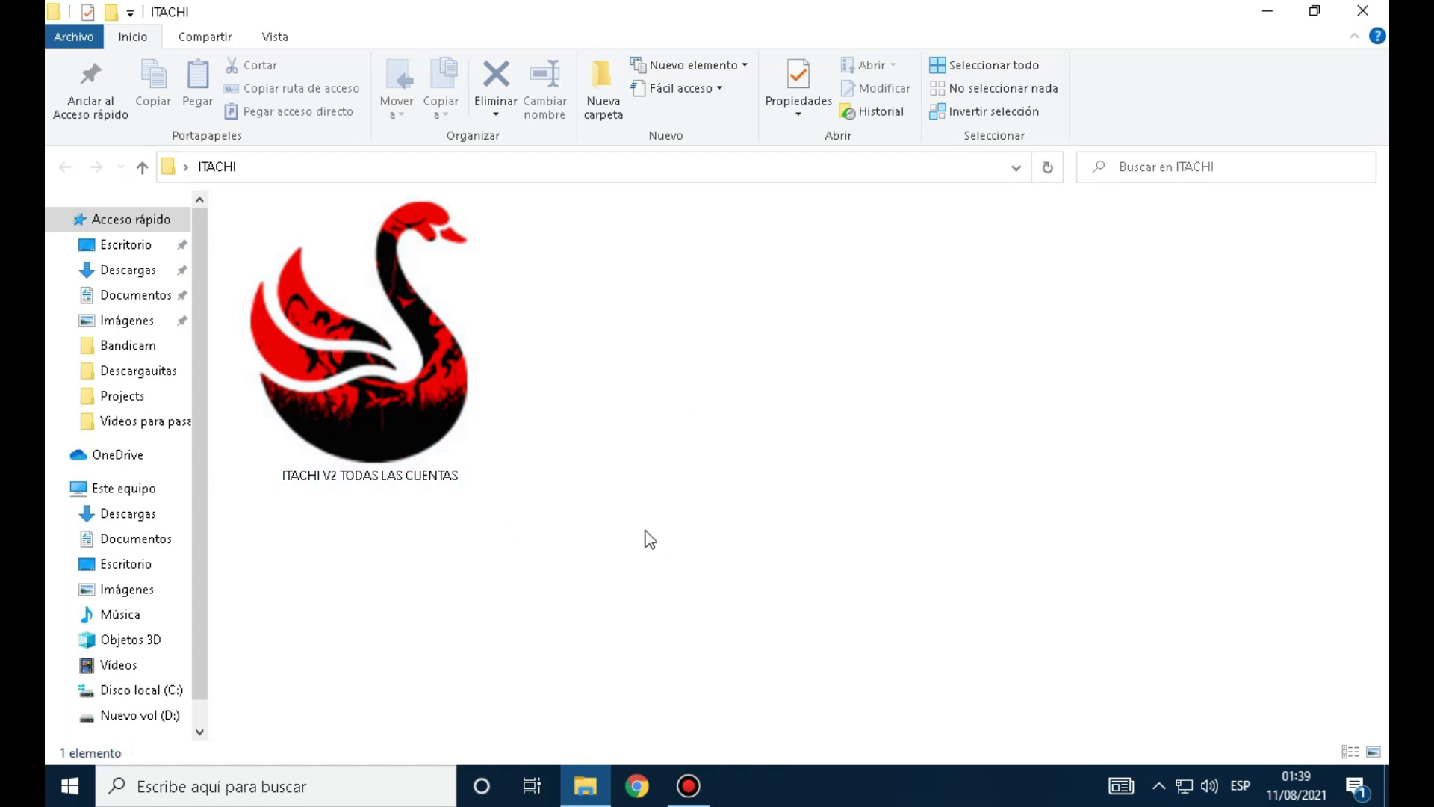
pyautogui.moveTo(647, 535); pyautogui.dragTo(321, 306)
pyautogui.click(569, 455)
pyautogui.moveTo(611, 536); pyautogui.dragTo(299, 296)
pyautogui.moveTo(621, 532); pyautogui.dragTo(261, 221)
pyautogui.click(882, 452)
pyautogui.moveTo(595, 508); pyautogui.dragTo(253, 217)
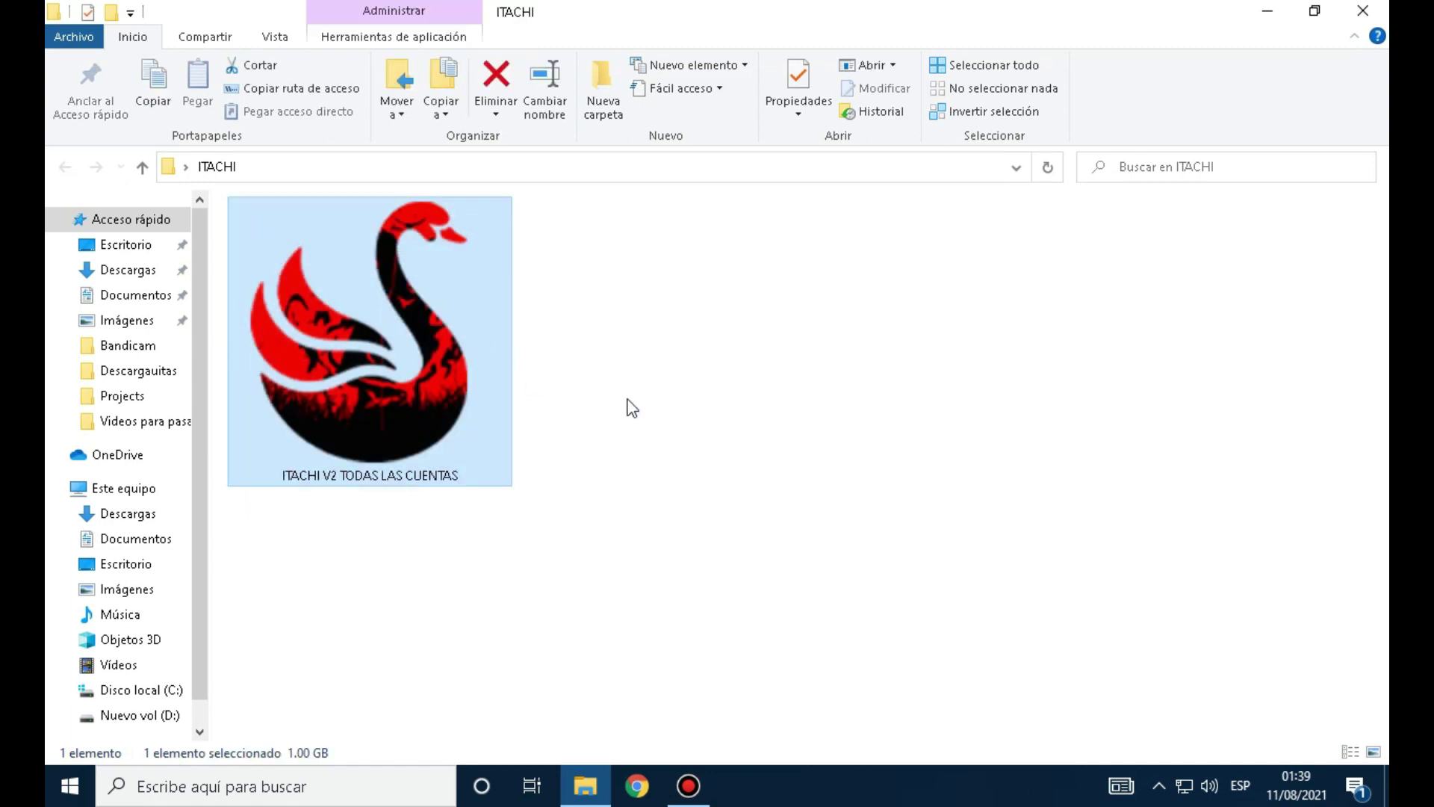
pyautogui.click(570, 370)
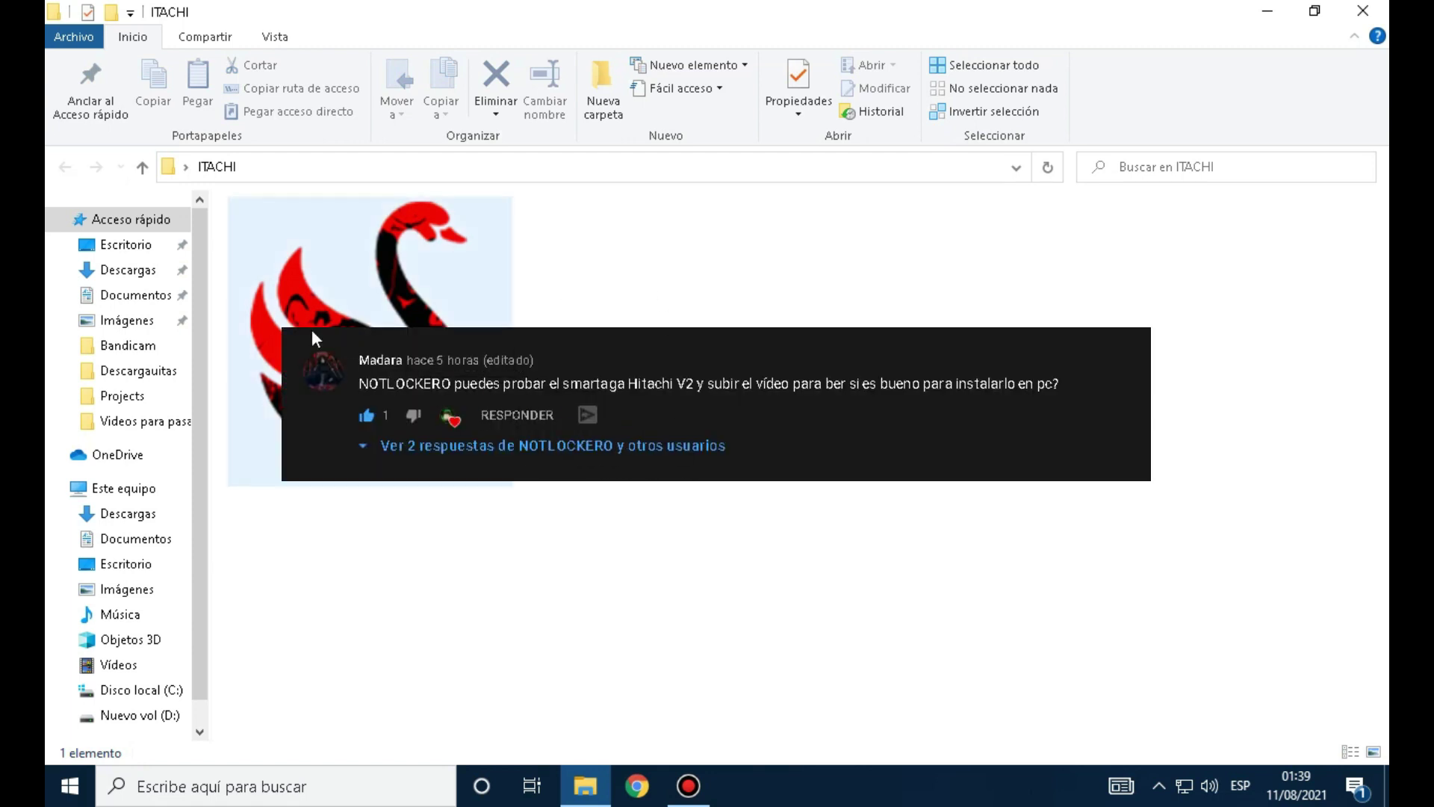
pyautogui.moveTo(344, 597); pyautogui.dragTo(305, 482)
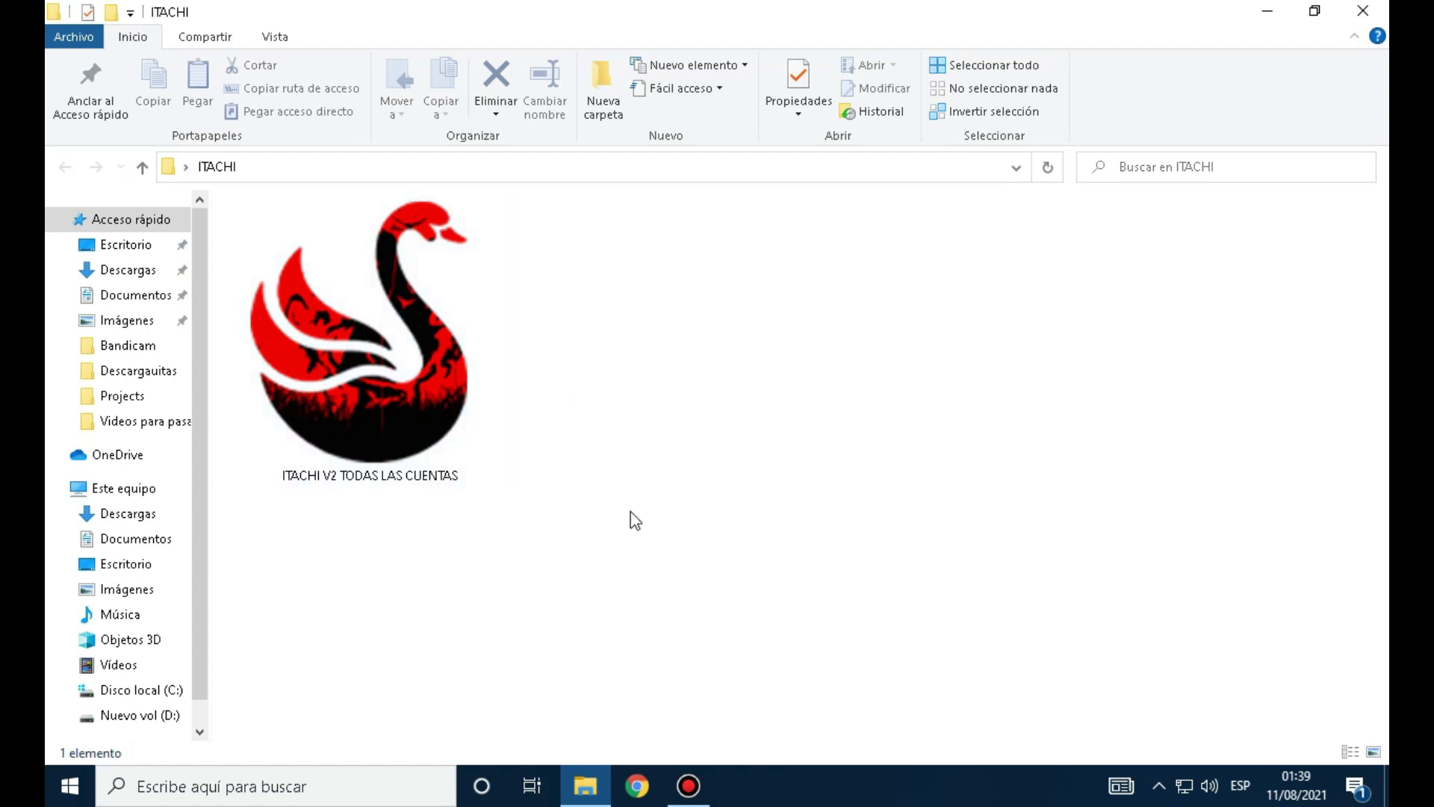
pyautogui.moveTo(657, 544); pyautogui.dragTo(446, 360)
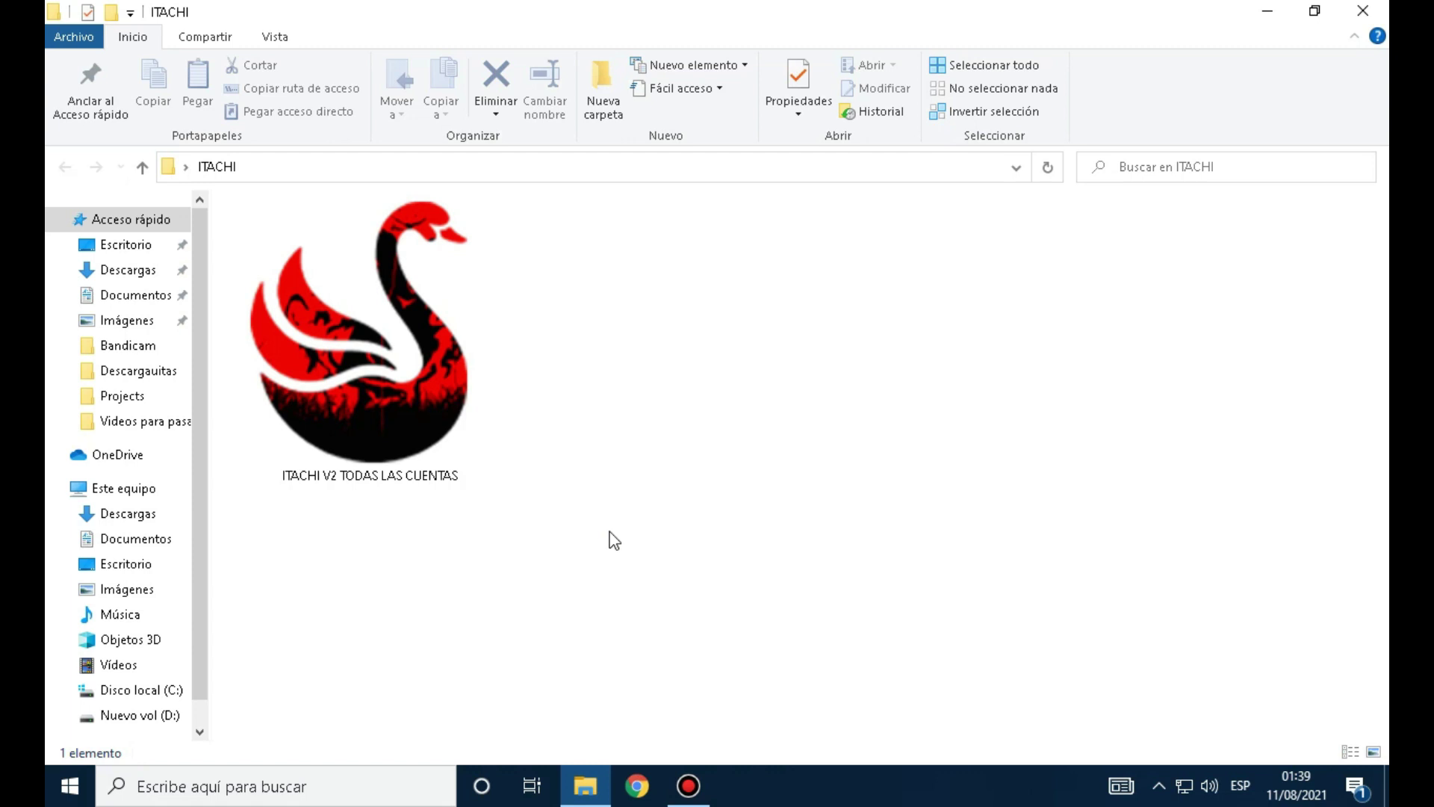
pyautogui.moveTo(611, 538); pyautogui.dragTo(401, 351)
pyautogui.click(607, 383)
pyautogui.moveTo(656, 545); pyautogui.dragTo(258, 265)
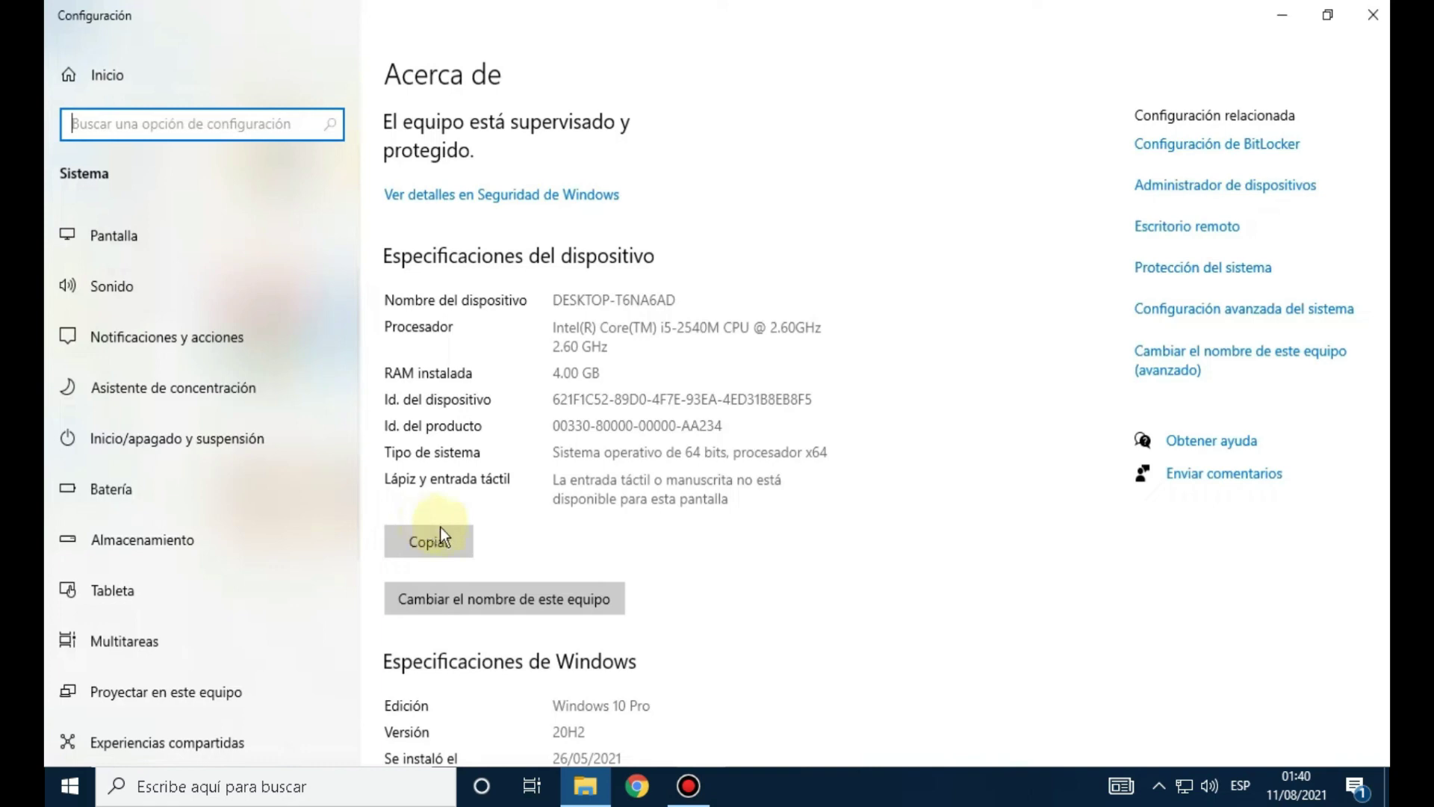
pyautogui.click(440, 526)
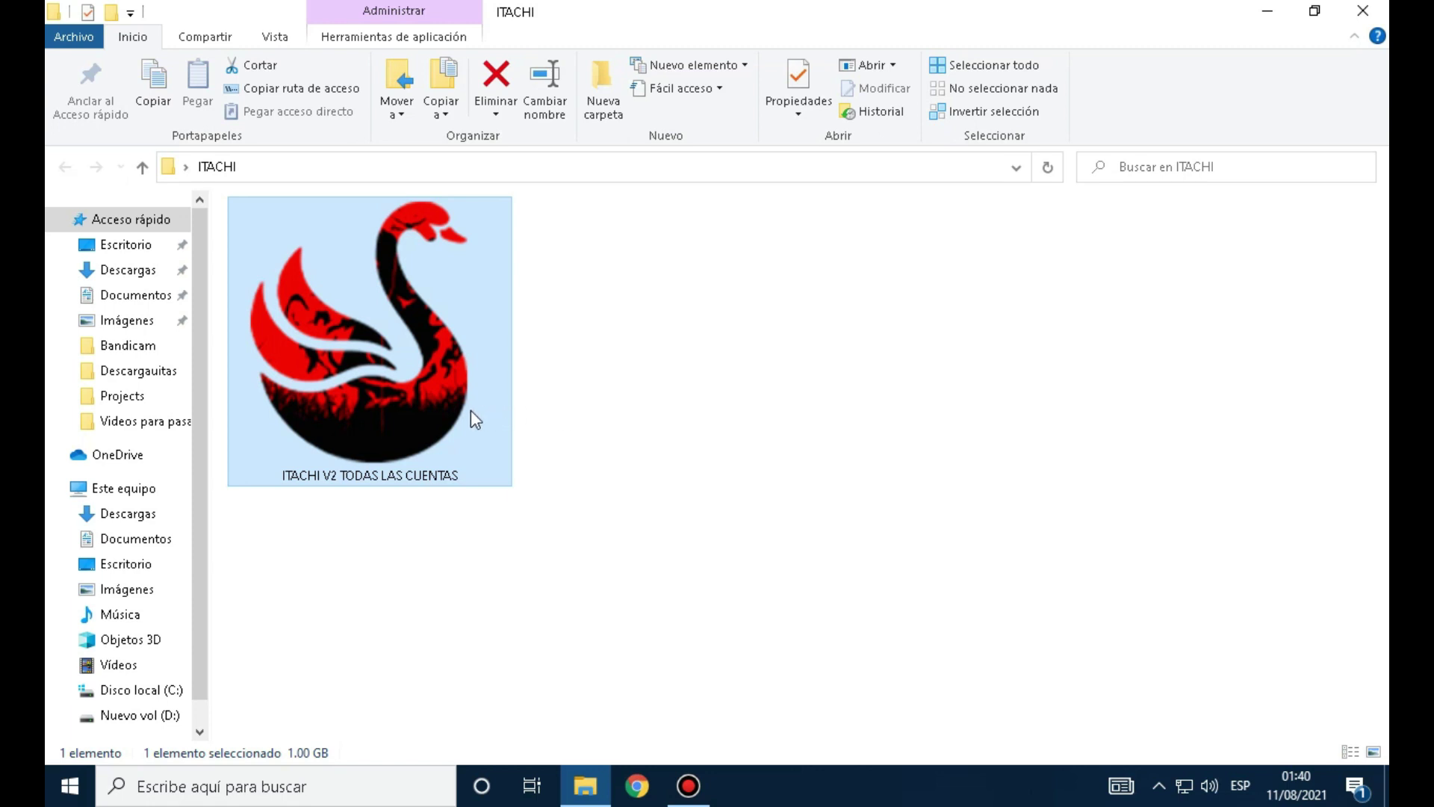
# - Run the ITACHI V2 TODAS LAS CUENTAS installer as administrator and start extracting to the desktop's ITACHI folder
pyautogui.rightClick(401, 327)
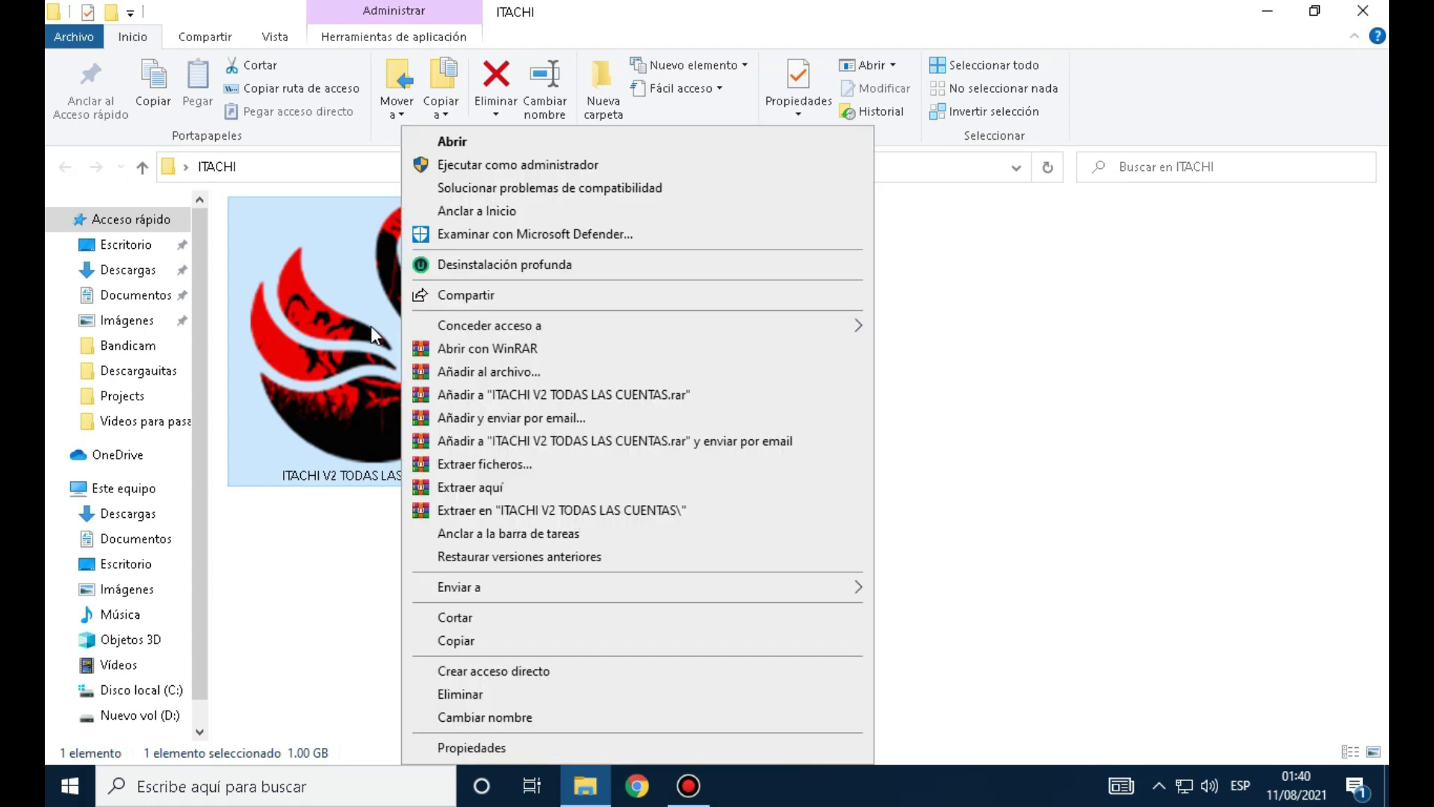
pyautogui.click(370, 325)
pyautogui.rightClick(383, 326)
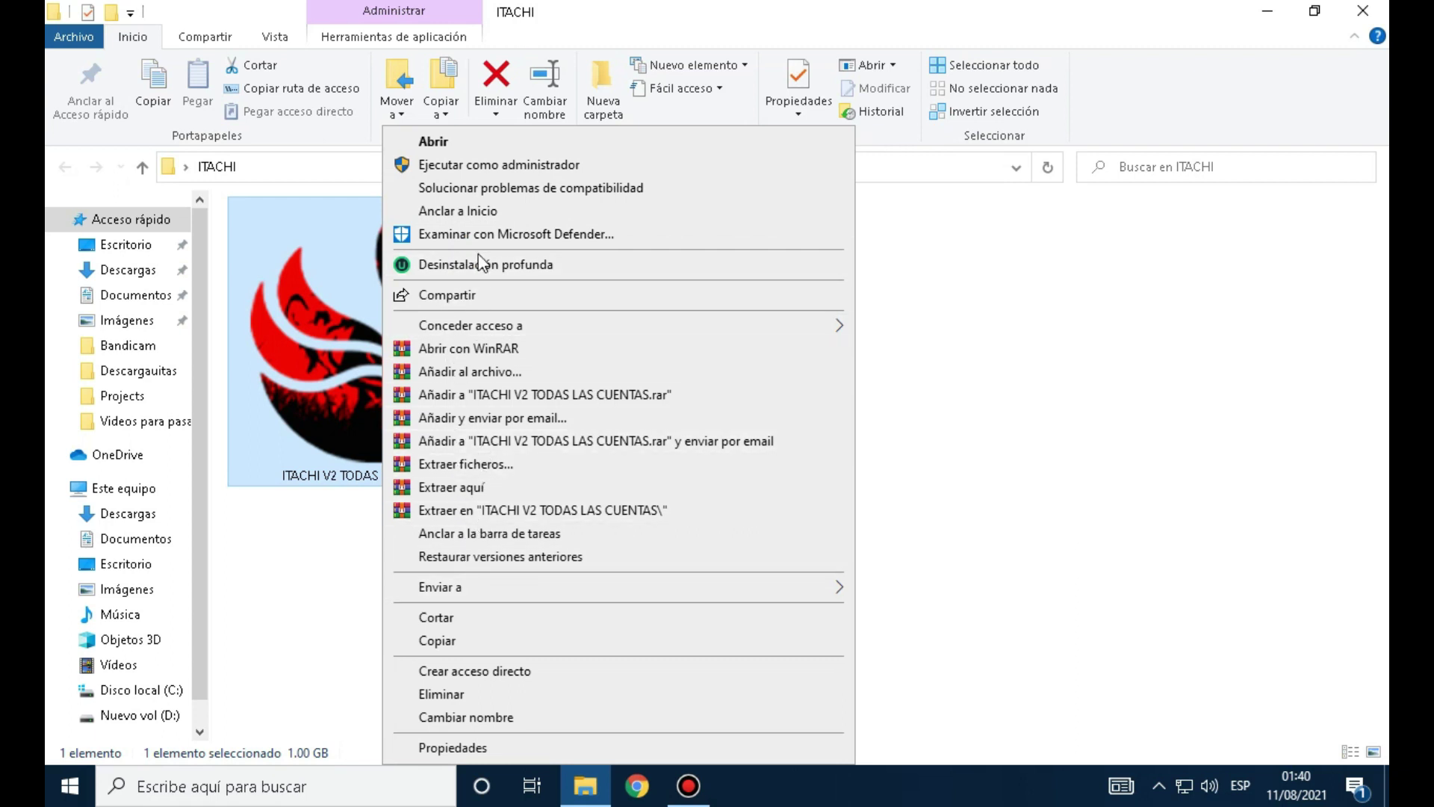
pyautogui.click(546, 165)
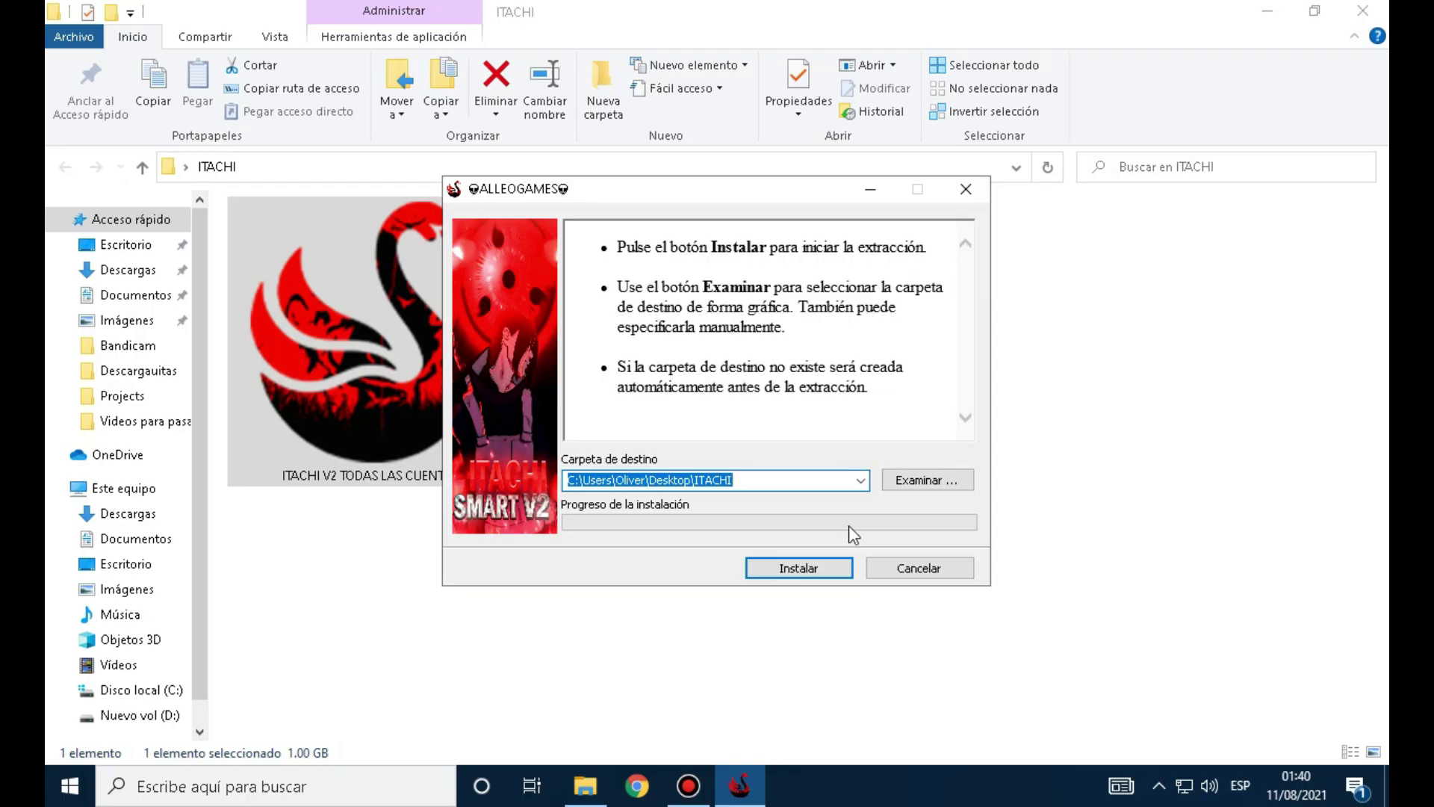
pyautogui.press('Tab')
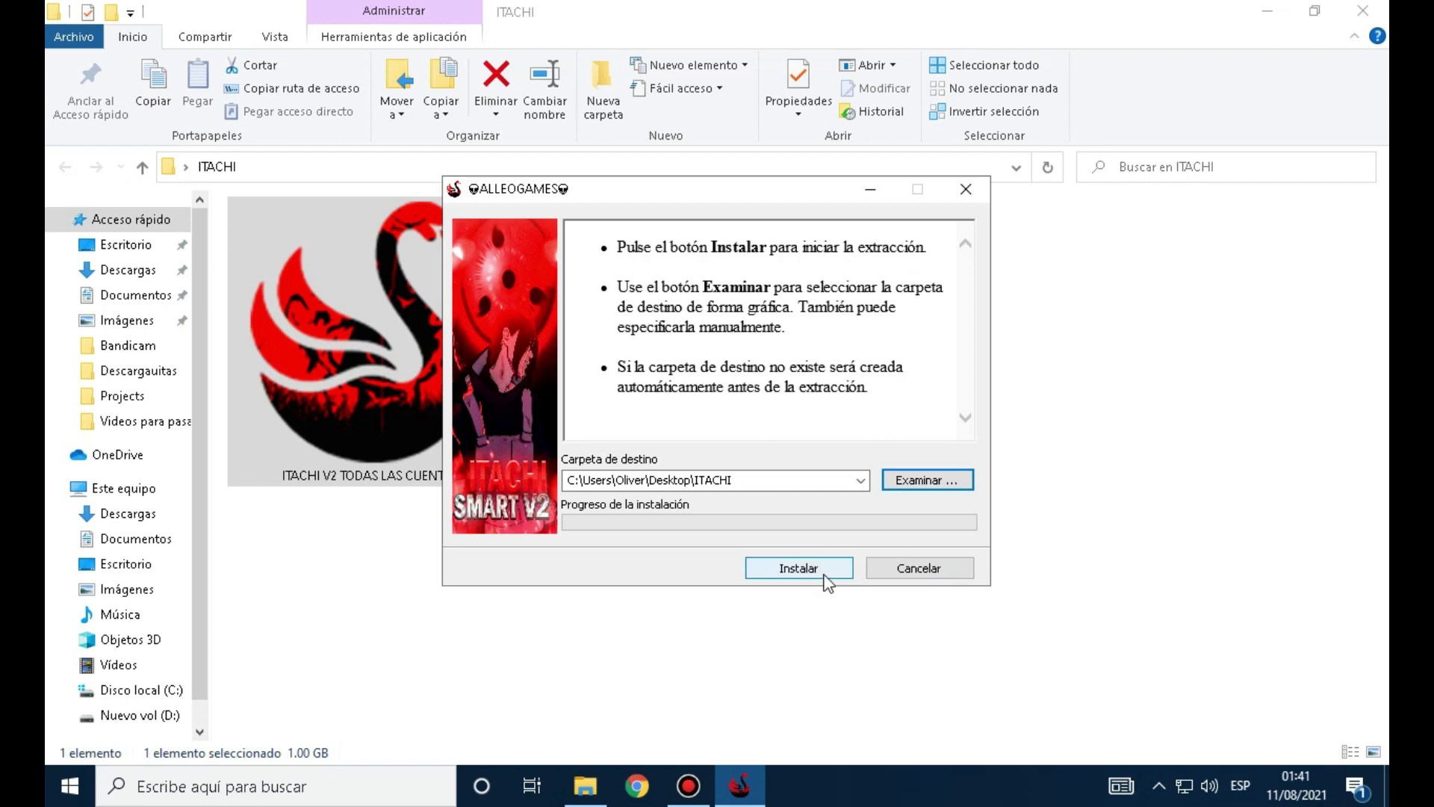
pyautogui.click(799, 568)
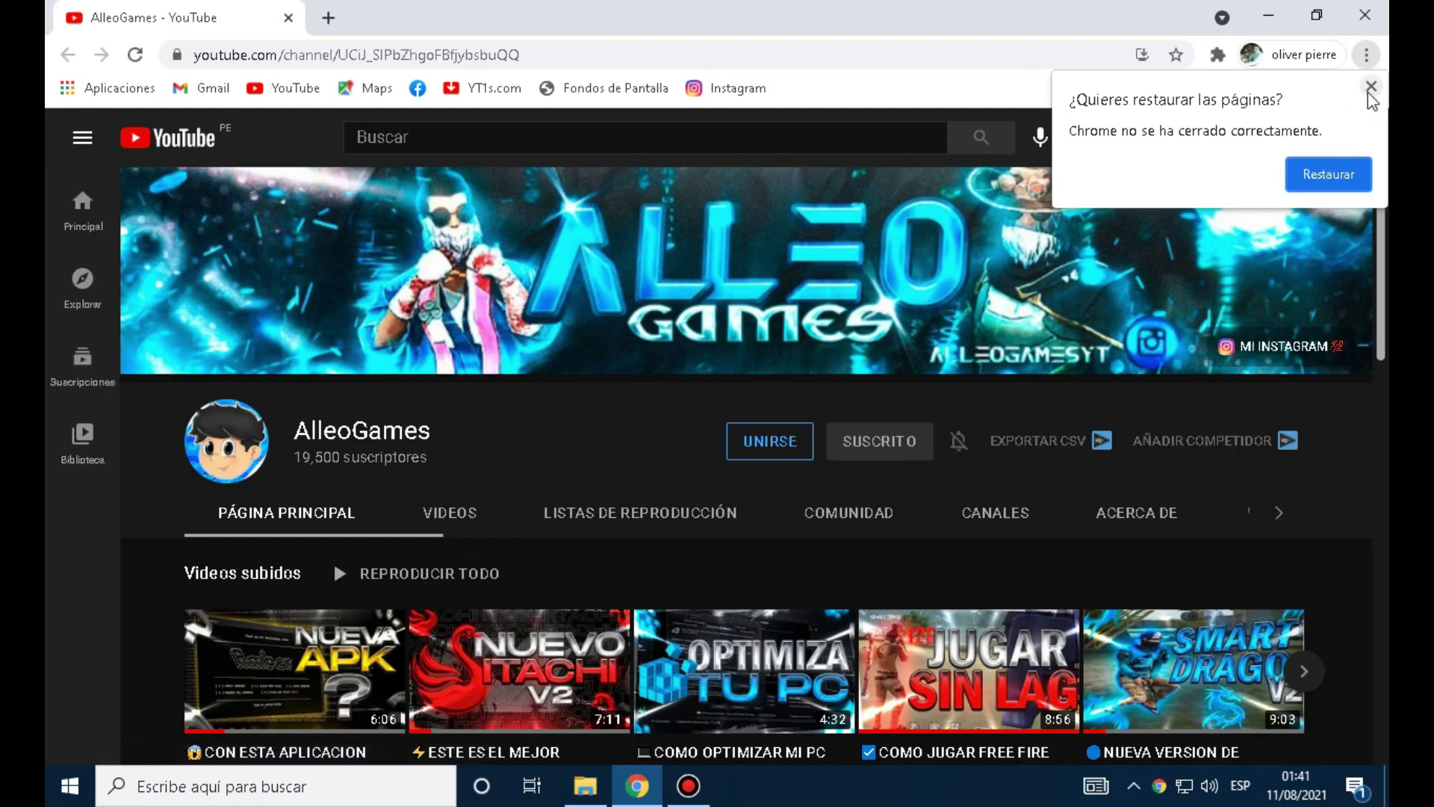
# - Dismiss the offer to restore pages and look over the uploaded videos on the AlleoGames YouTube channel
pyautogui.click(1371, 87)
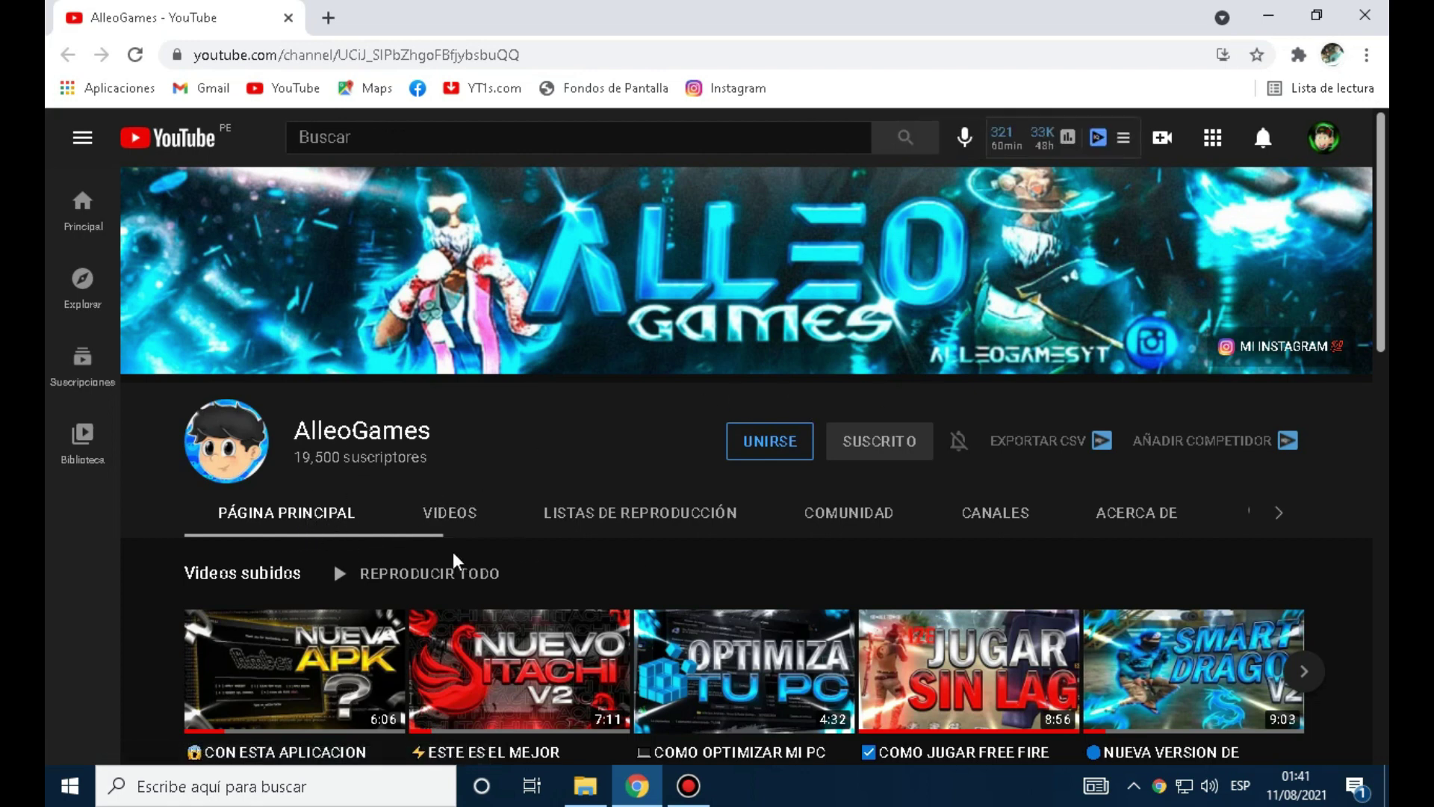
pyautogui.scroll(-3, 457, 564)
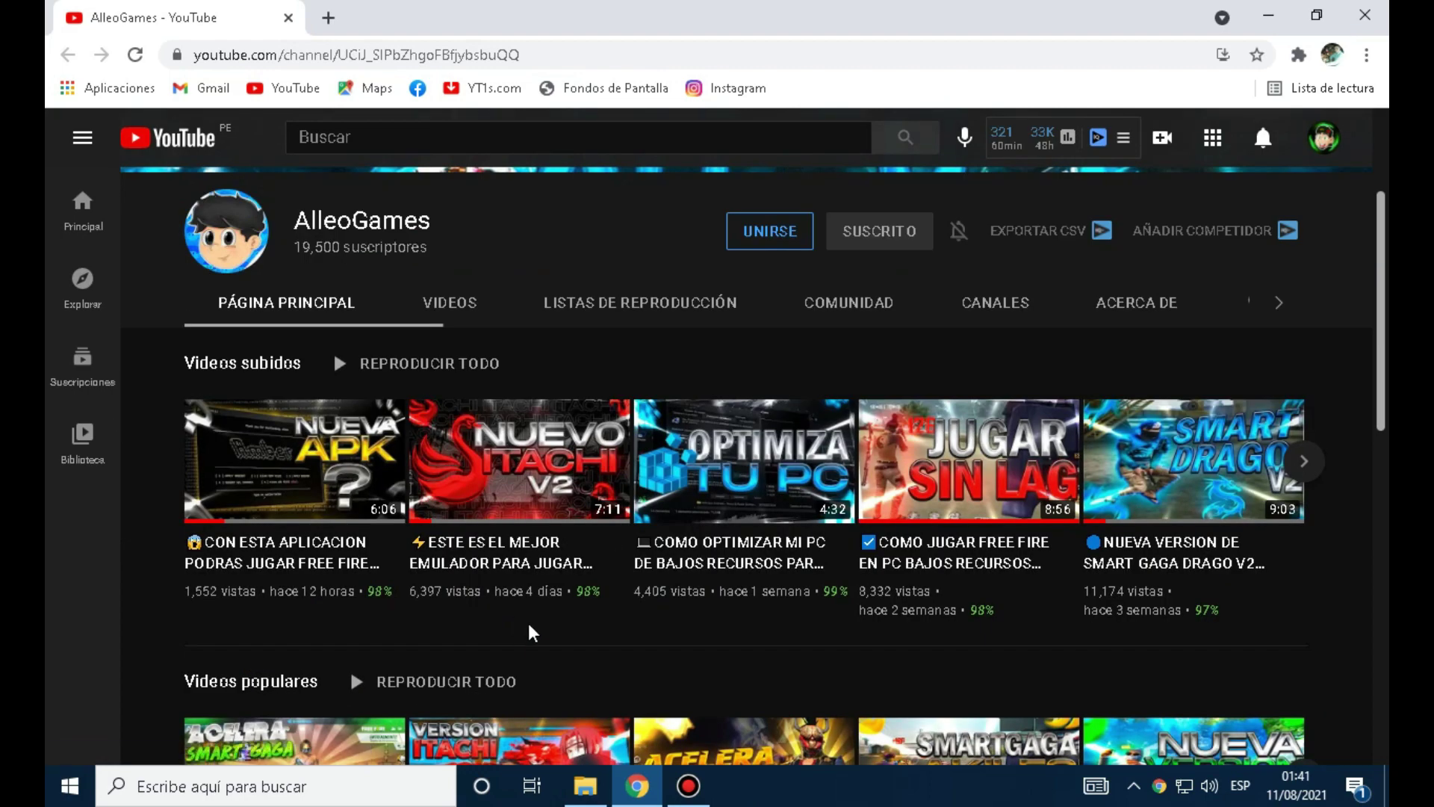
pyautogui.scroll(3, 533, 634)
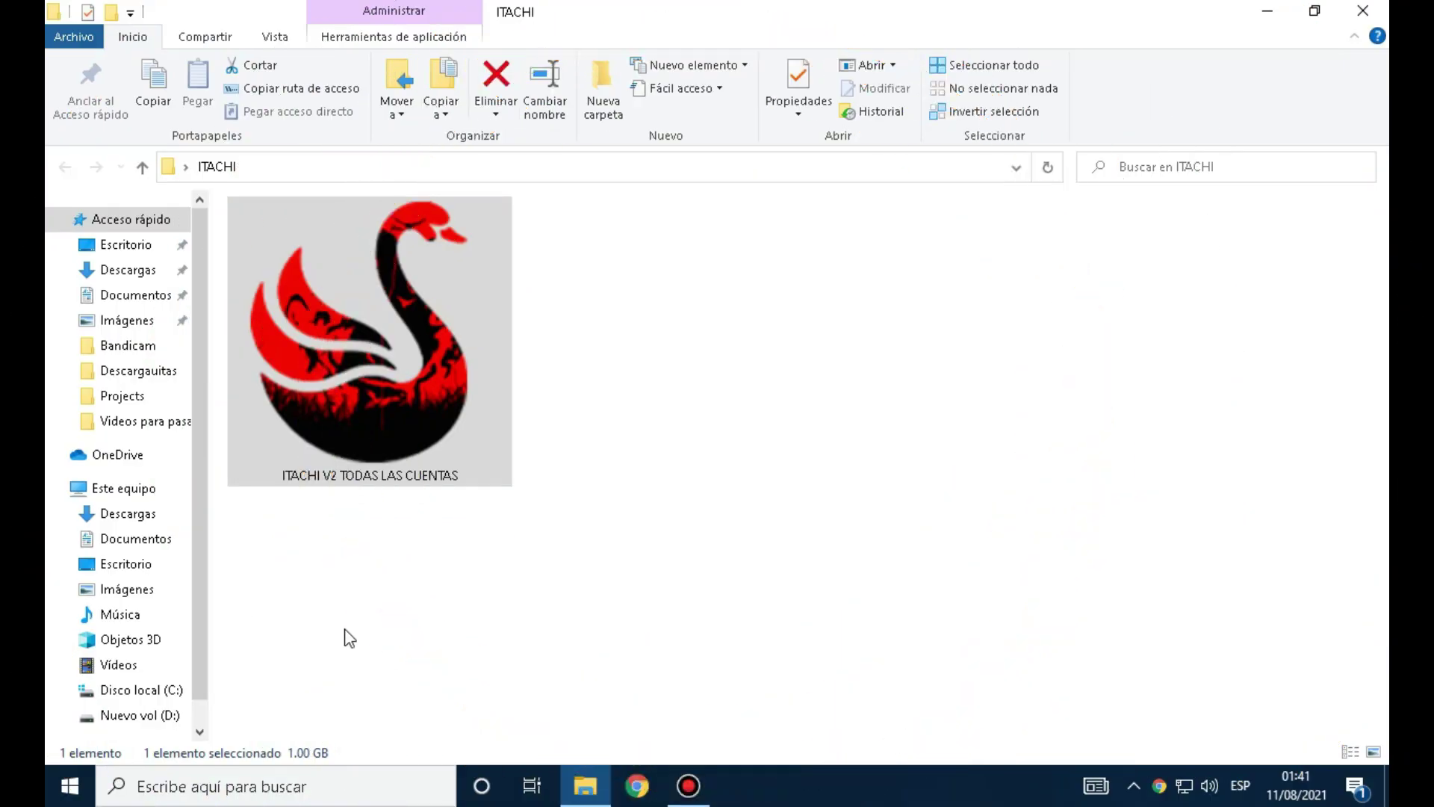
# - Run the ITACHI V2 TODAS LAS CUENTAS installer again as administrator and minimize the YouTube window during extraction
pyautogui.click(137, 692)
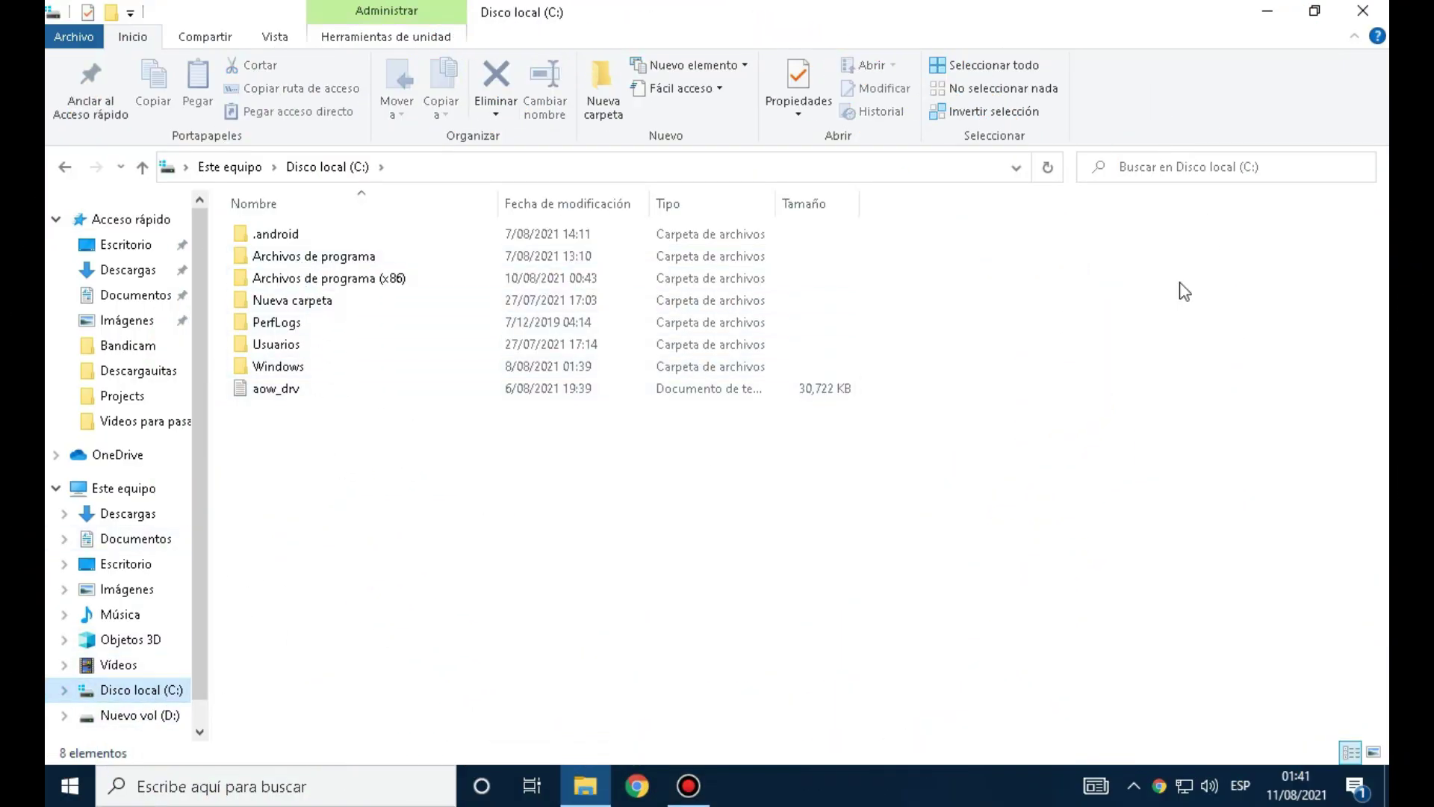
pyautogui.click(68, 167)
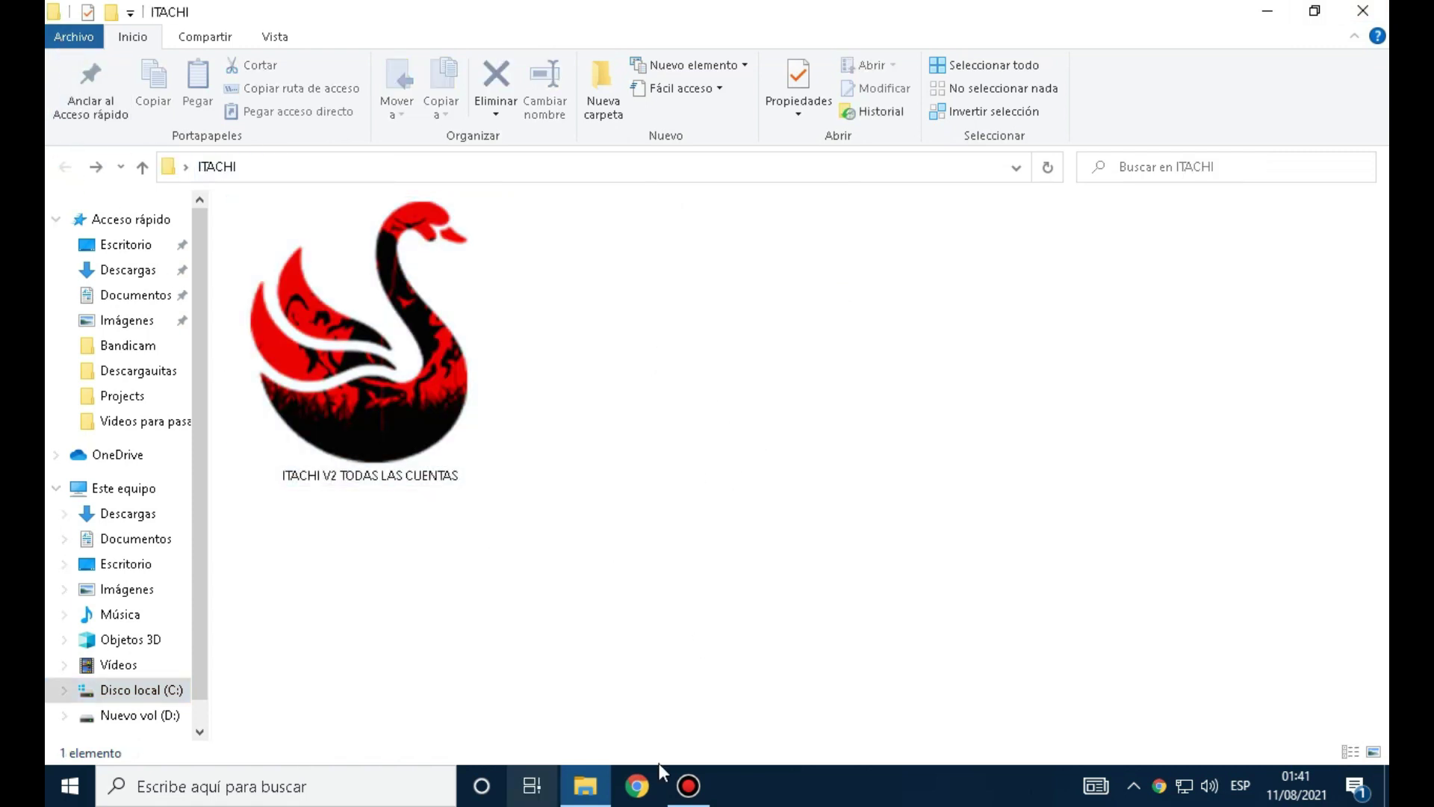
pyautogui.rightClick(423, 360)
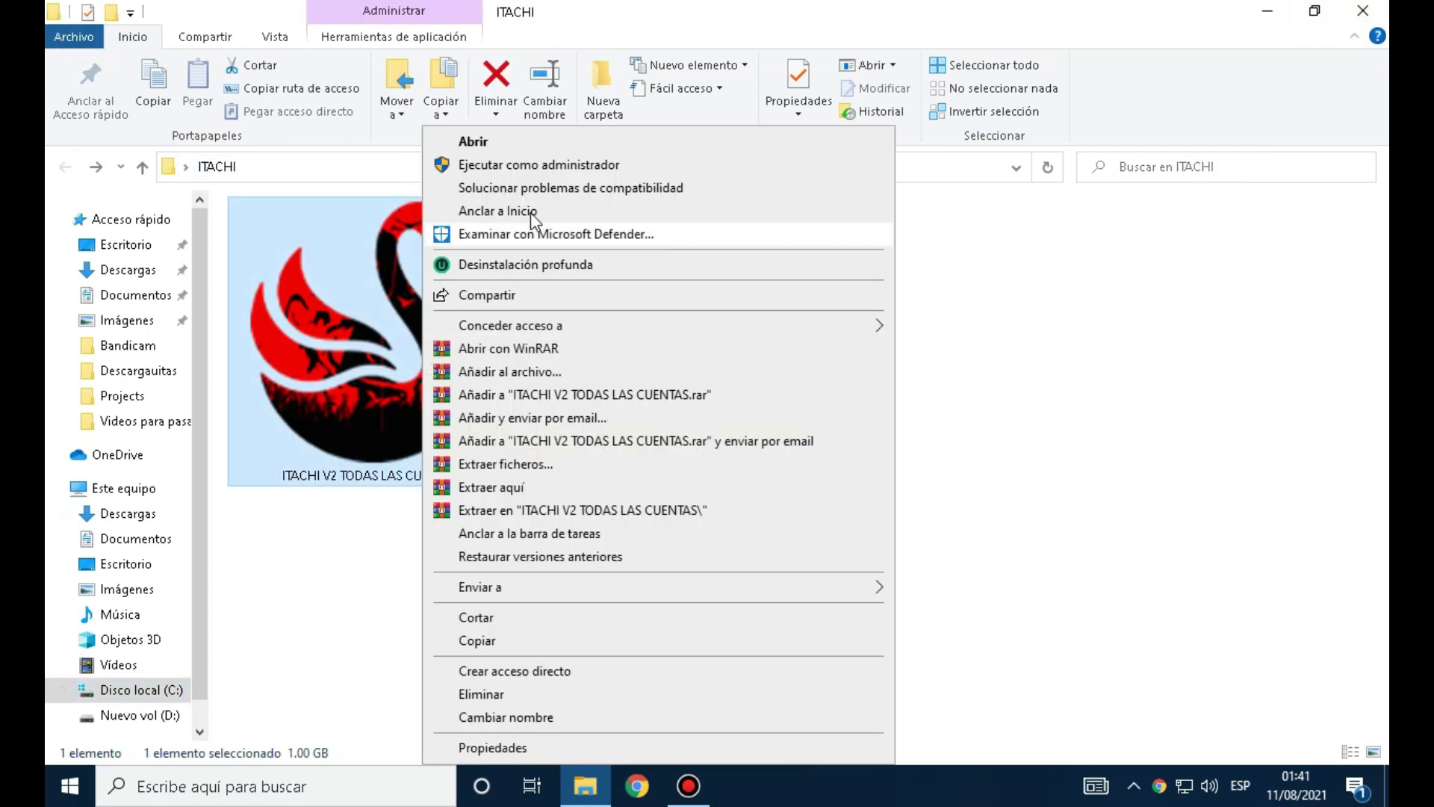
pyautogui.click(545, 174)
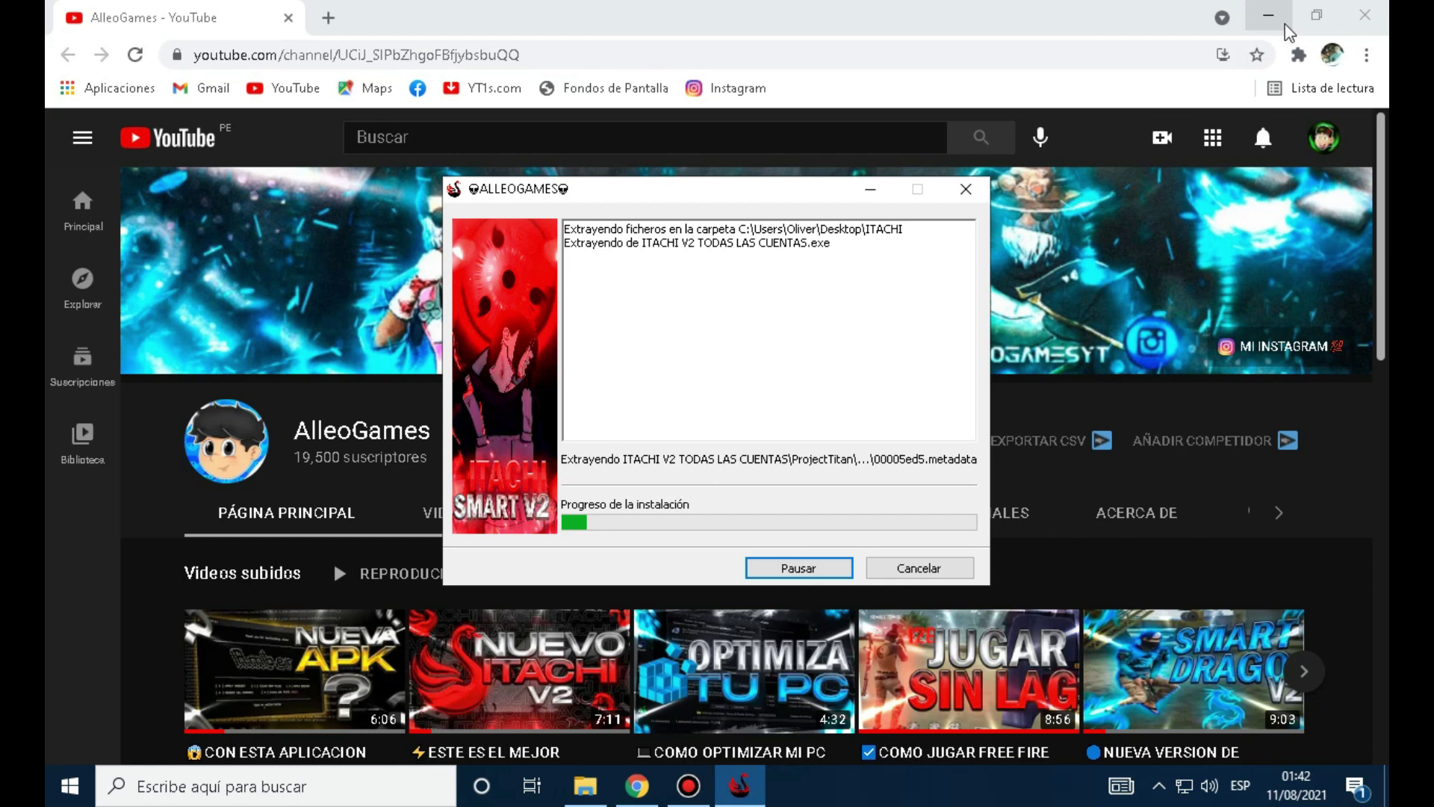
pyautogui.click(1285, 24)
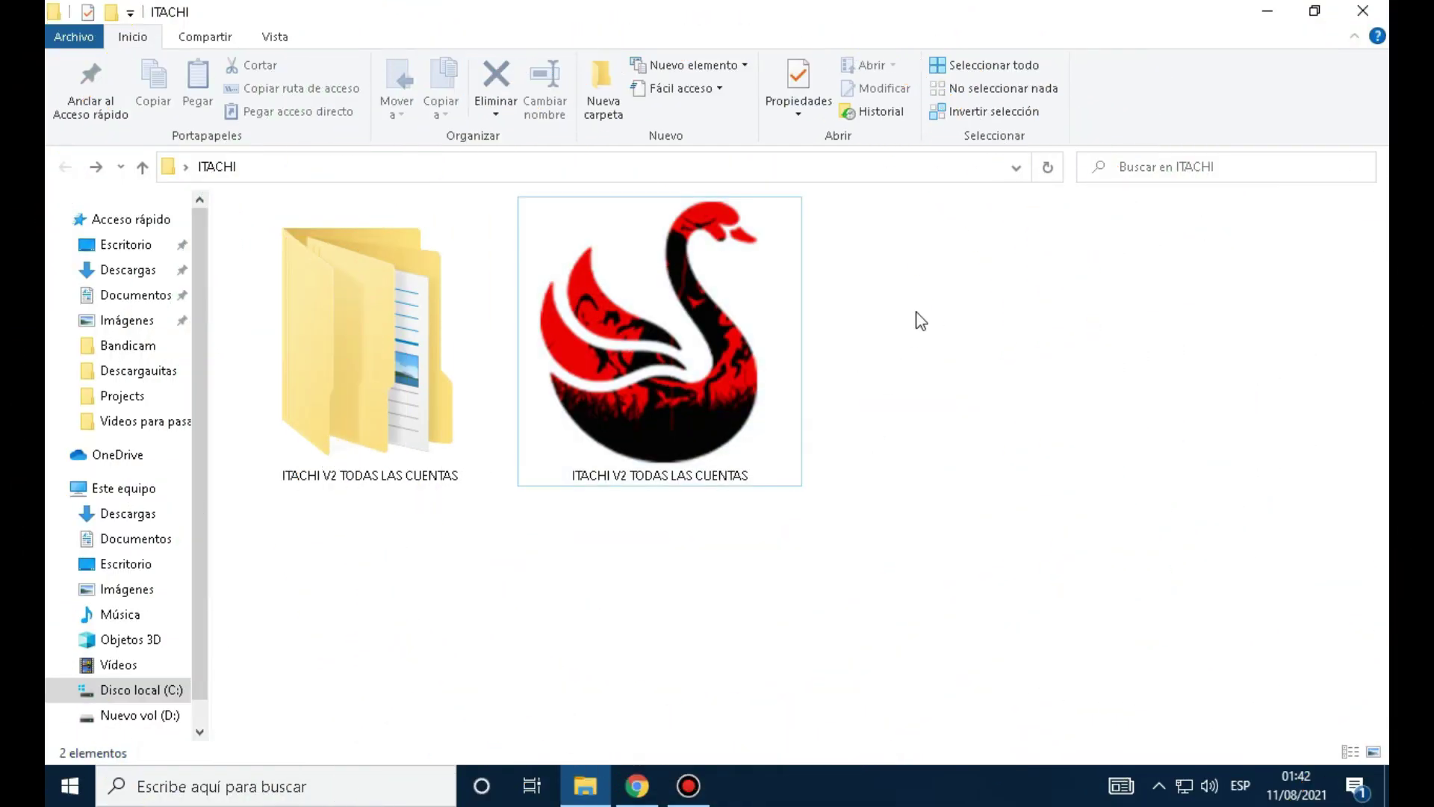
pyautogui.moveTo(912, 306); pyautogui.dragTo(1199, 606)
pyautogui.rightClick(1073, 468)
pyautogui.click(1141, 549)
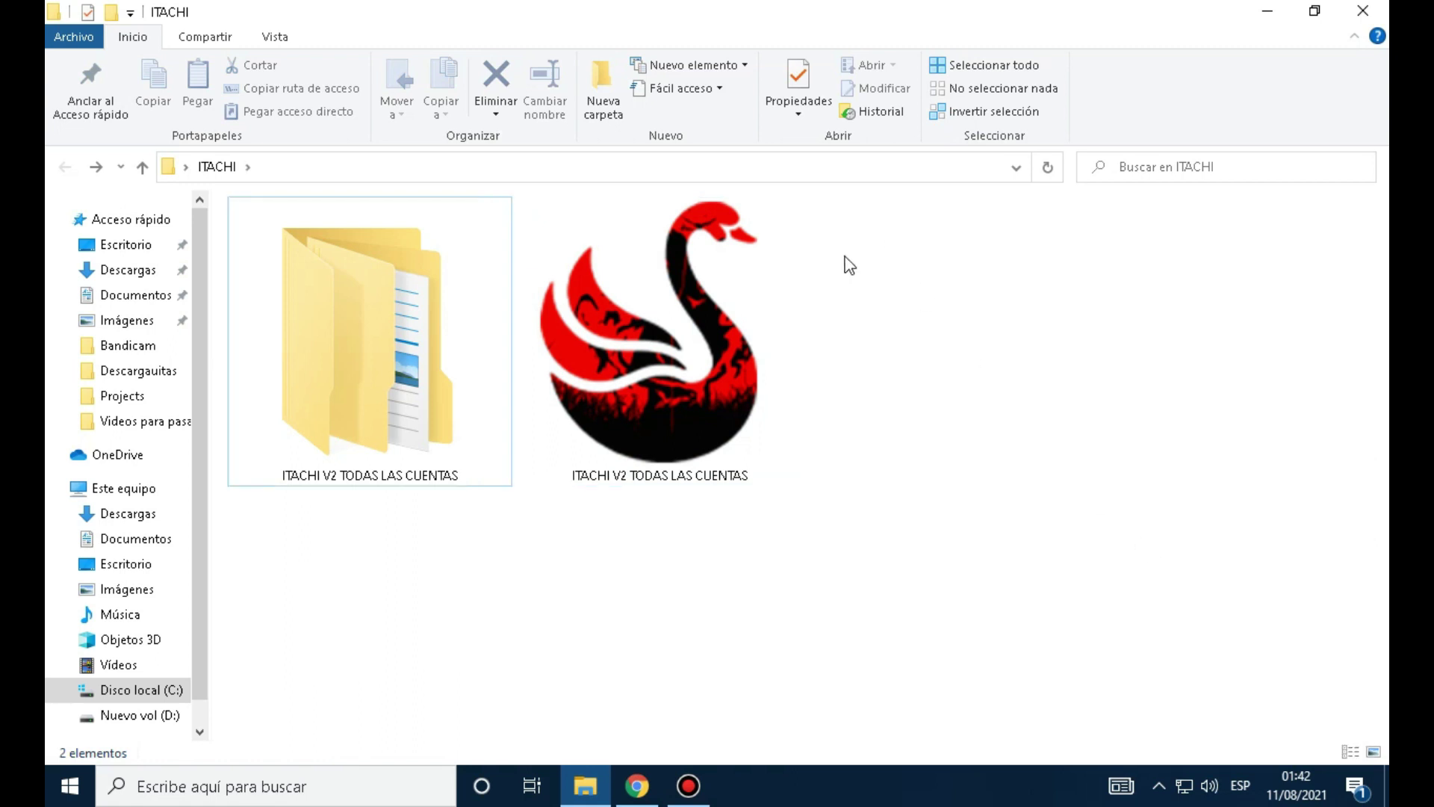
pyautogui.rightClick(987, 441)
pyautogui.click(1073, 526)
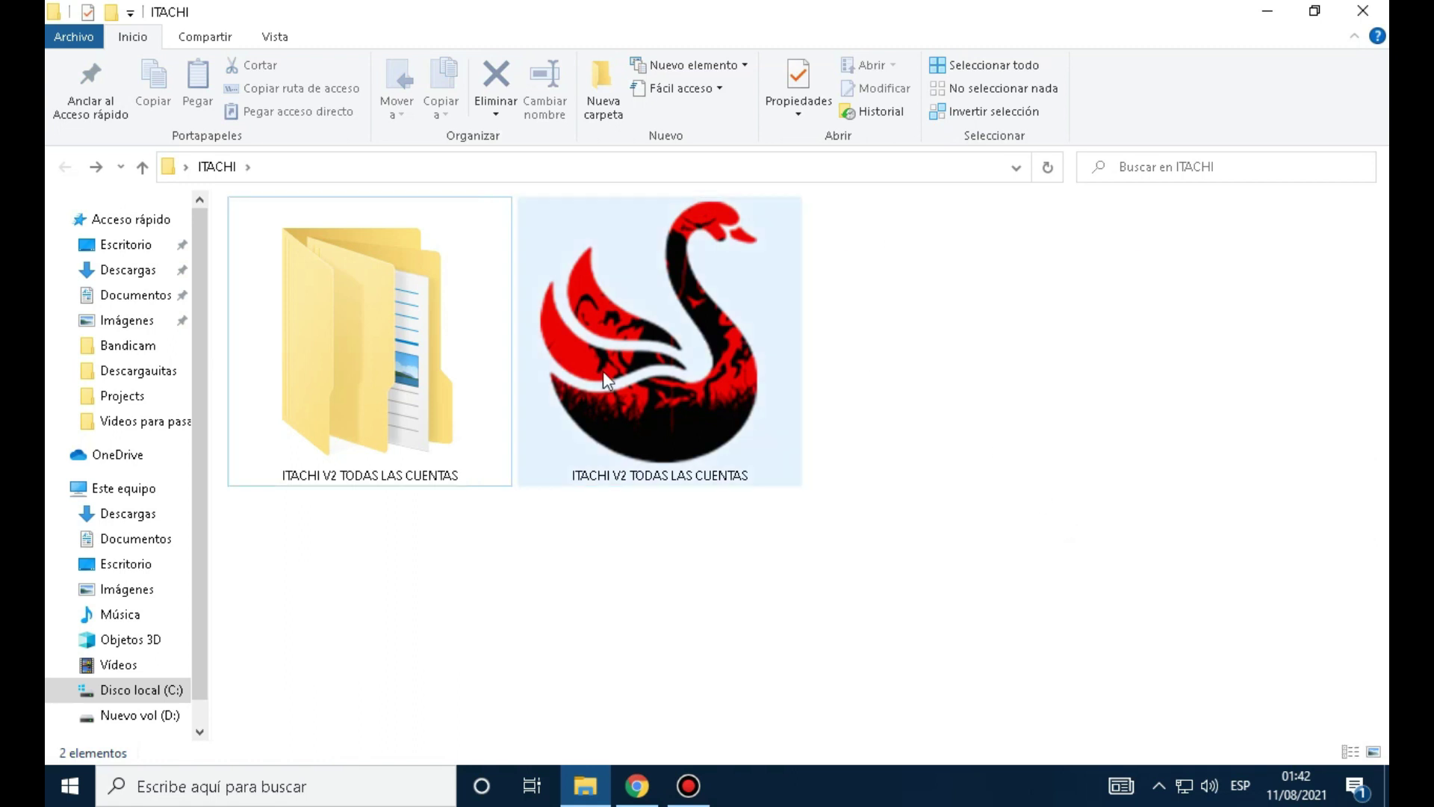
pyautogui.rightClick(639, 366)
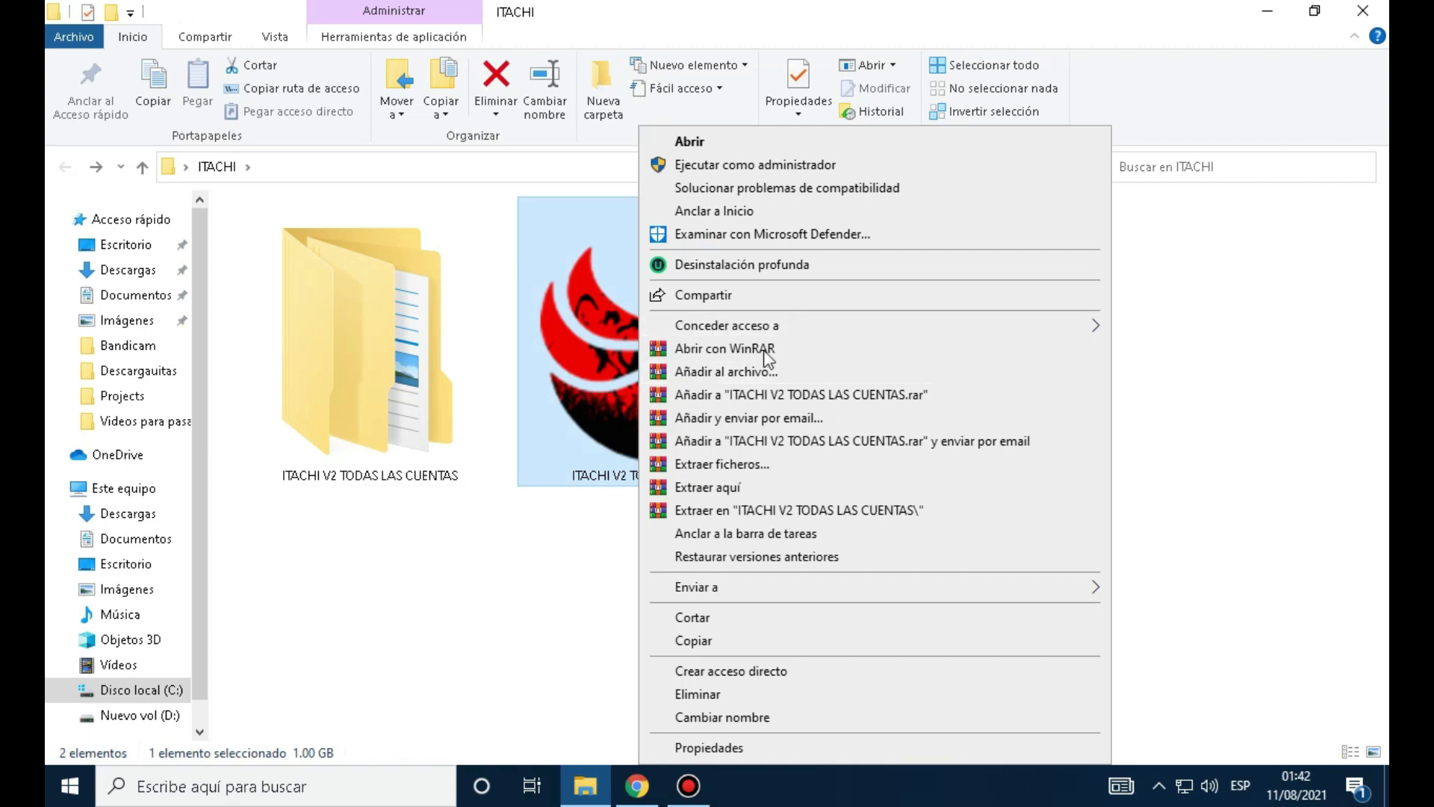
pyautogui.click(496, 561)
pyautogui.click(496, 560)
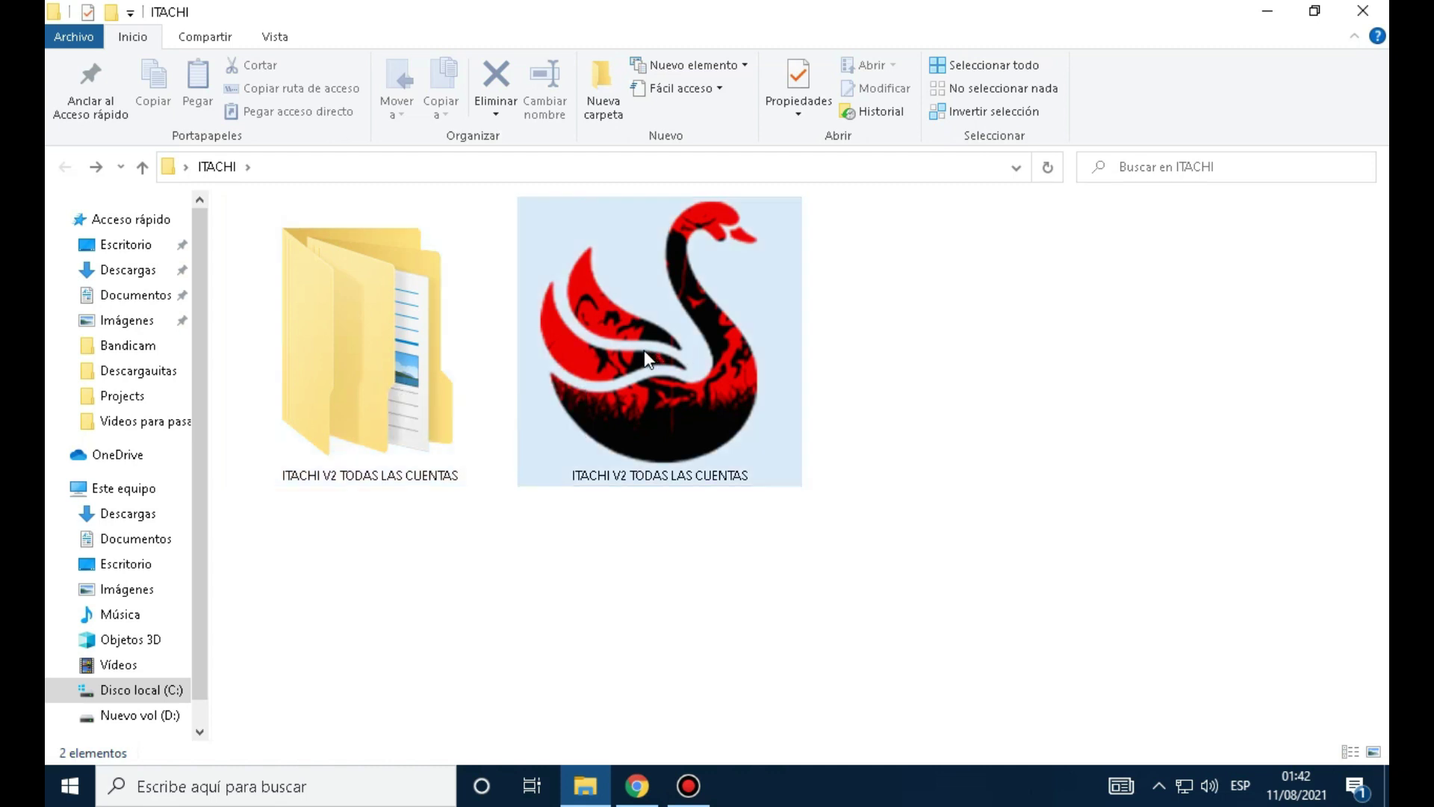
# - Open the extracted ITACHI V2 TODAS LAS CUENTAS folder and go into ProjectTitan and its Engine subfolder
pyautogui.doubleClick(370, 345)
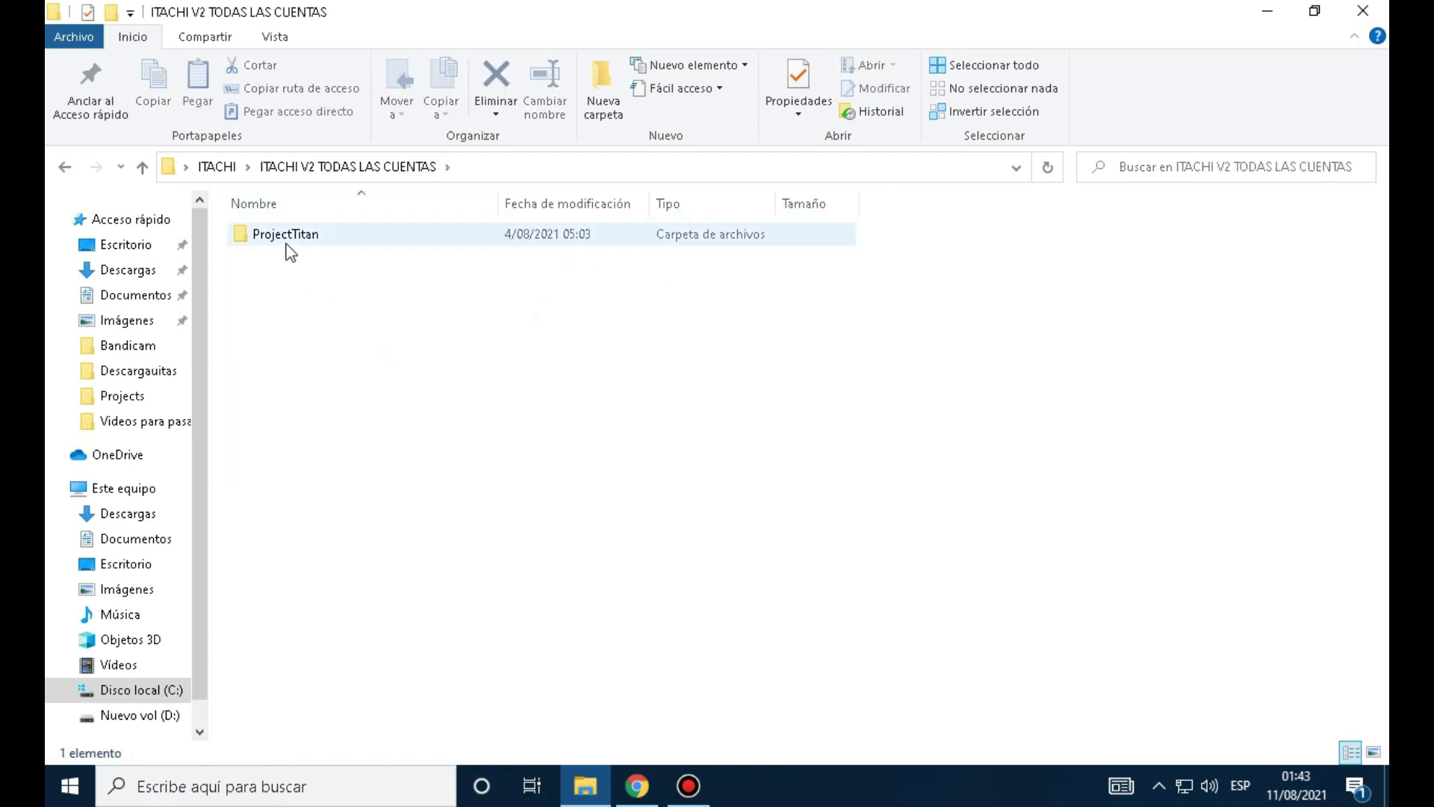
pyautogui.doubleClick(292, 240)
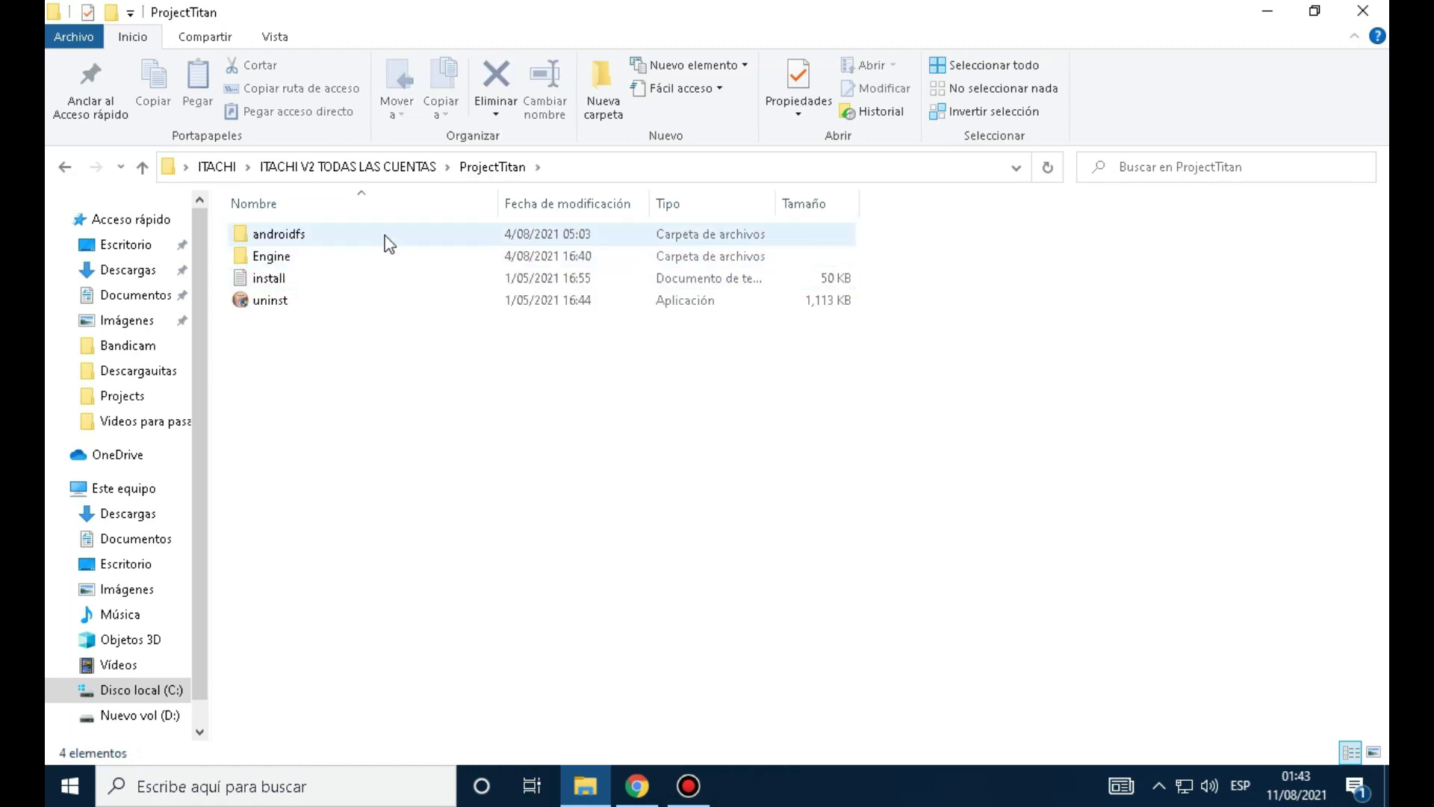
pyautogui.doubleClick(274, 257)
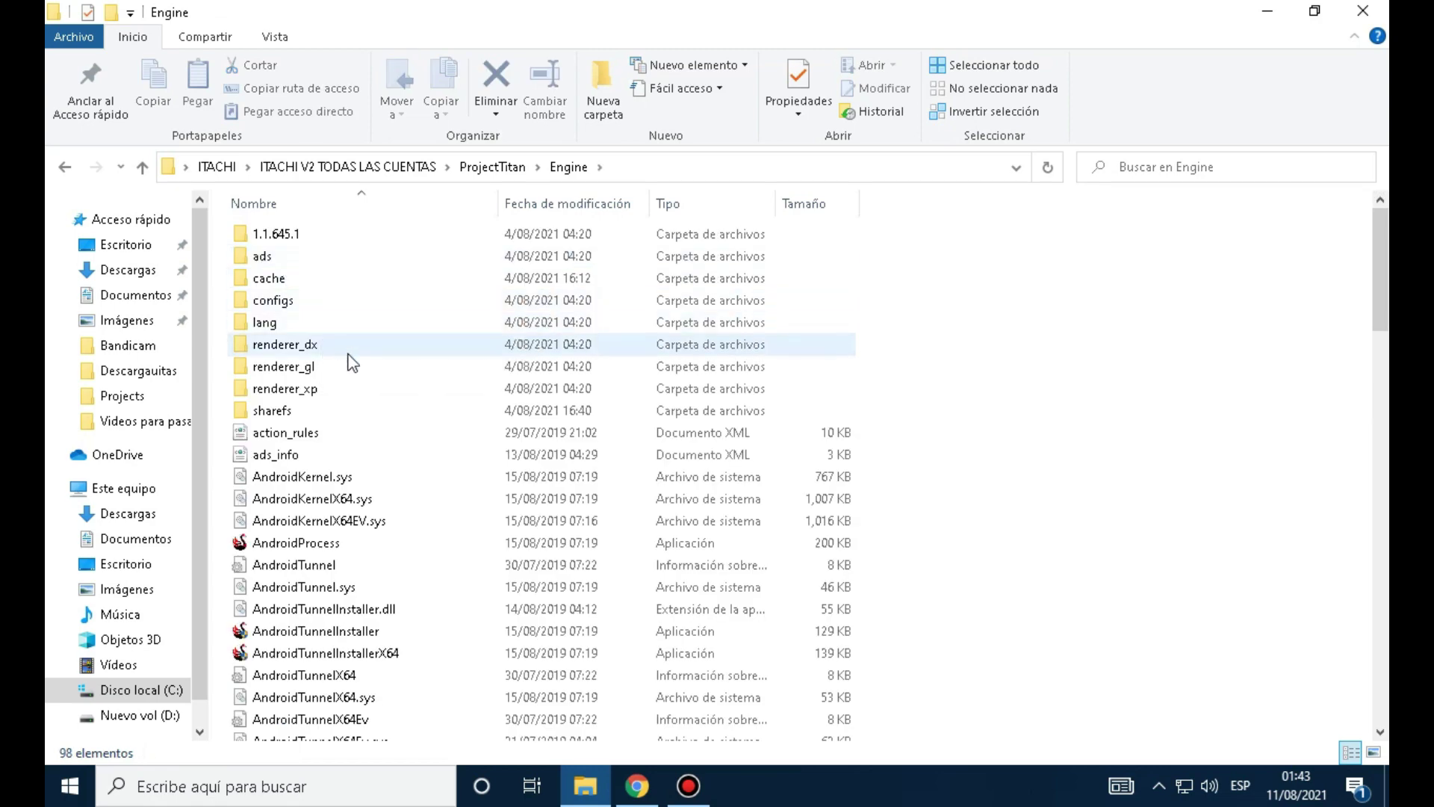
# - Create a shortcut to the ProjectTitan application in the Engine folder
pyautogui.scroll(-15, 396, 359)
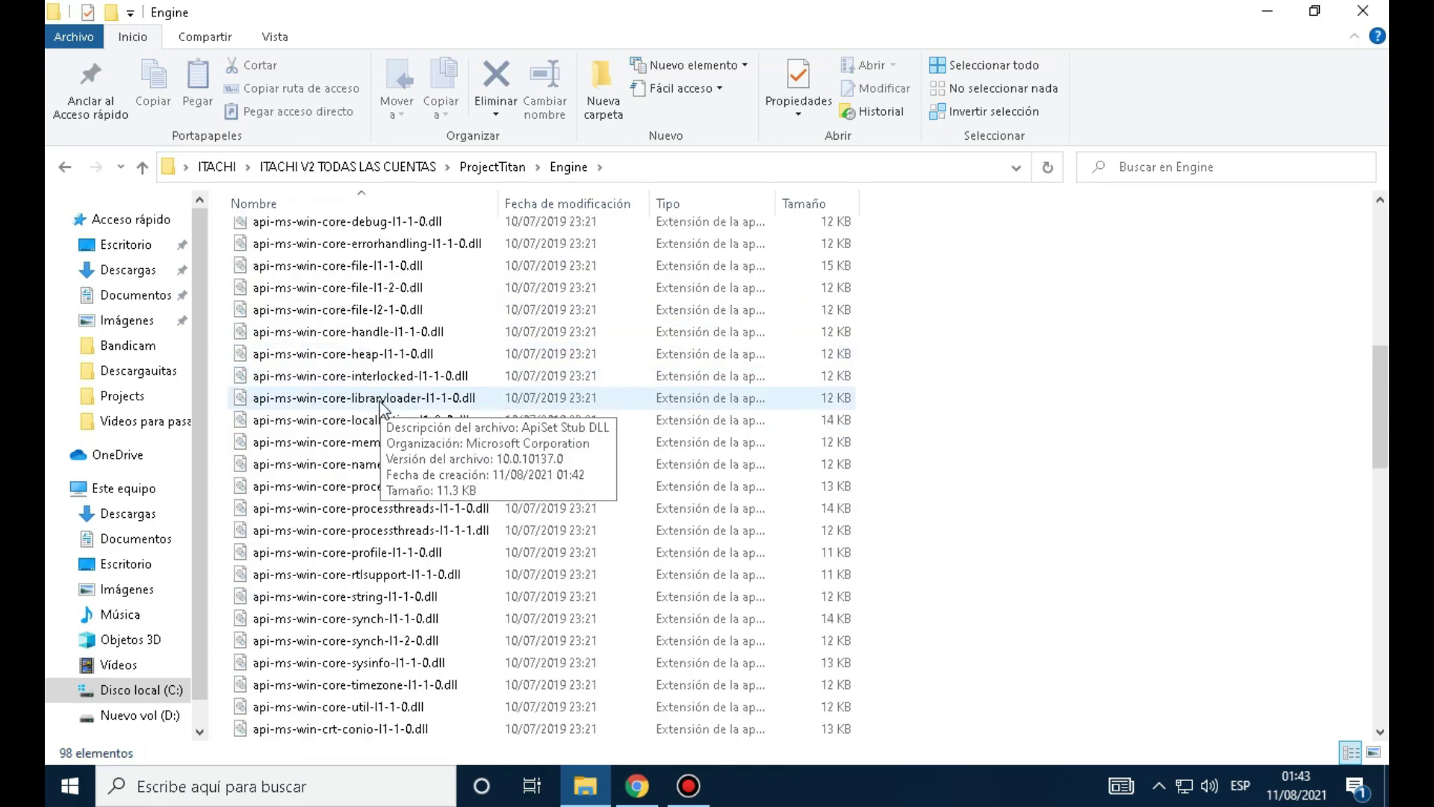
pyautogui.scroll(-10, 382, 407)
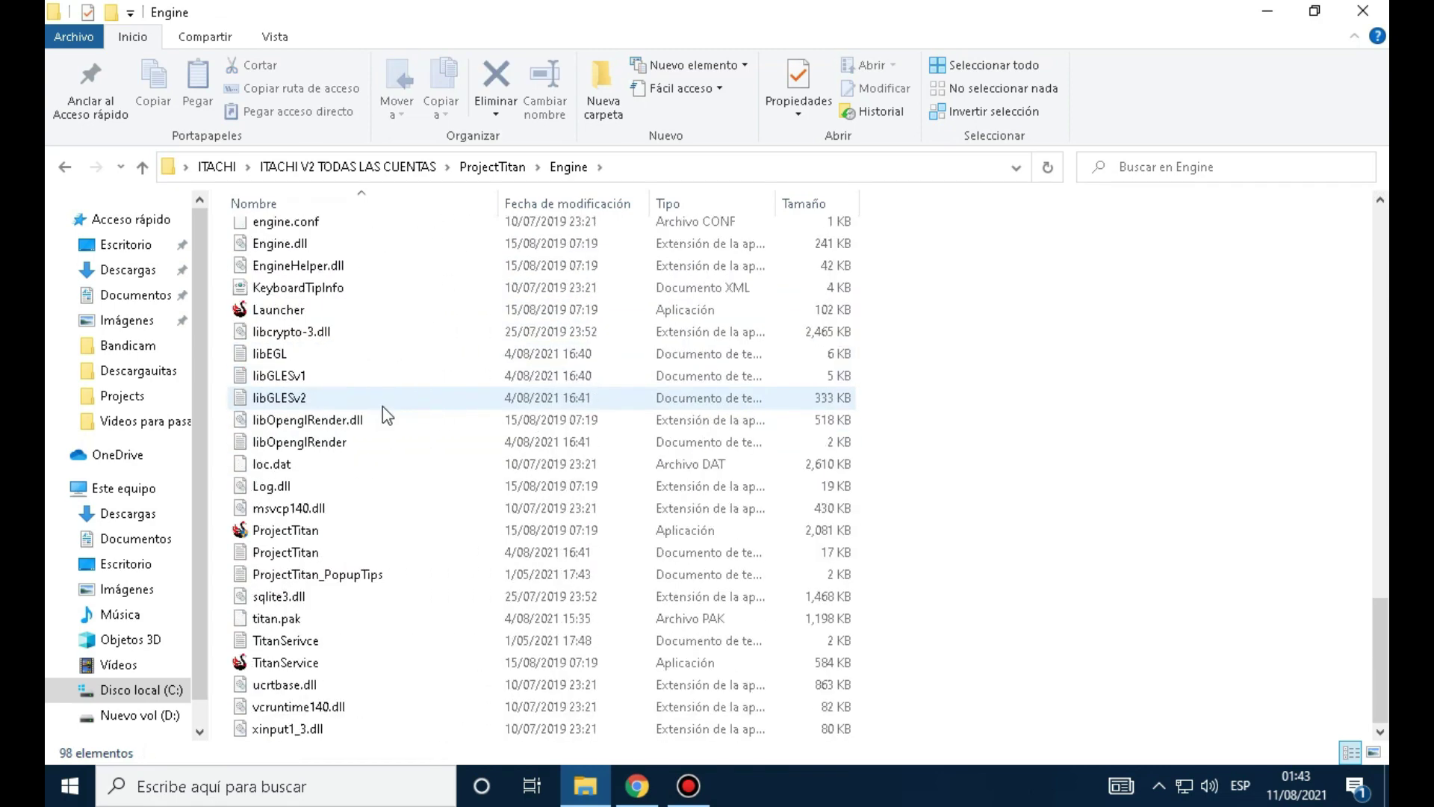
pyautogui.click(284, 530)
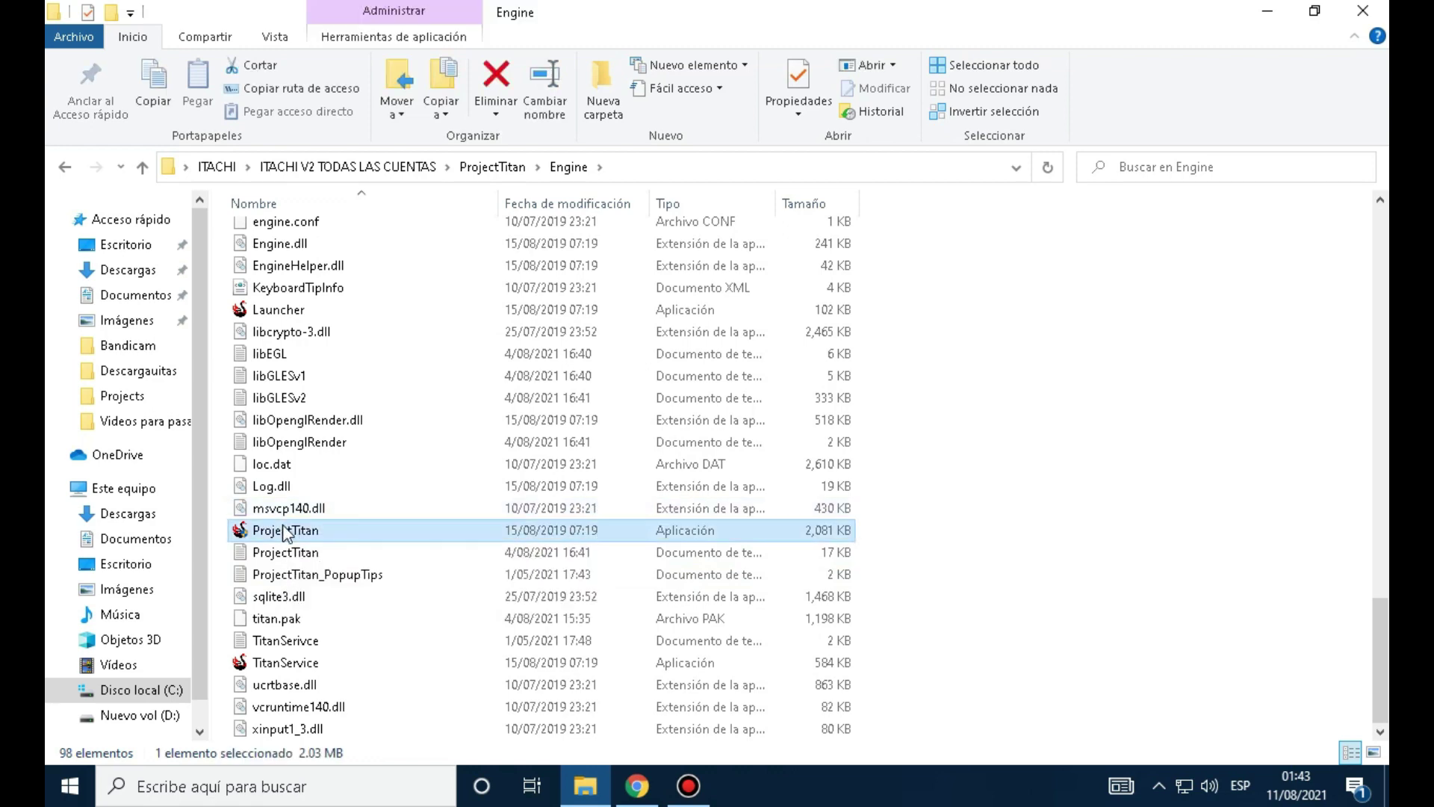
pyautogui.rightClick(289, 531)
pyautogui.click(409, 670)
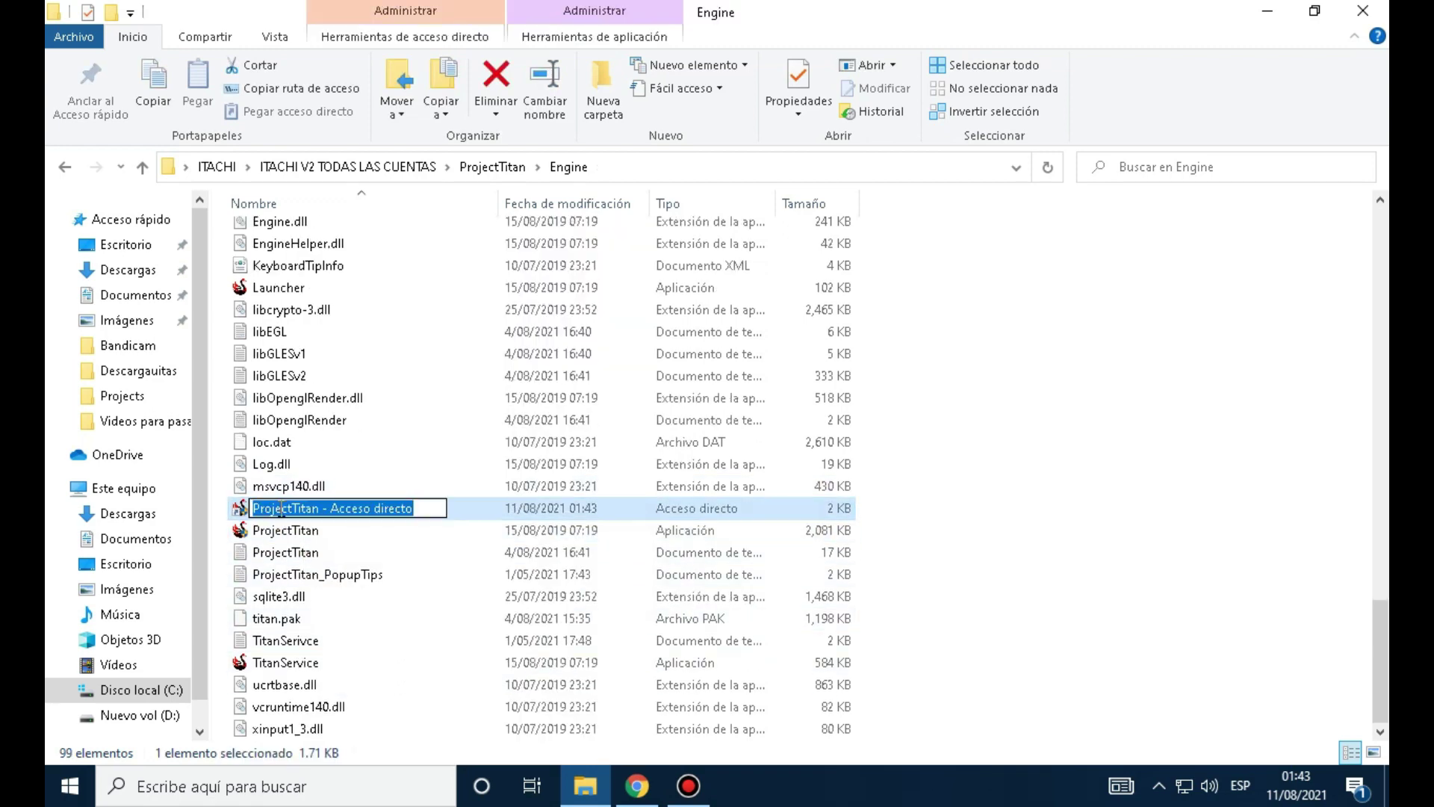
# - Name the new ProjectTitan shortcut ITACHI
pyautogui.write('I')
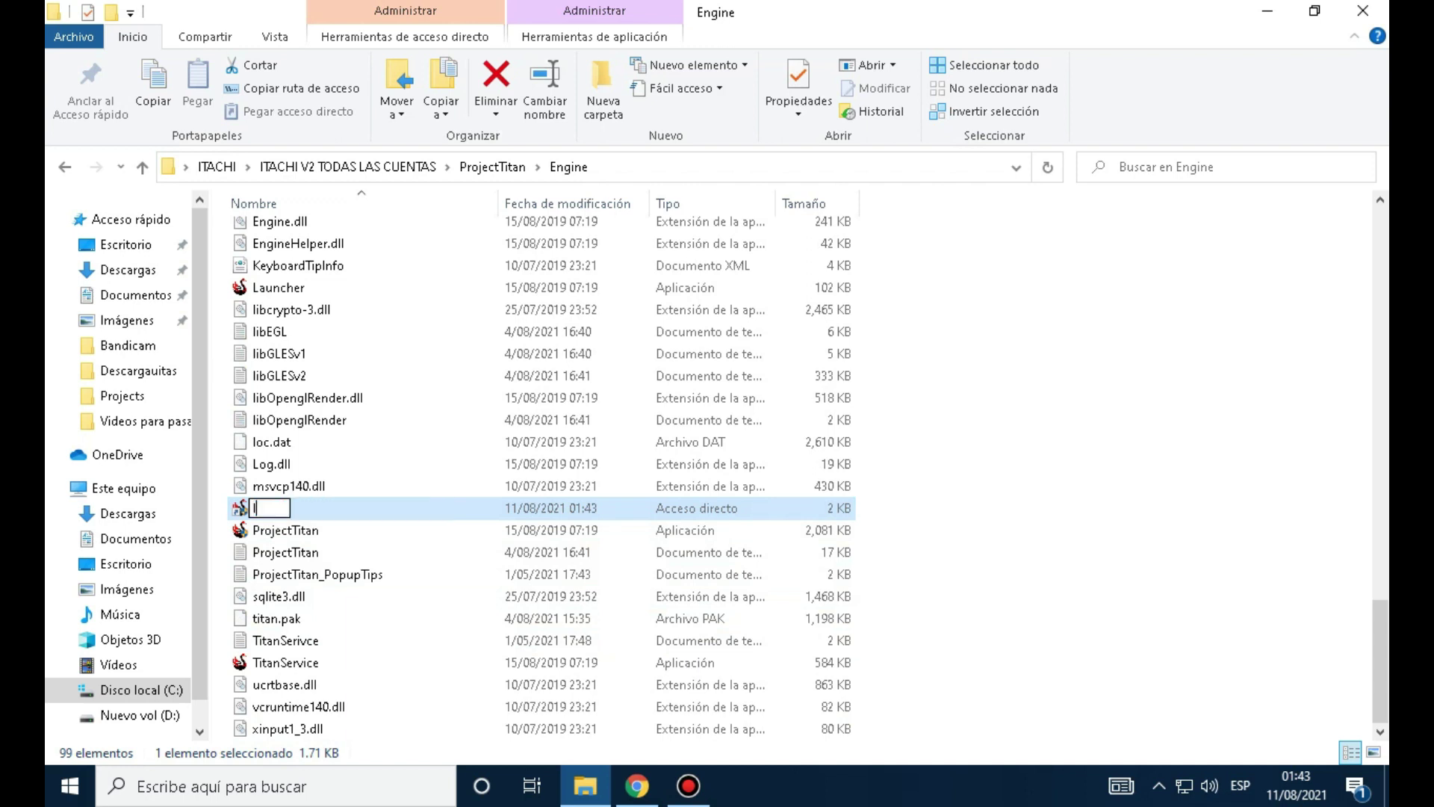
pyautogui.write('TACHI')
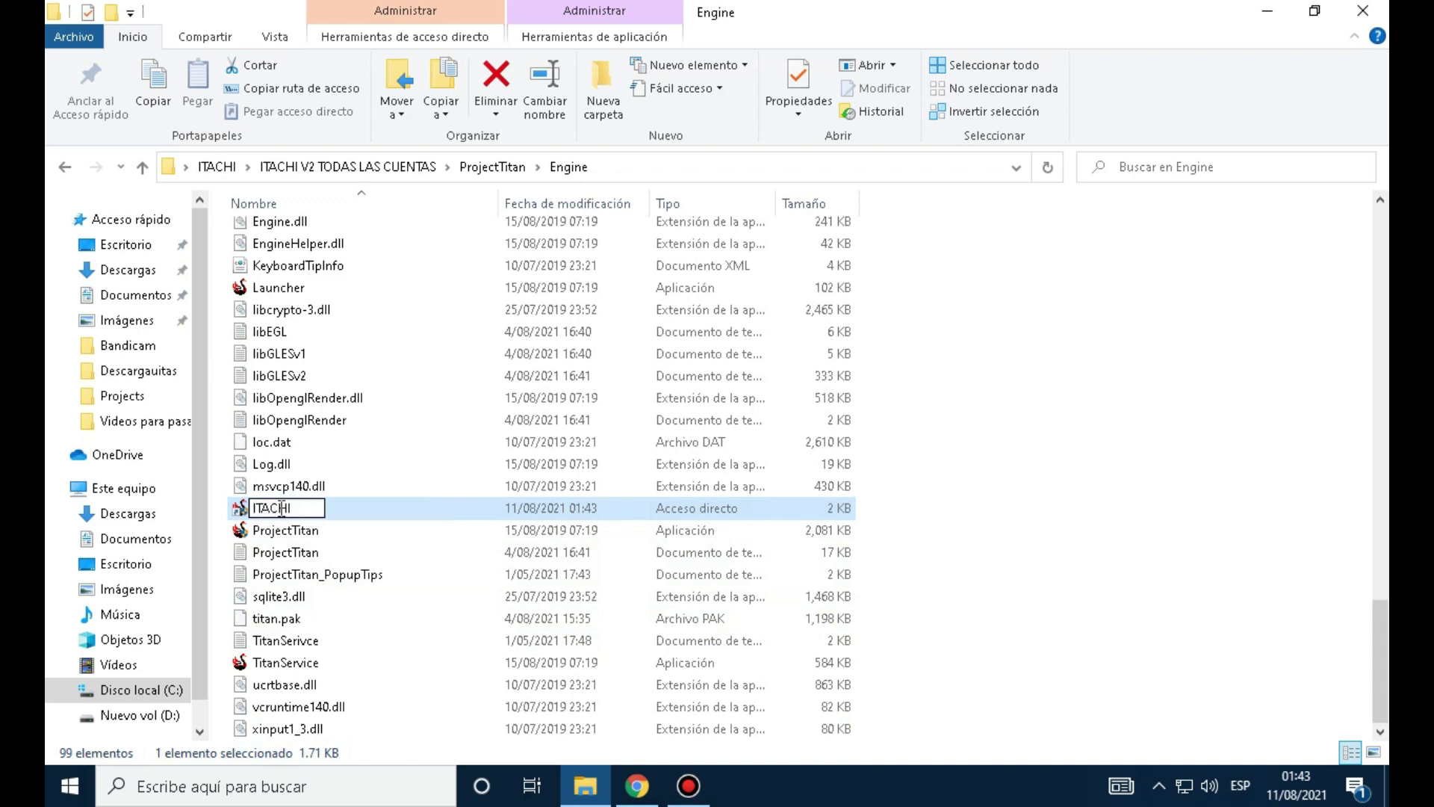
pyautogui.click(728, 464)
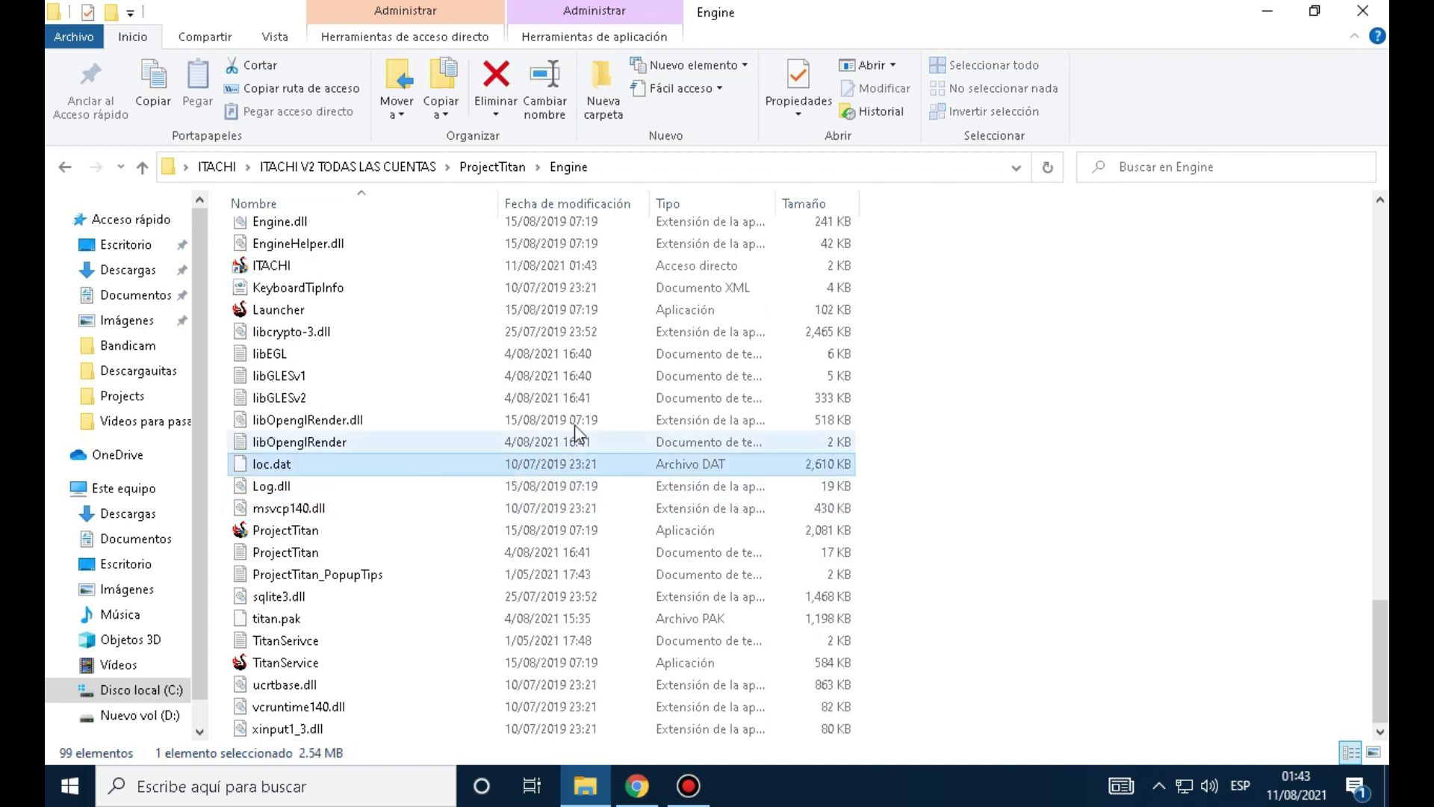
# - Move the ITACHI shortcut from the Engine folder into the ITACHI folder on the desktop and close the Engine window
pyautogui.scroll(4, 523, 504)
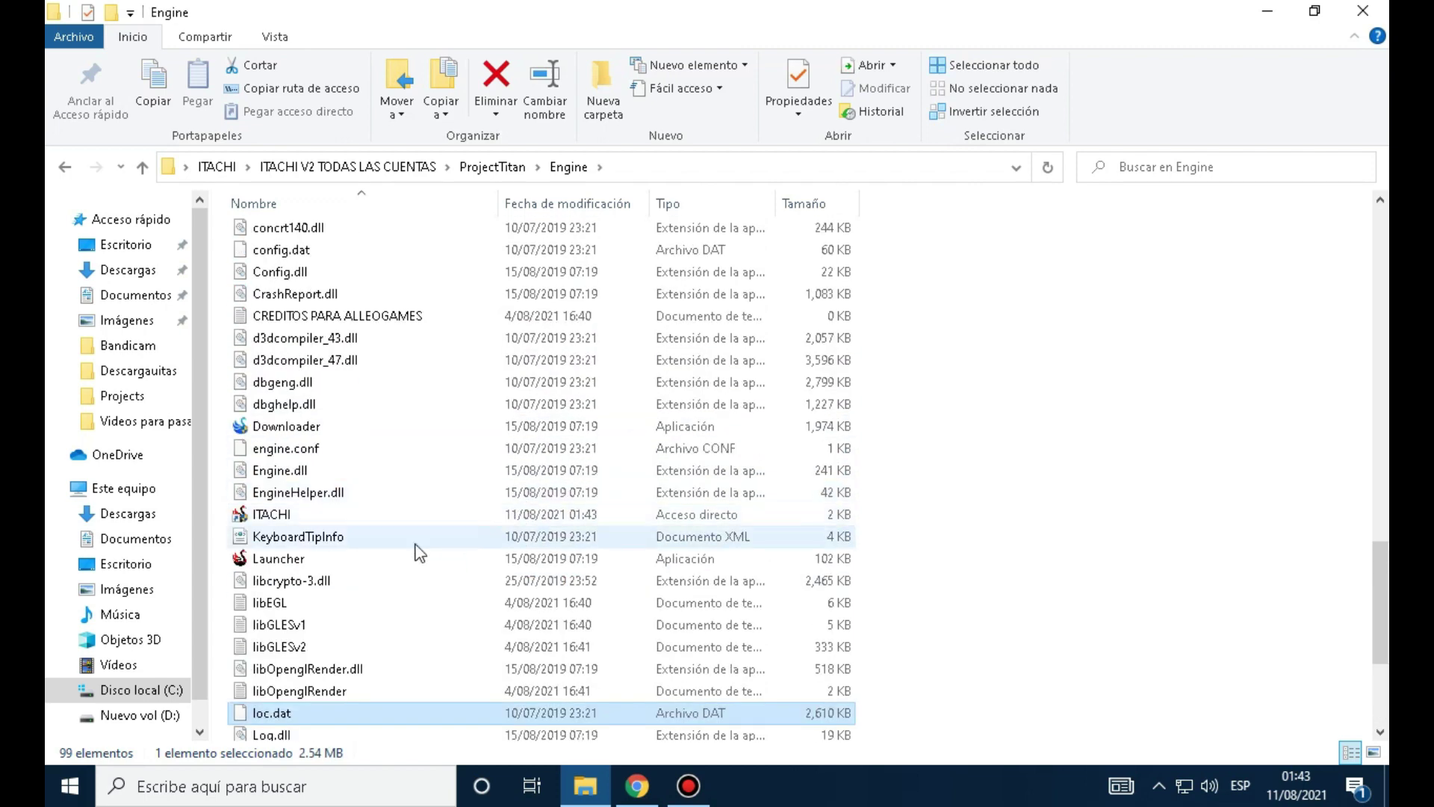
pyautogui.click(292, 521)
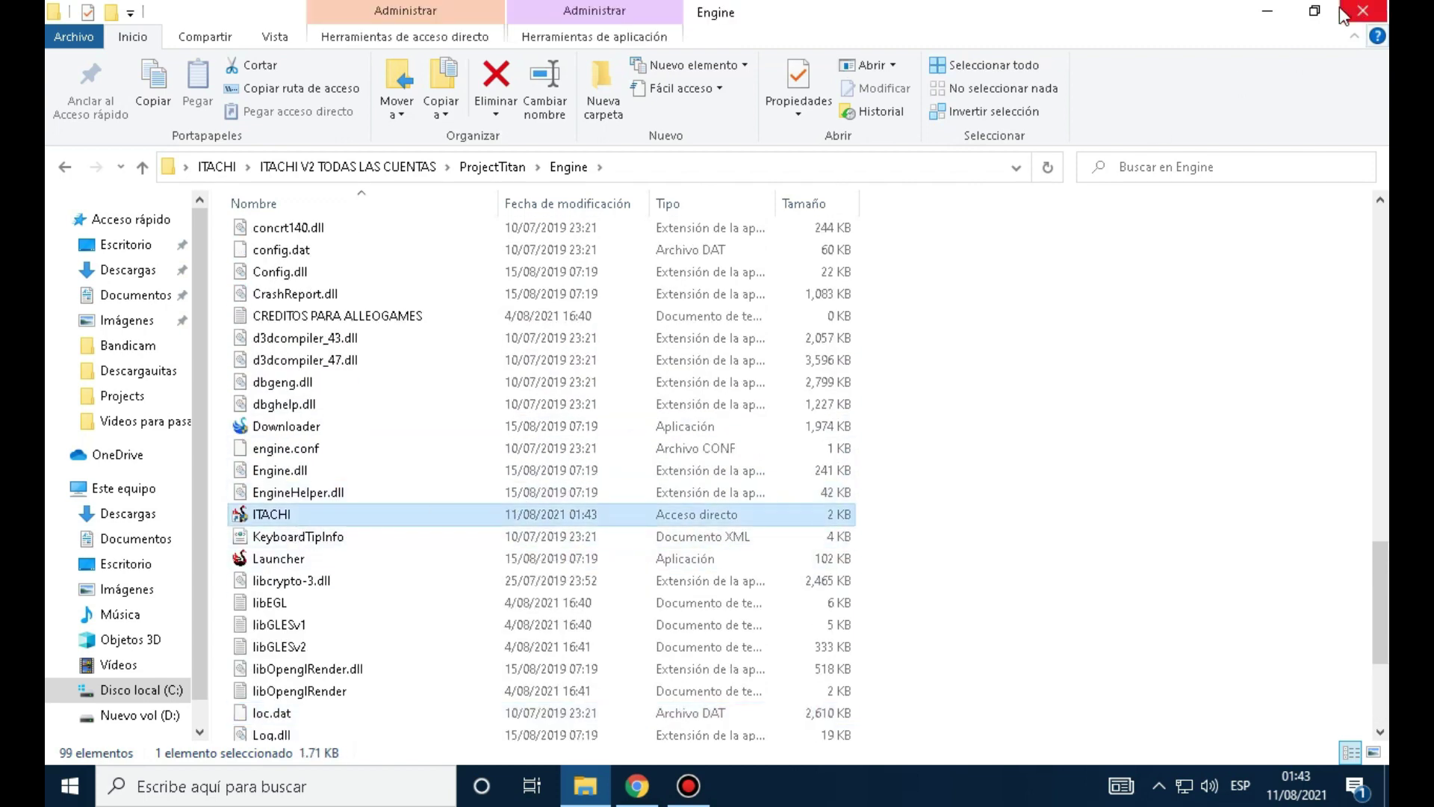
pyautogui.click(1315, 10)
pyautogui.moveTo(982, 111); pyautogui.dragTo(586, 94)
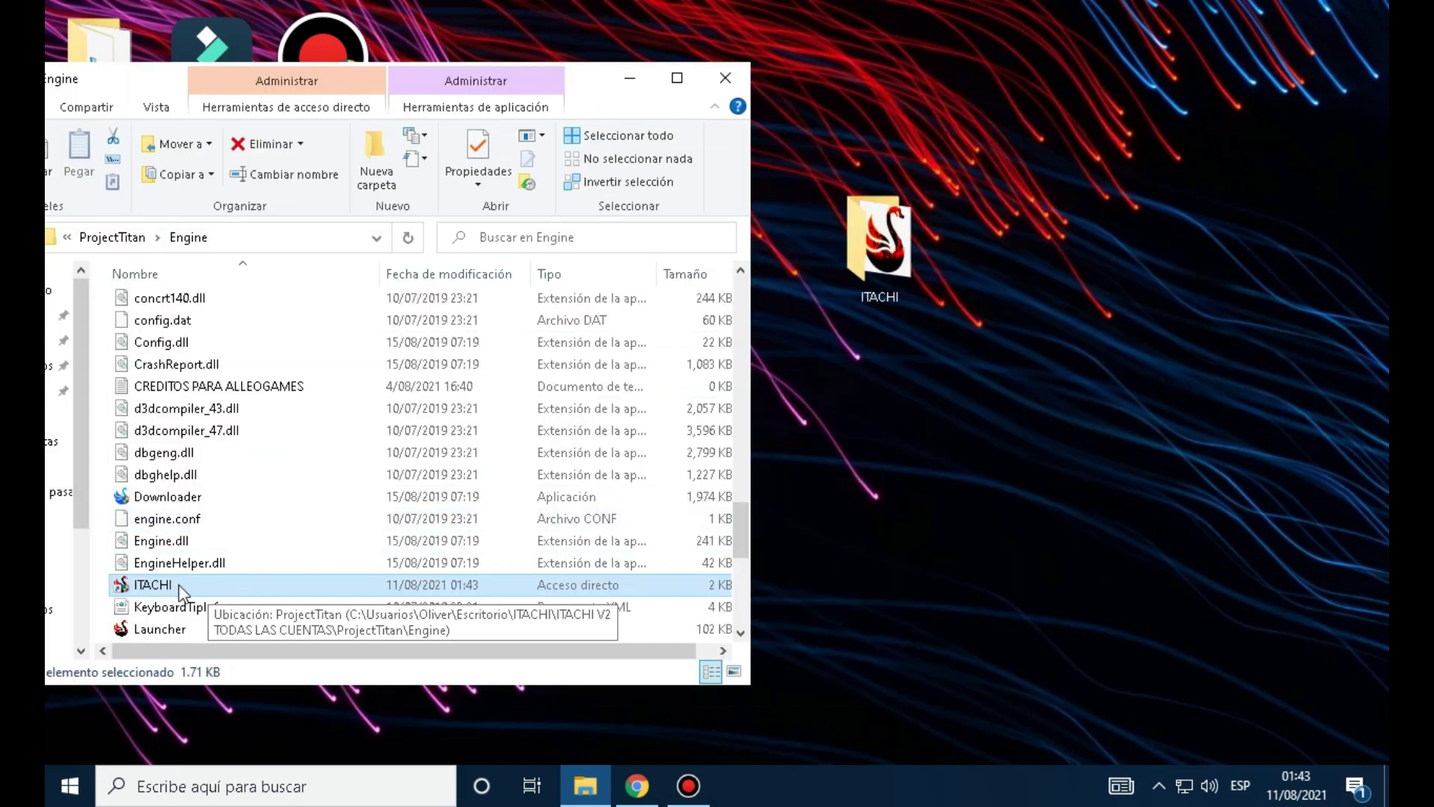
pyautogui.moveTo(178, 584); pyautogui.dragTo(892, 257)
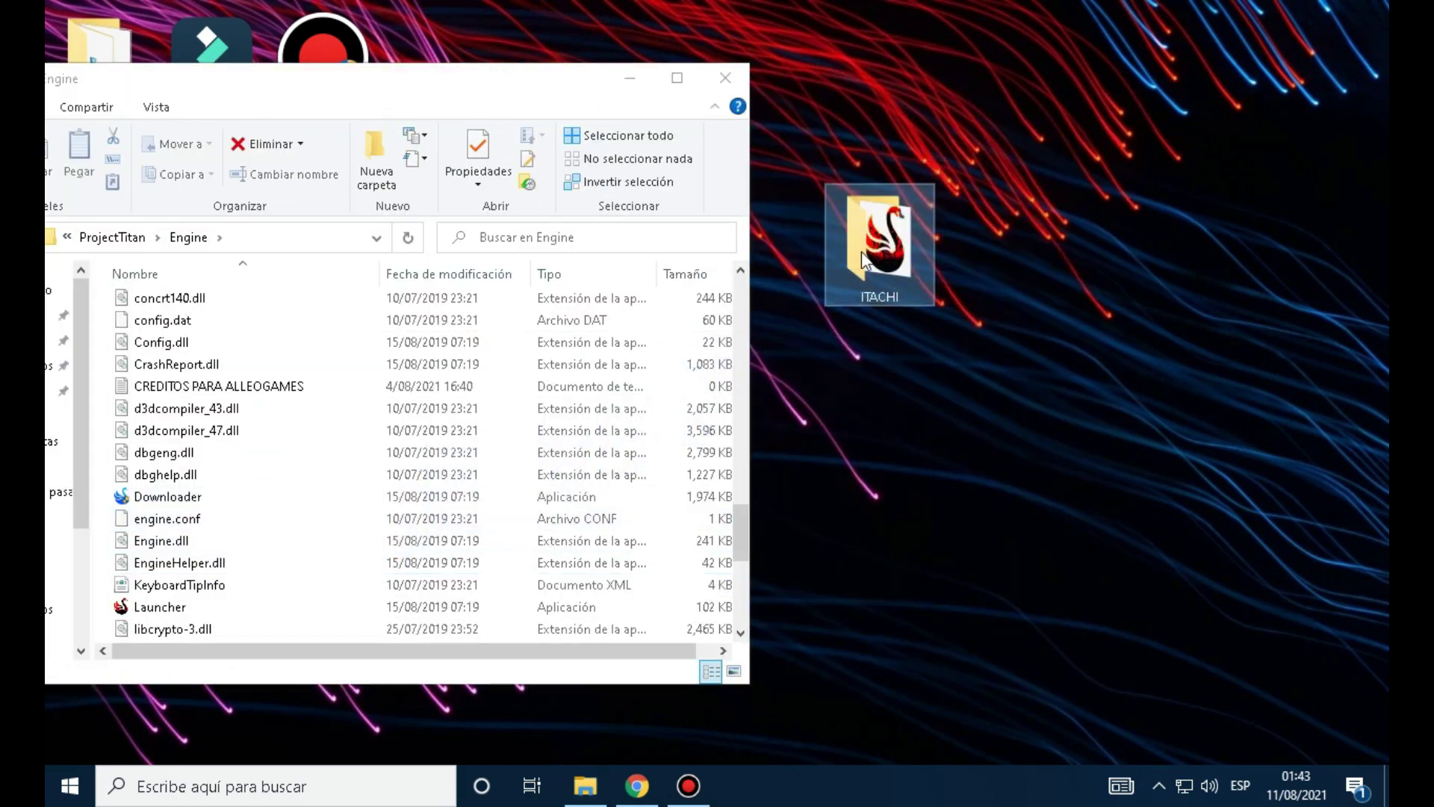
pyautogui.click(726, 78)
# - Open the ITACHI folder on the desktop, maximize its window and check the moved ITACHI shortcut
pyautogui.doubleClick(870, 234)
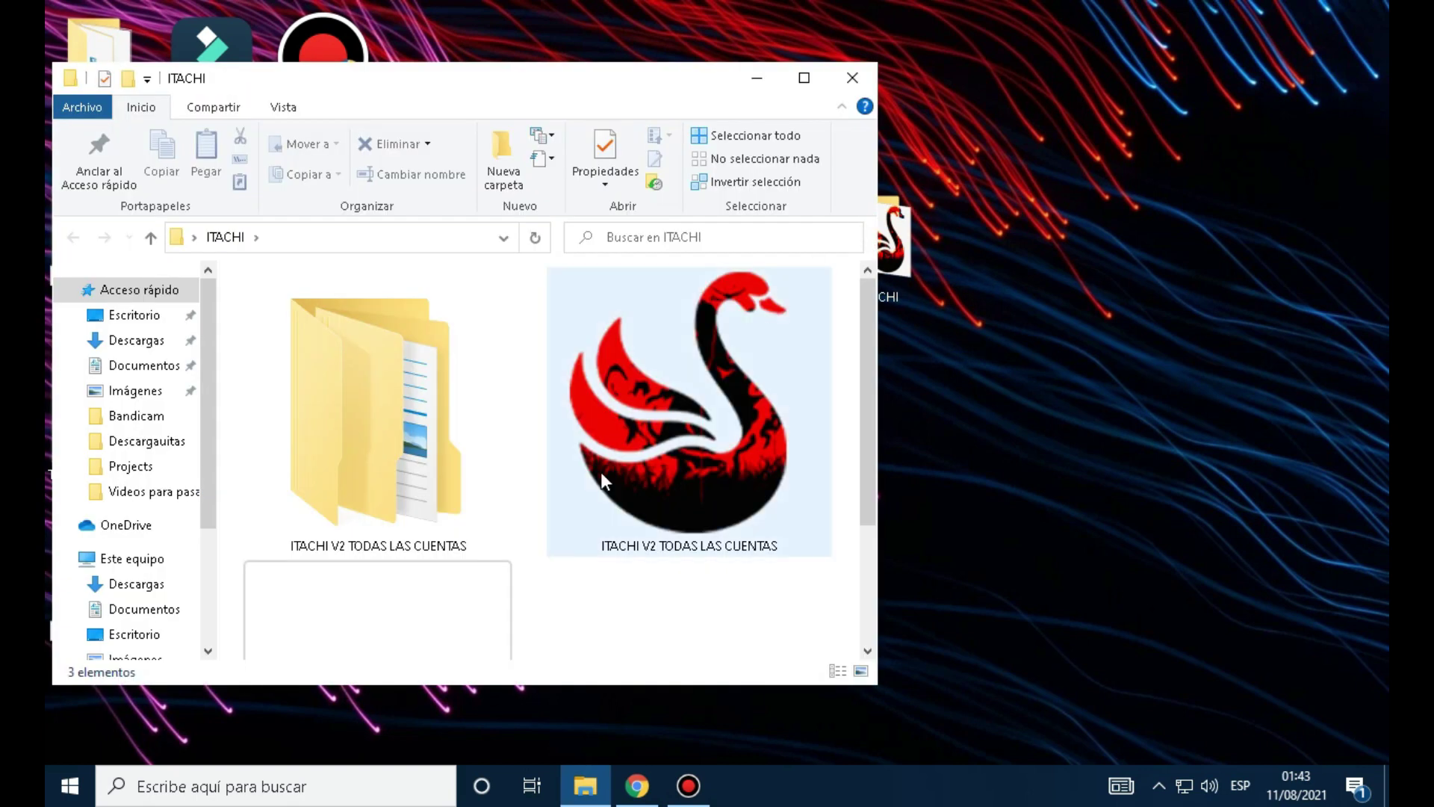
pyautogui.click(804, 77)
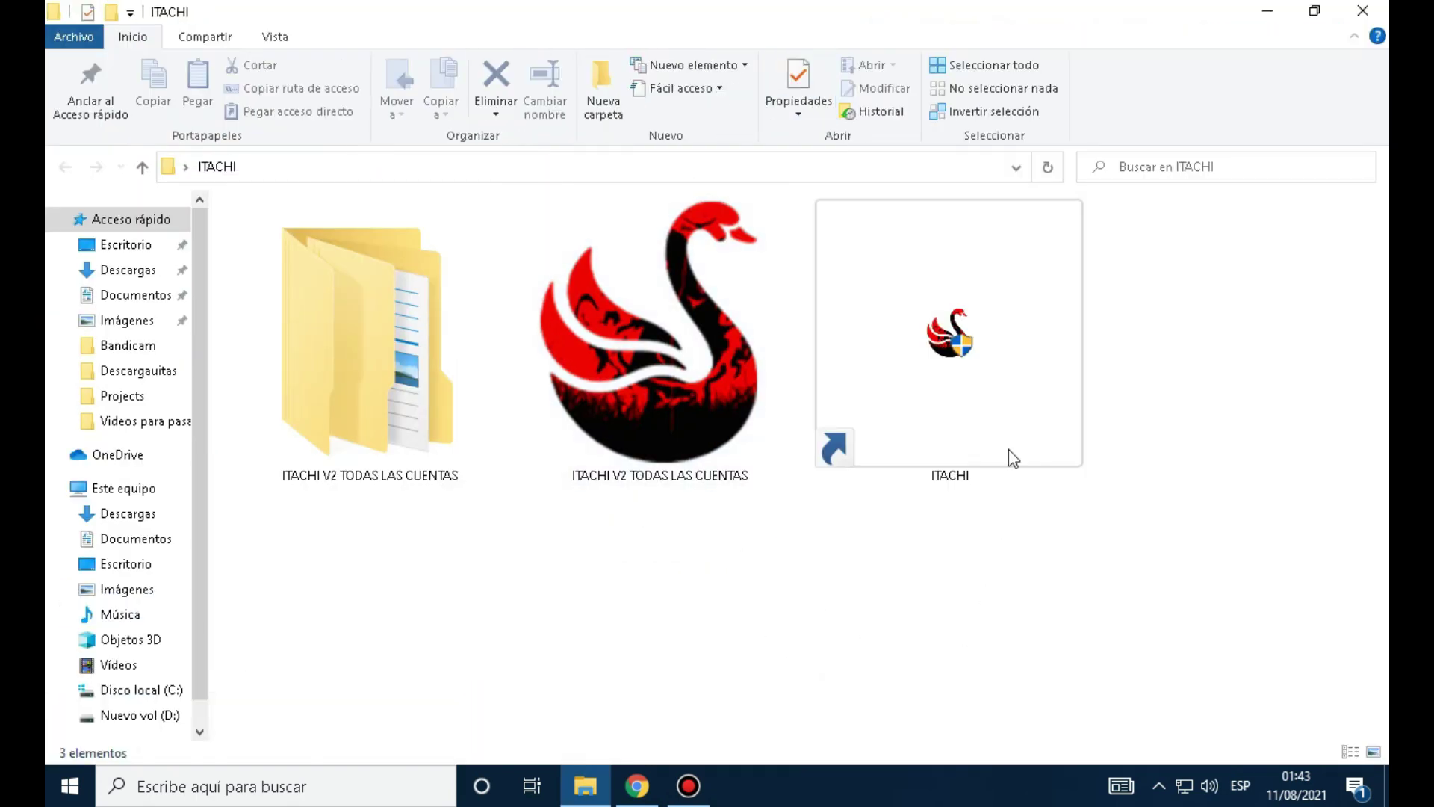
pyautogui.click(957, 340)
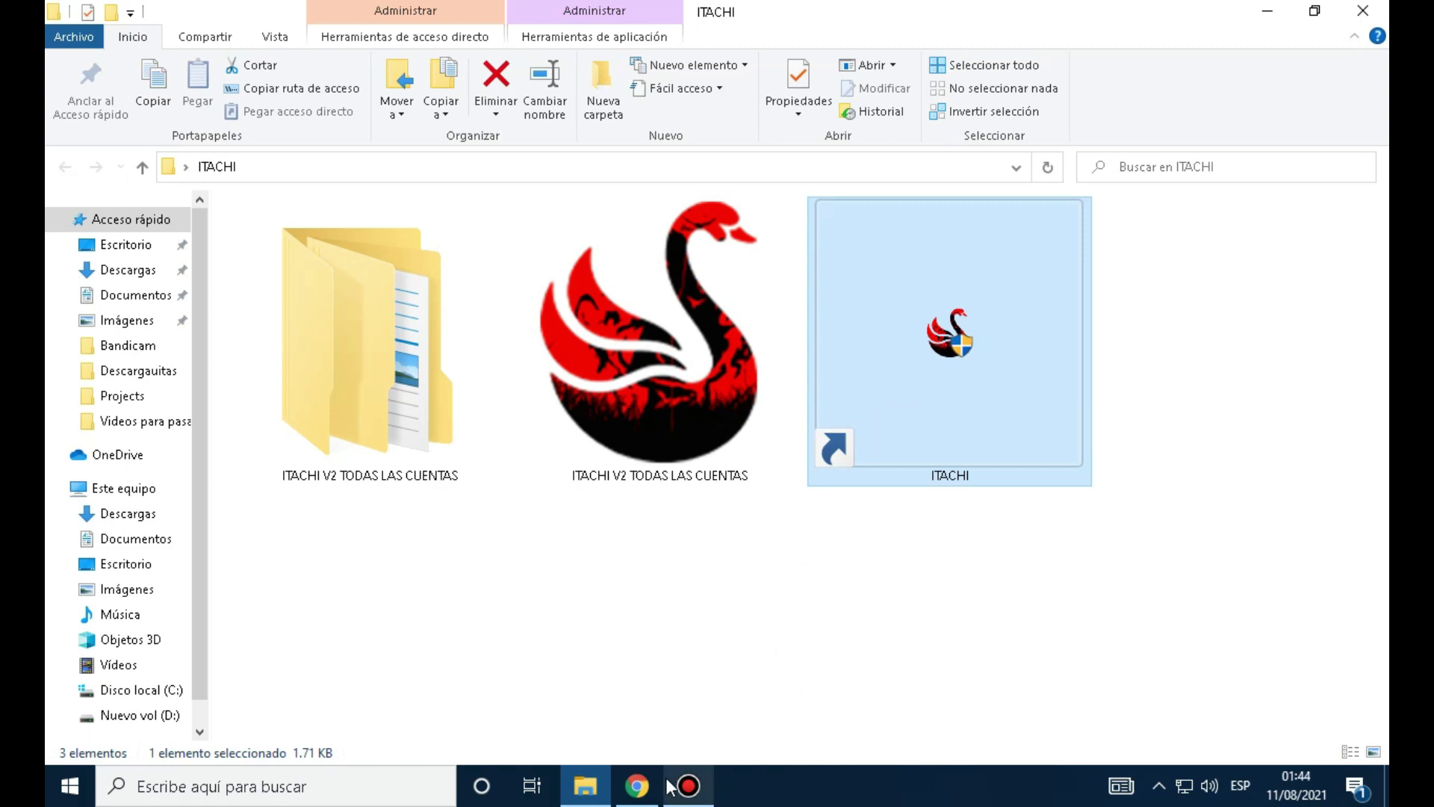
pyautogui.click(985, 599)
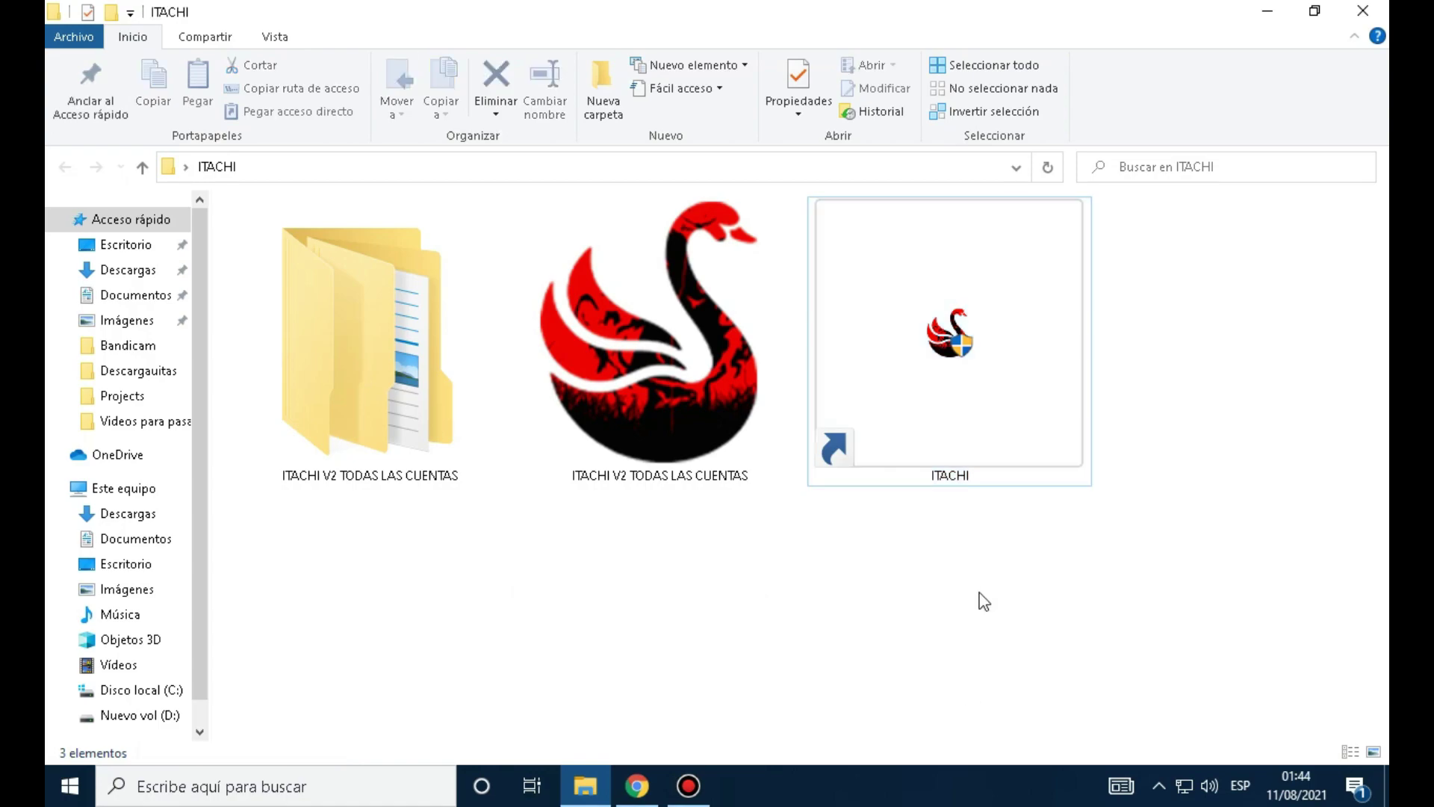
# - Switch to YouTube in Chrome, open the NOTLOCKERO video on the best SmartGaGa FPS configuration and skip to about 4:54
pyautogui.hotkey('alt', 'Tab')
pyautogui.scroll(-10, 791, 394)
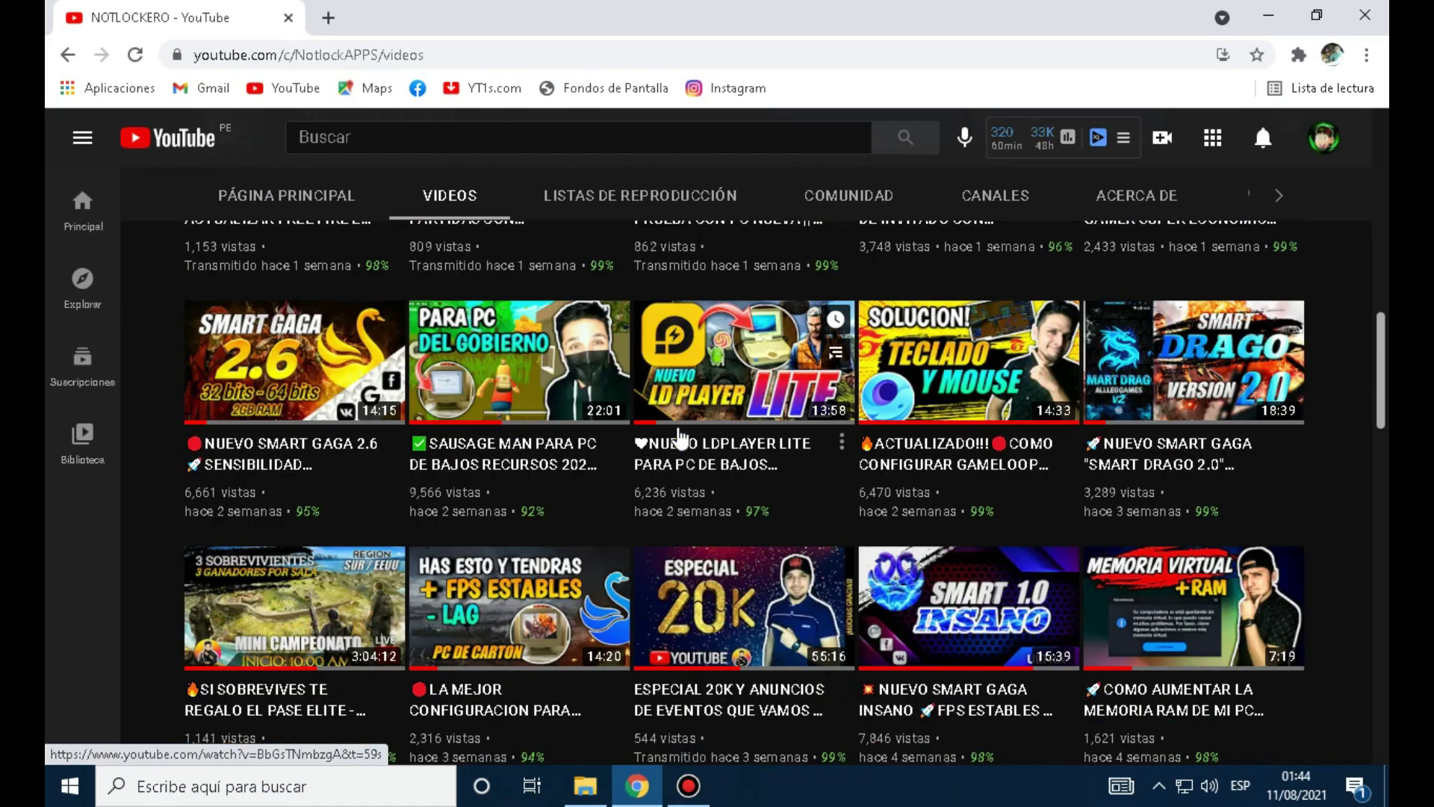
pyautogui.scroll(-1, 791, 394)
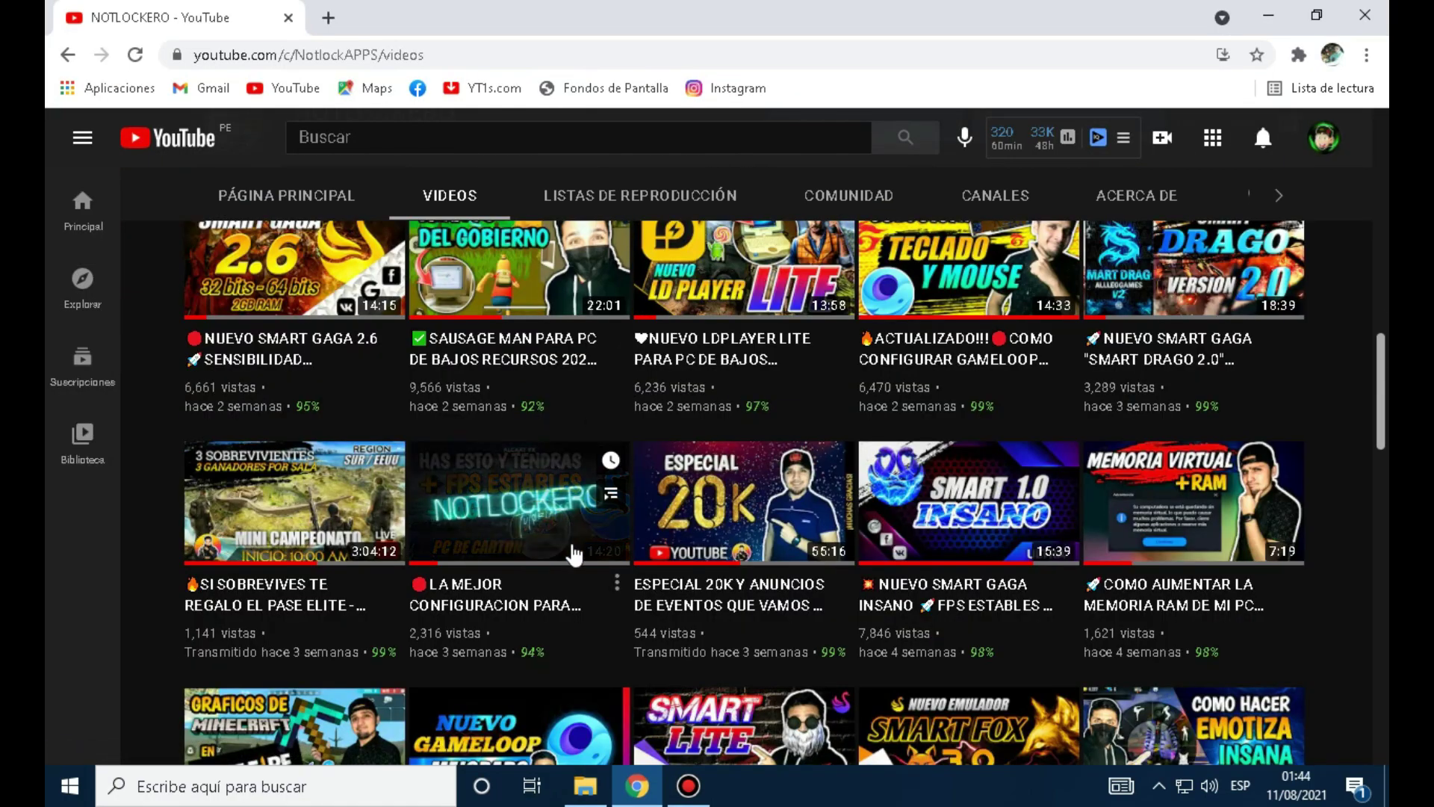
pyautogui.click(517, 521)
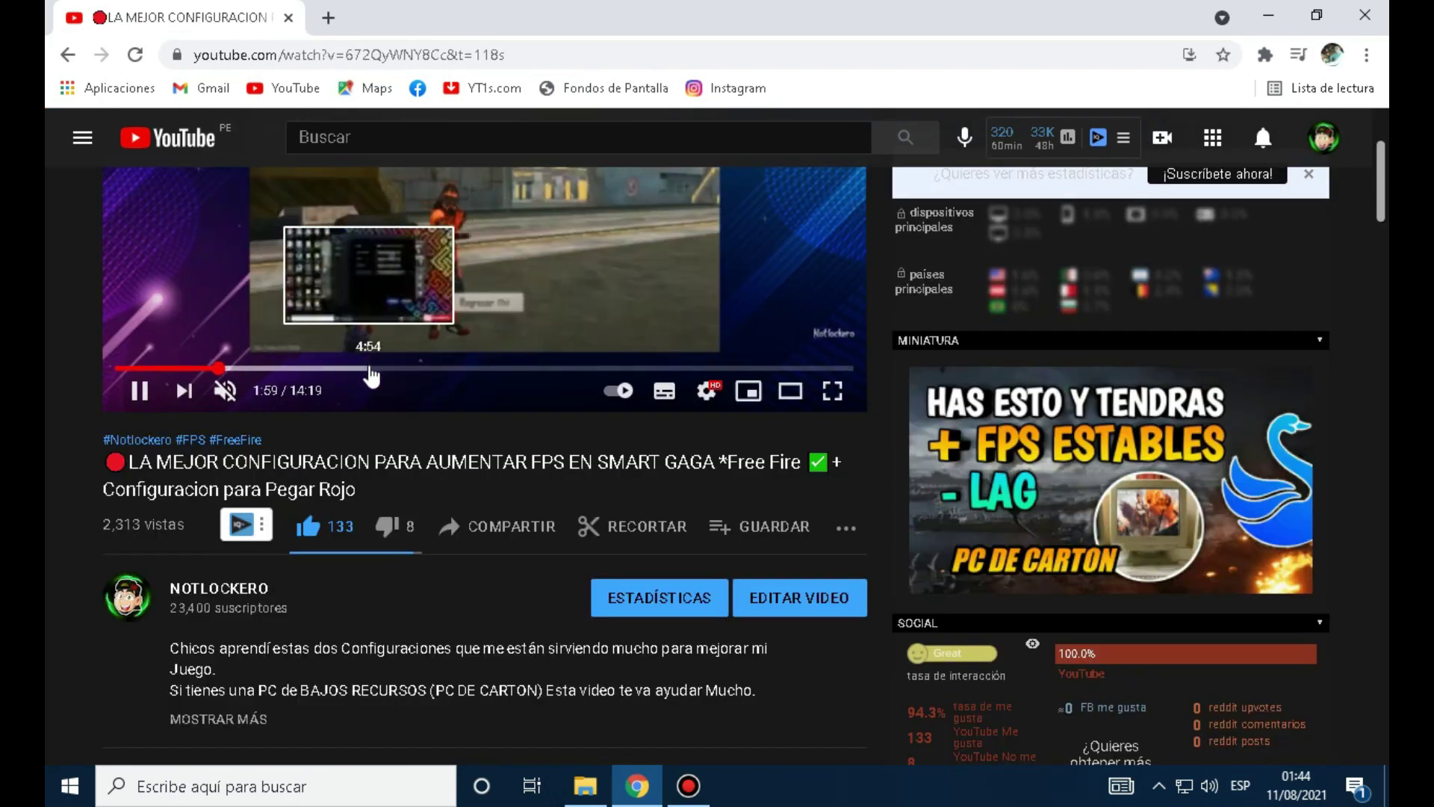
pyautogui.click(369, 369)
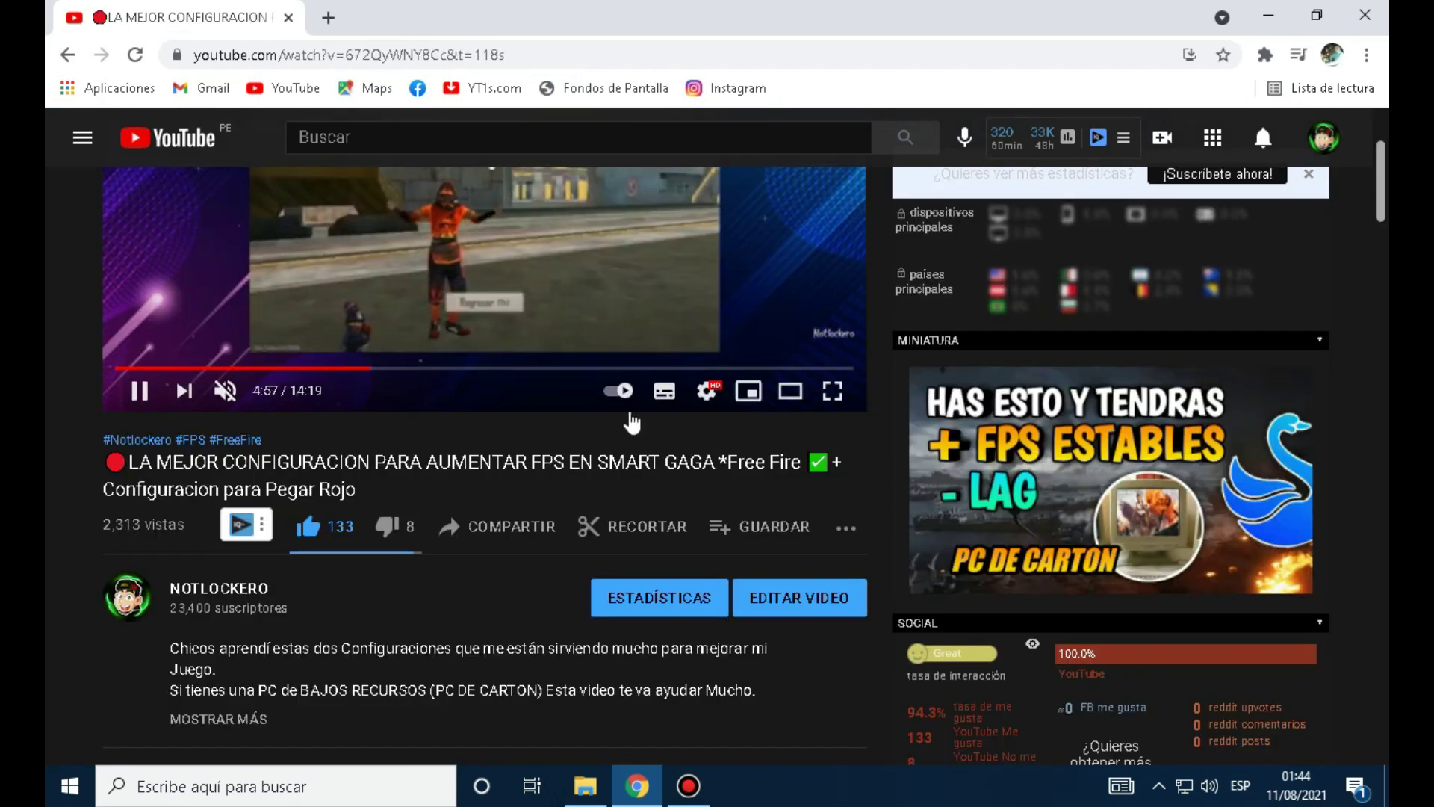
pyautogui.scroll(3, 587, 232)
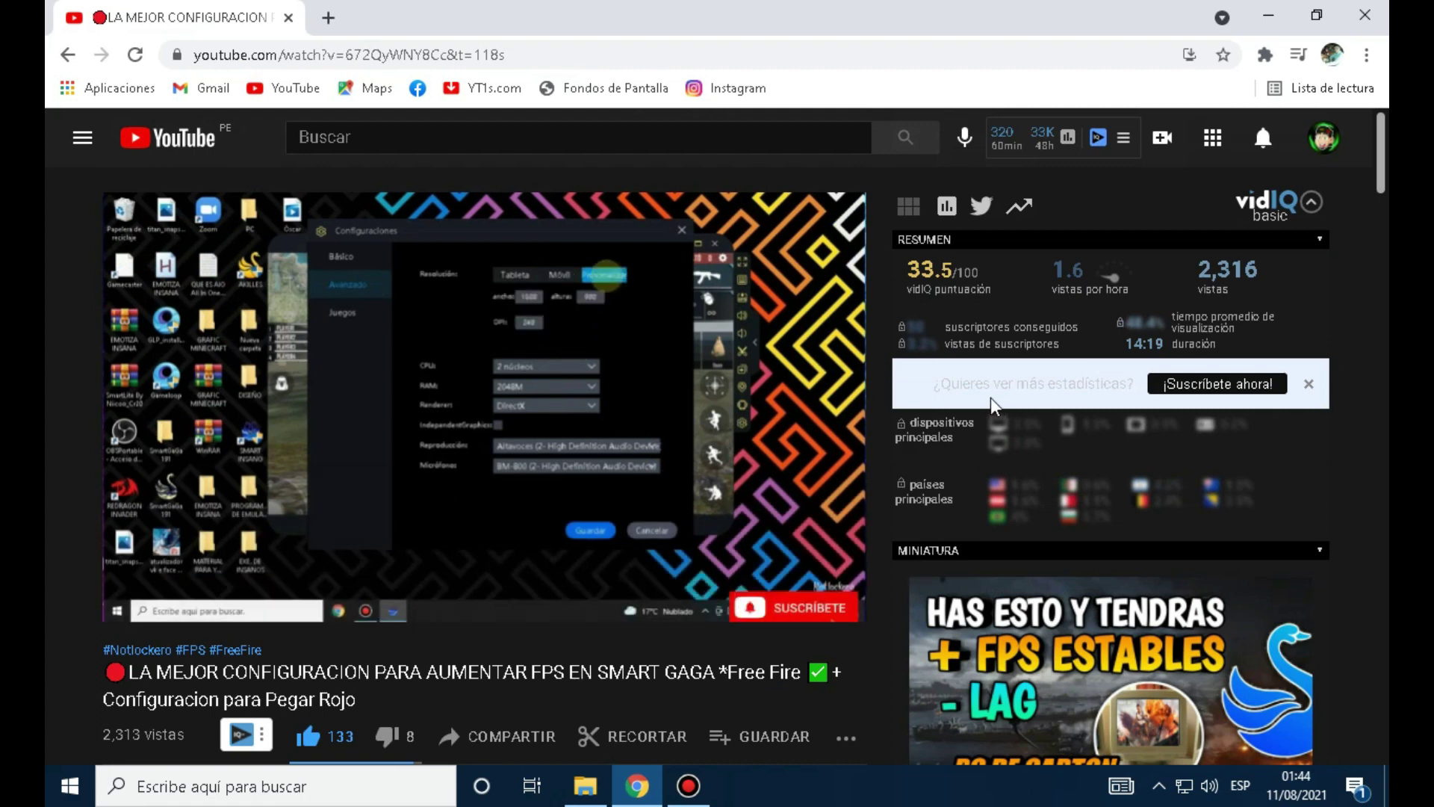
pyautogui.scroll(-3, 769, 706)
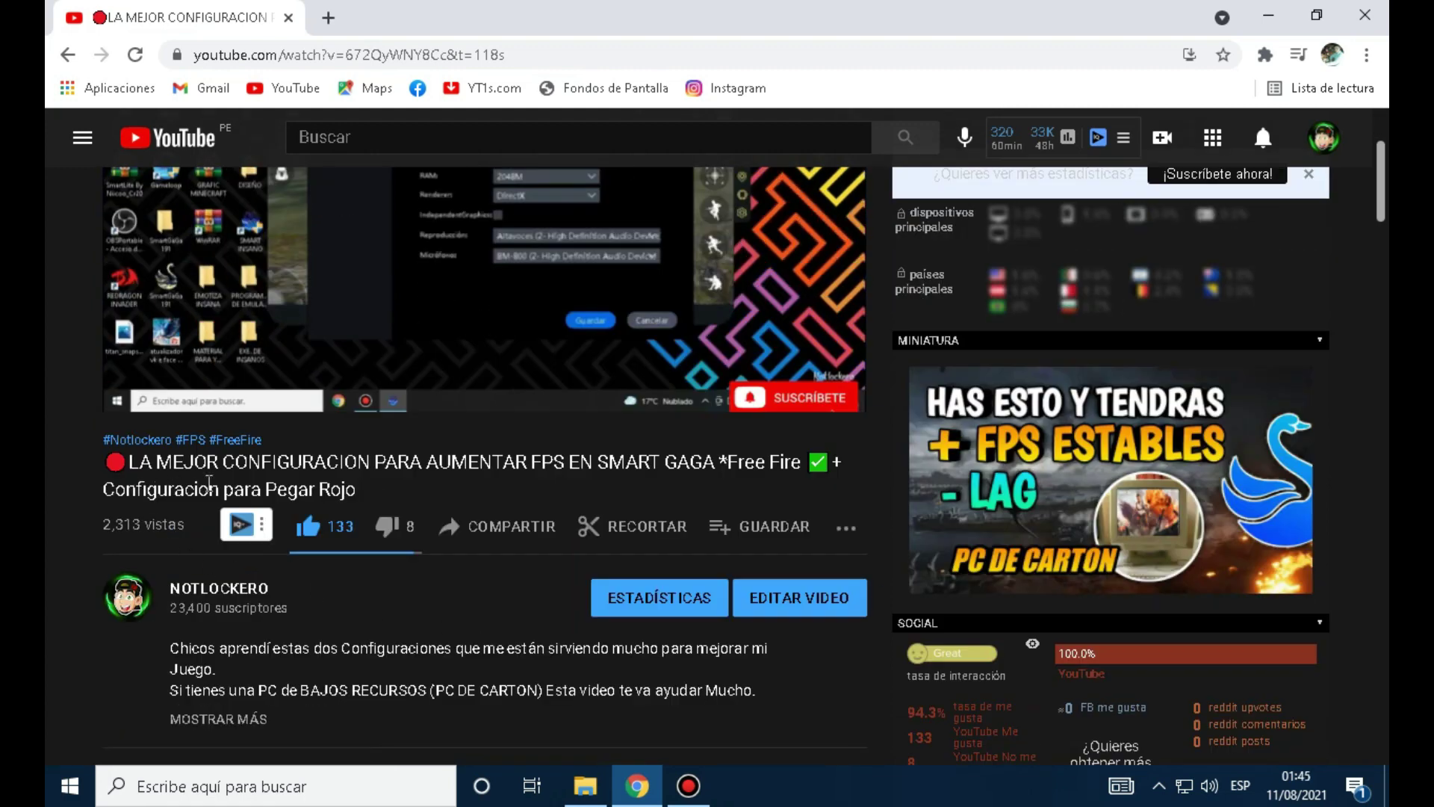
# - Return to the channel's video list and open the video on optimizing the PC to play Free Fire without lag
pyautogui.hotkey('alt', 'Left')
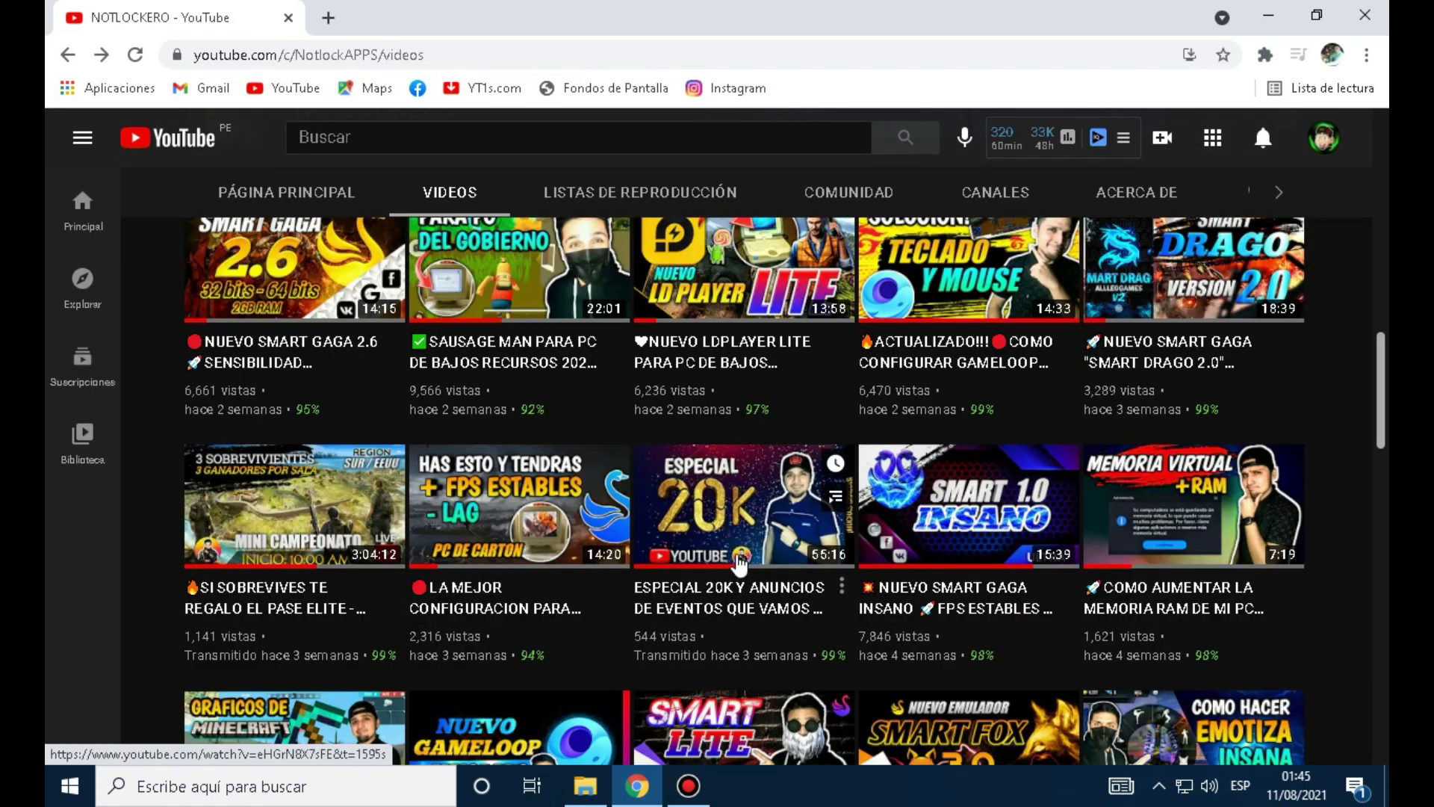
pyautogui.scroll(-3, 794, 565)
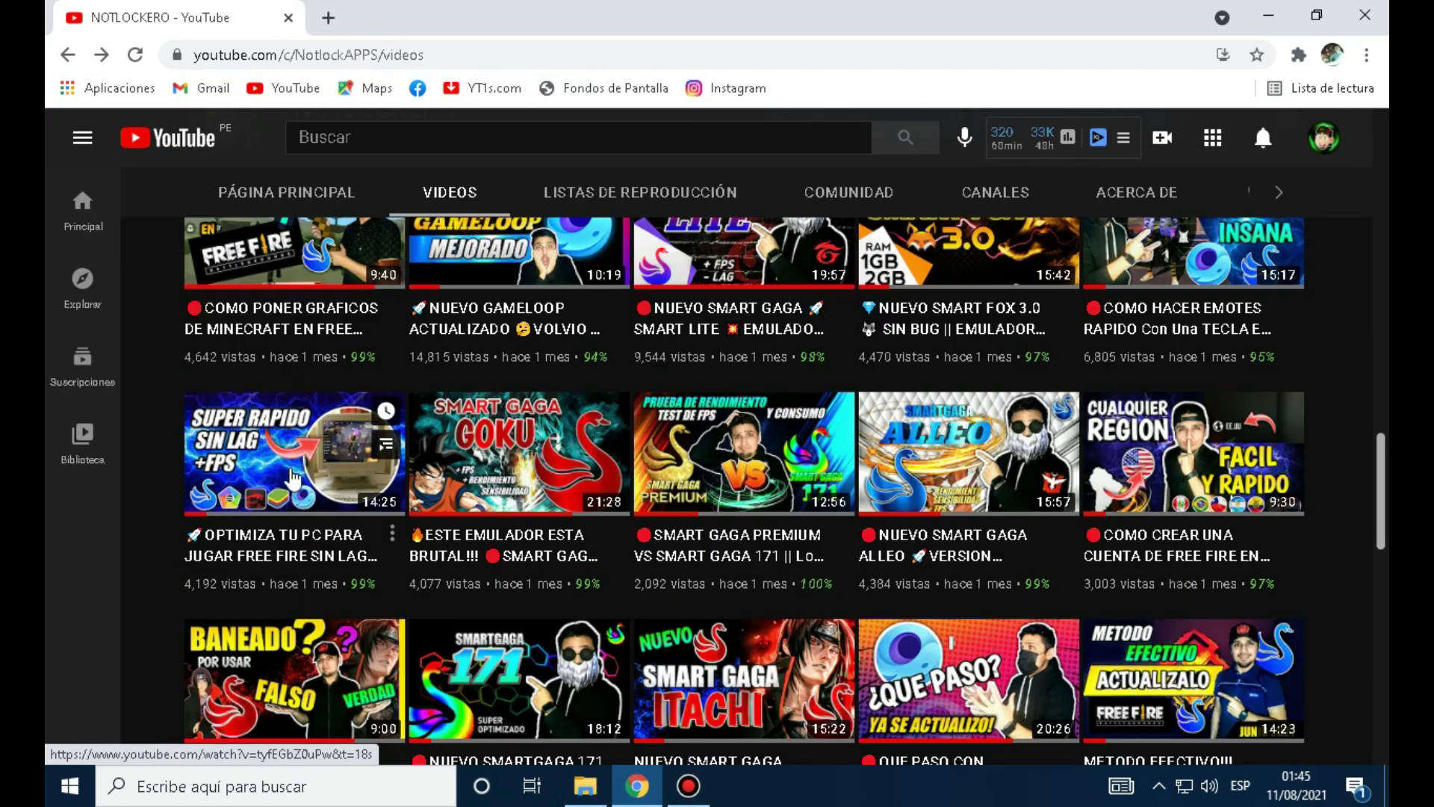
pyautogui.click(293, 476)
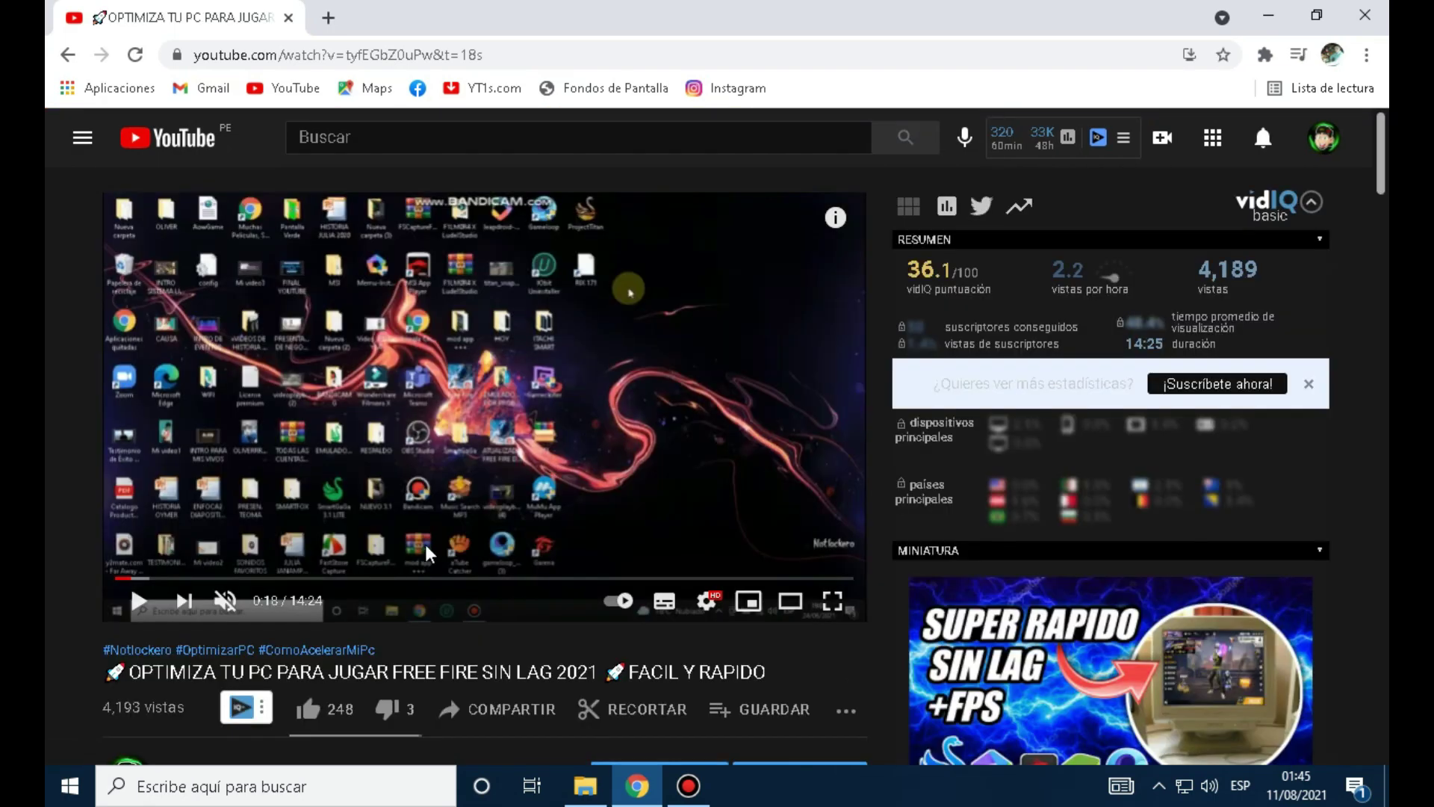
pyautogui.scroll(-3, 448, 694)
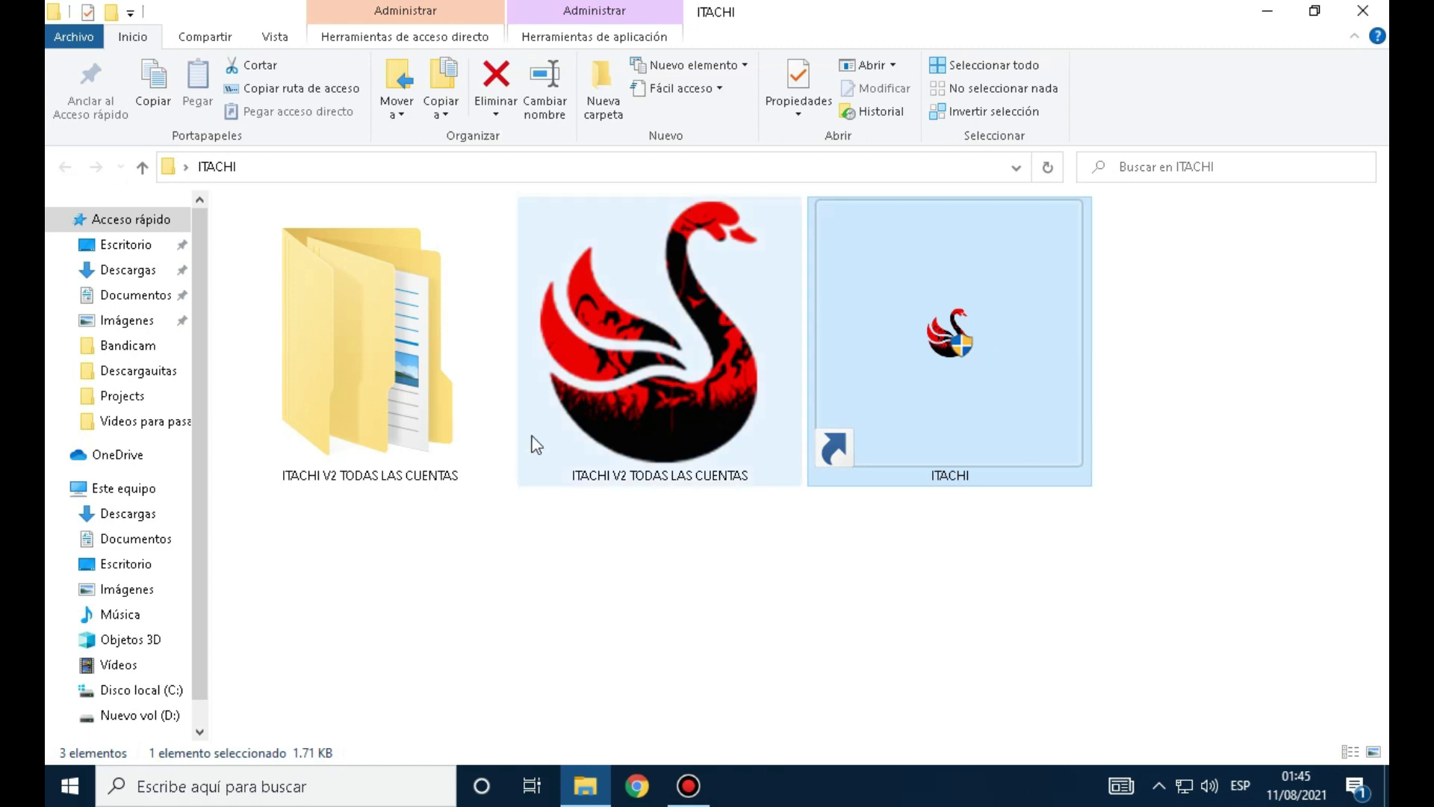
# - Toggle the run-as-administrator option in the ITACHI shortcut's compatibility properties, accept the dialog and refresh the folder
pyautogui.rightClick(967, 325)
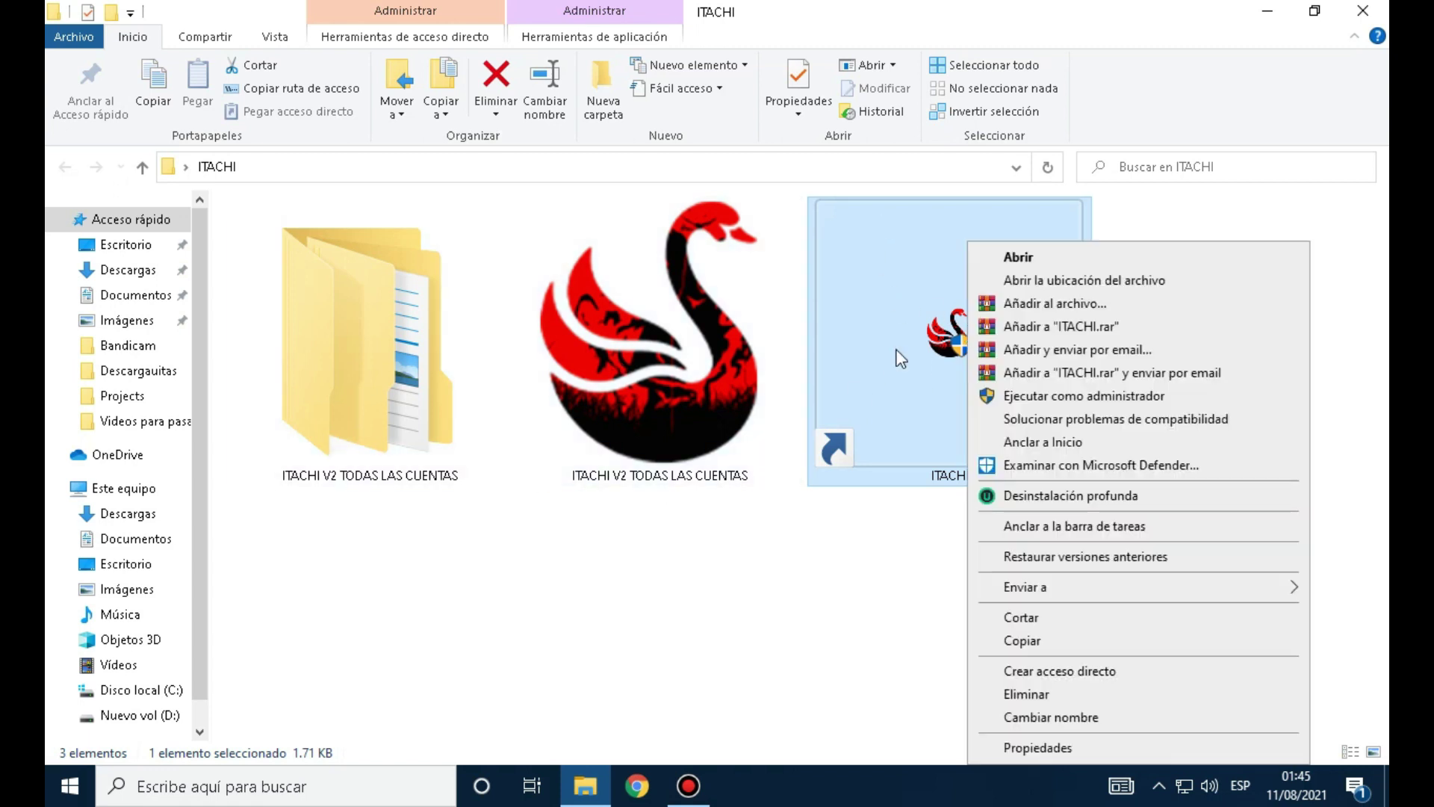
pyautogui.click(1089, 753)
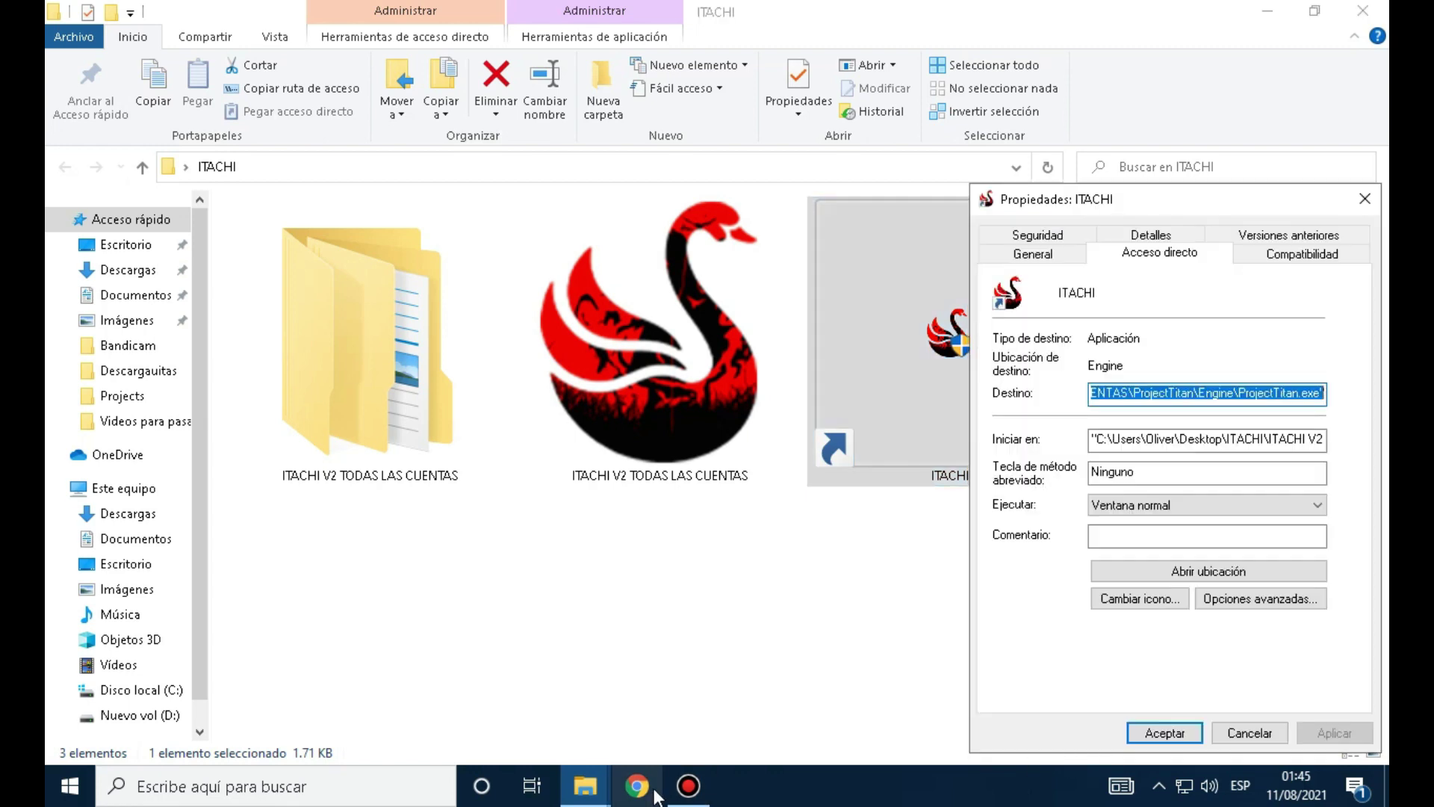
pyautogui.click(686, 792)
pyautogui.click(686, 794)
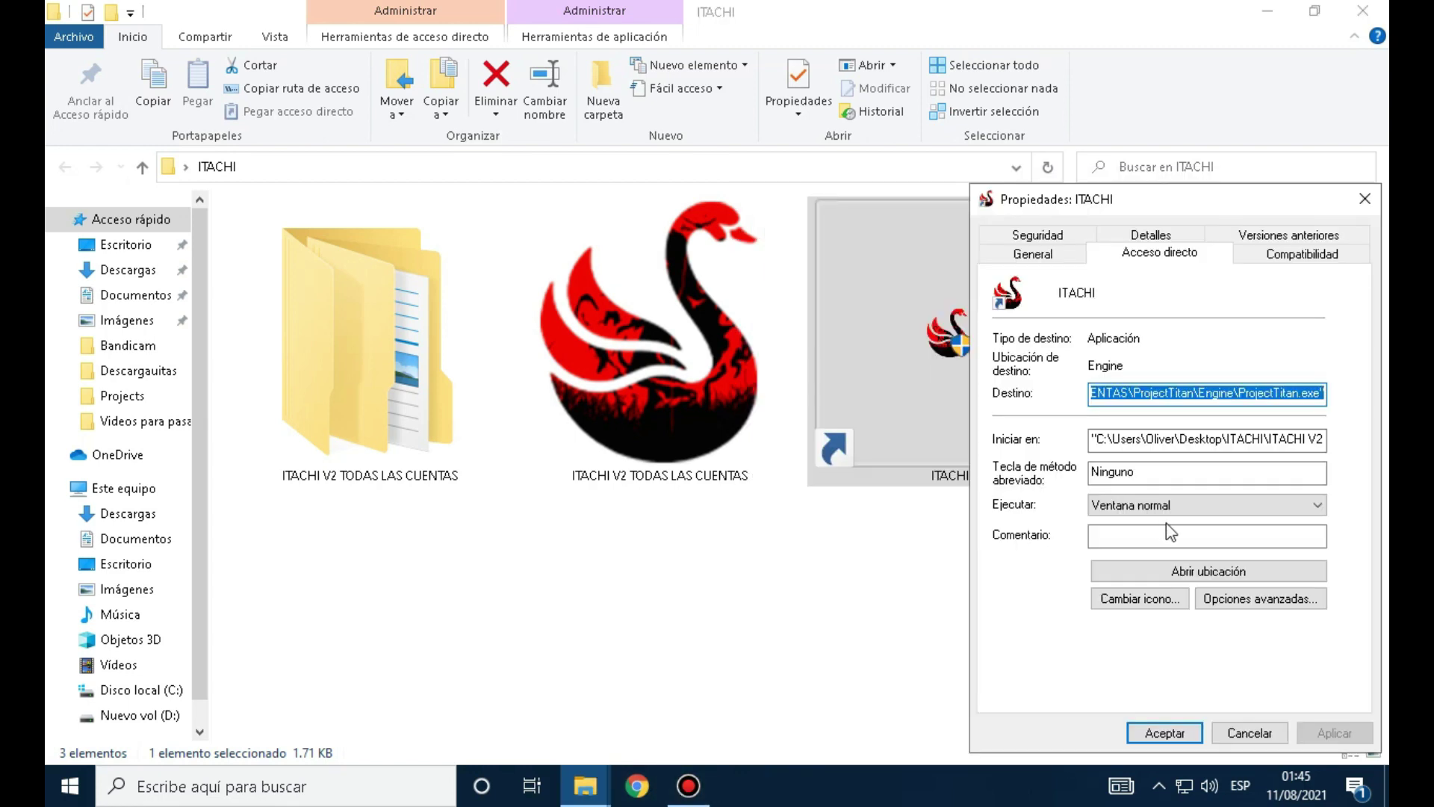
pyautogui.click(1326, 258)
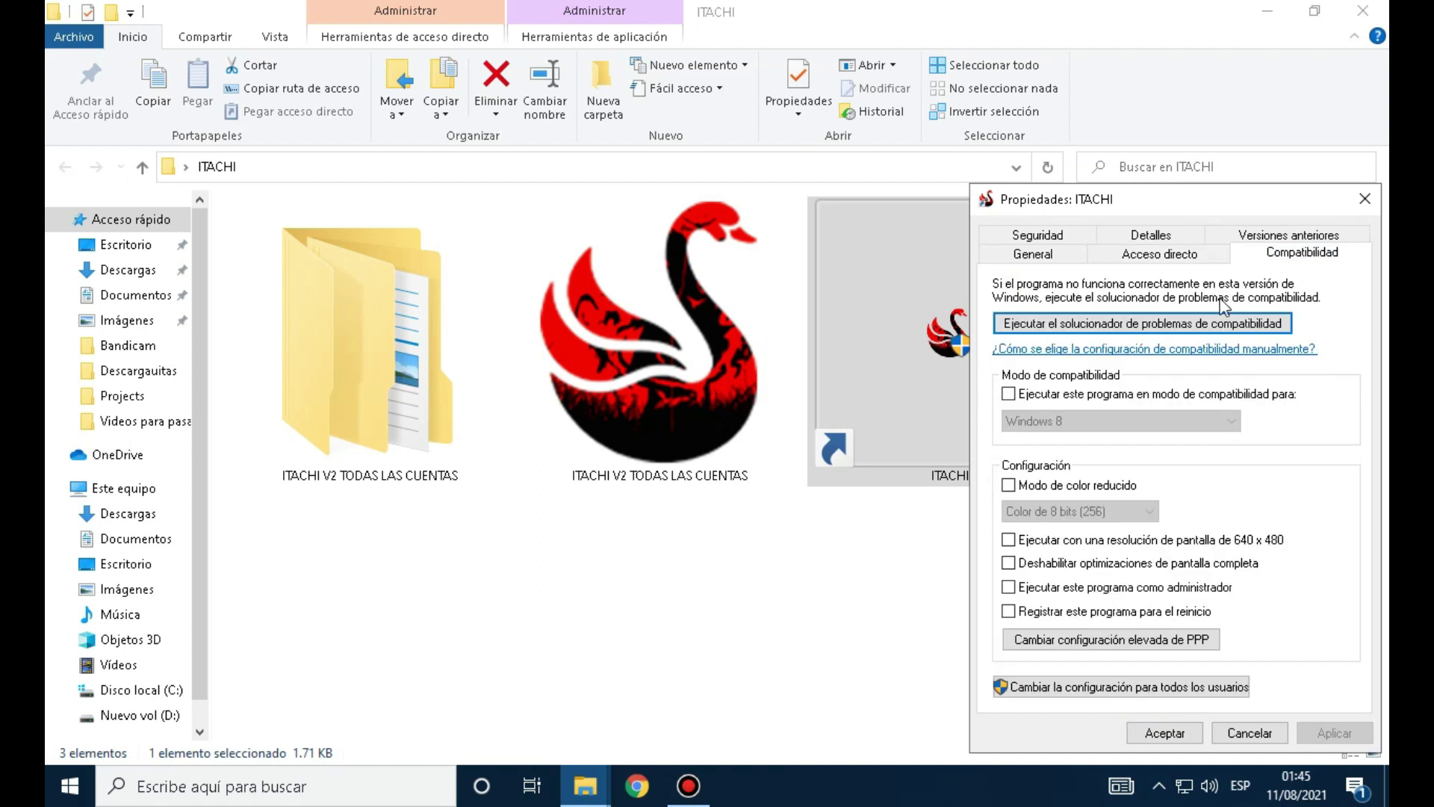
pyautogui.click(1008, 588)
pyautogui.click(1009, 588)
pyautogui.click(1164, 733)
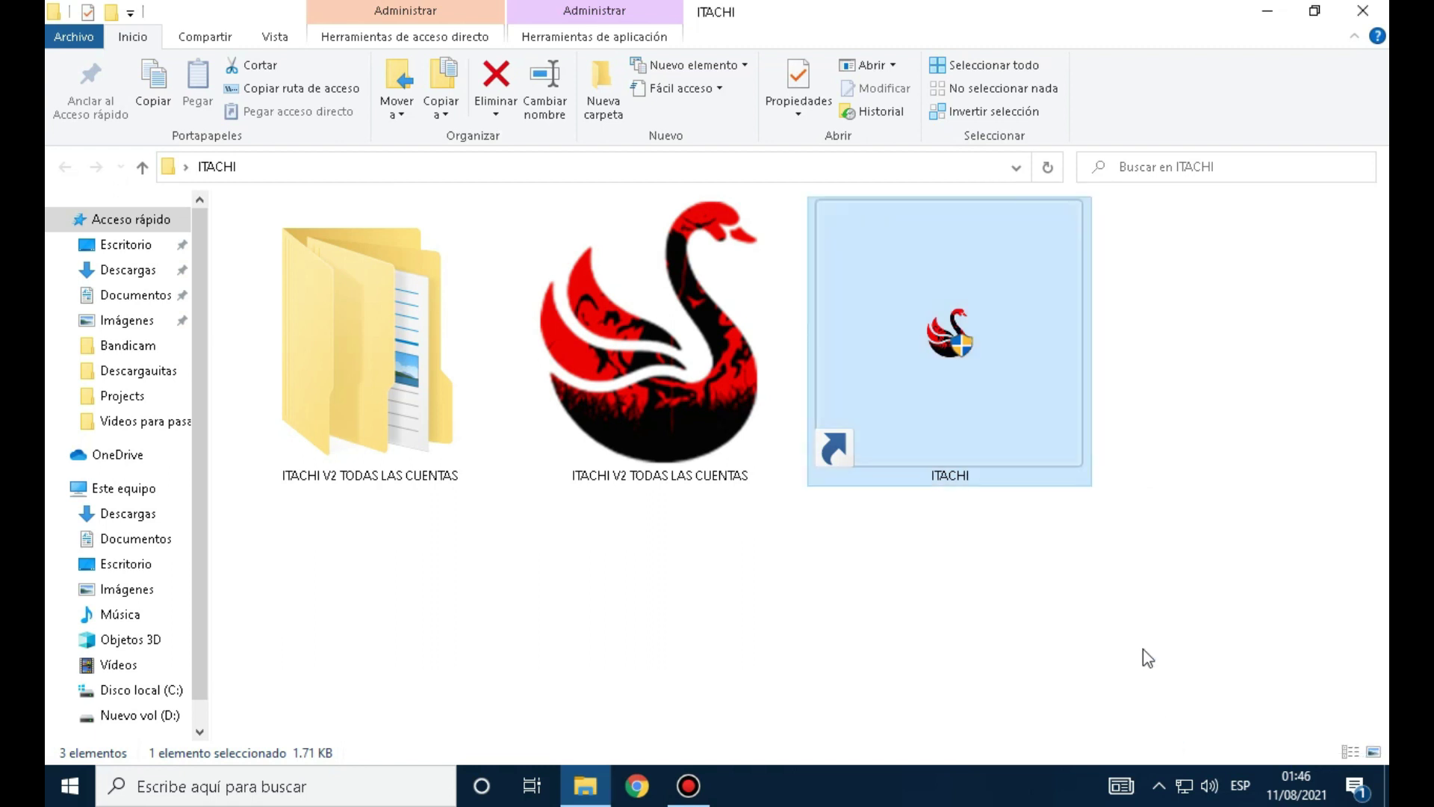
pyautogui.rightClick(1036, 534)
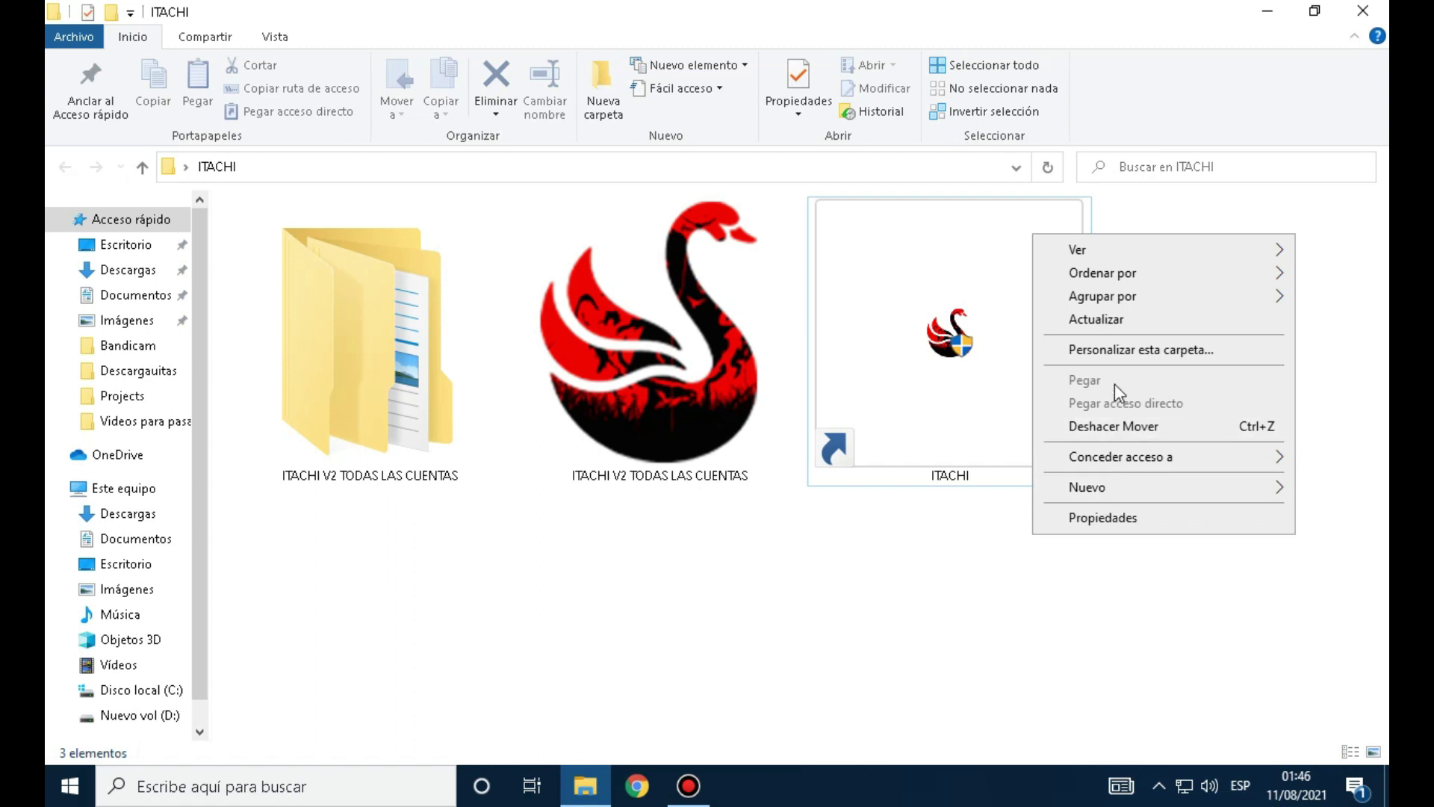
pyautogui.click(1099, 319)
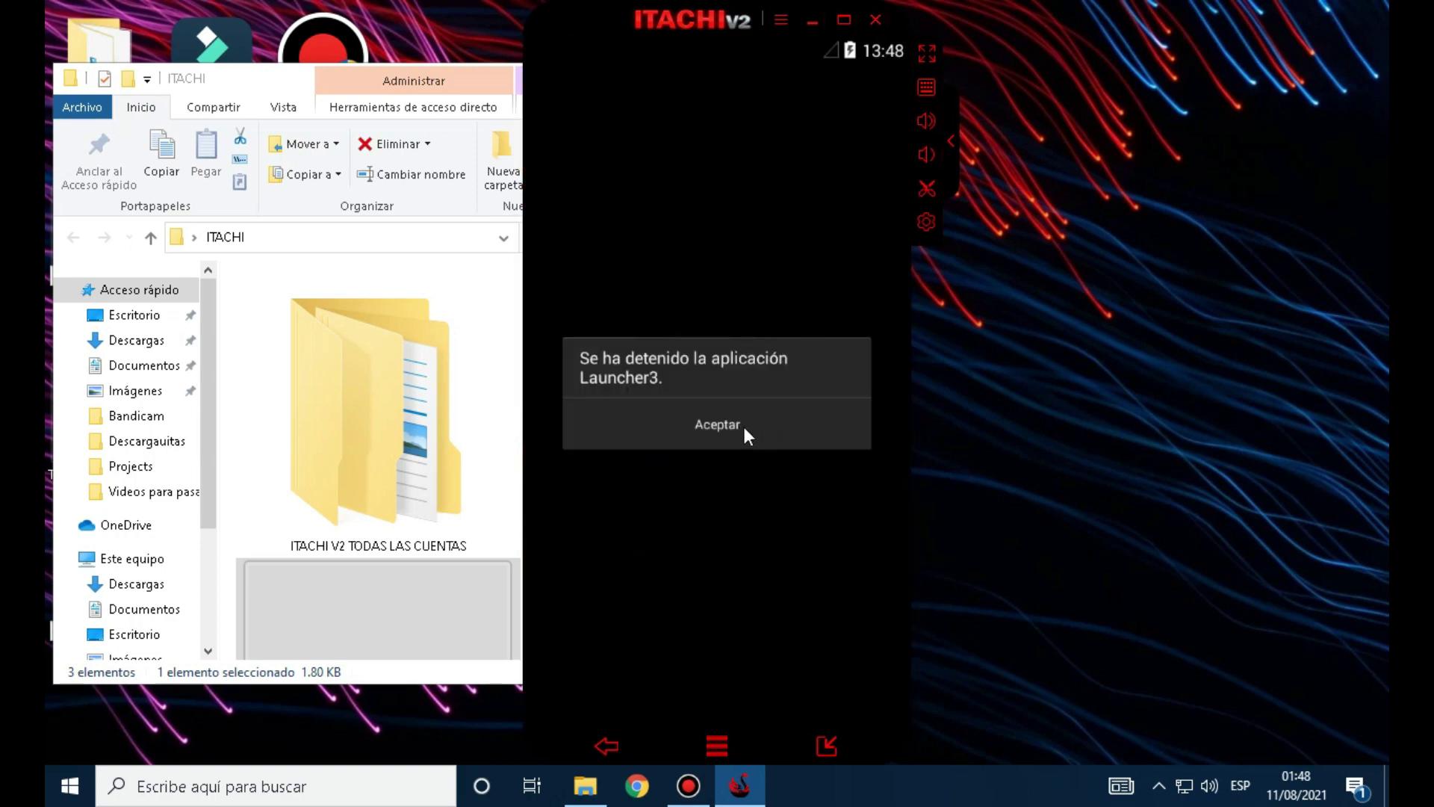
# - Dismiss the Launcher3 message in the ITACHI V2 emulator and minimize the ITACHI folder window behind it
pyautogui.click(743, 425)
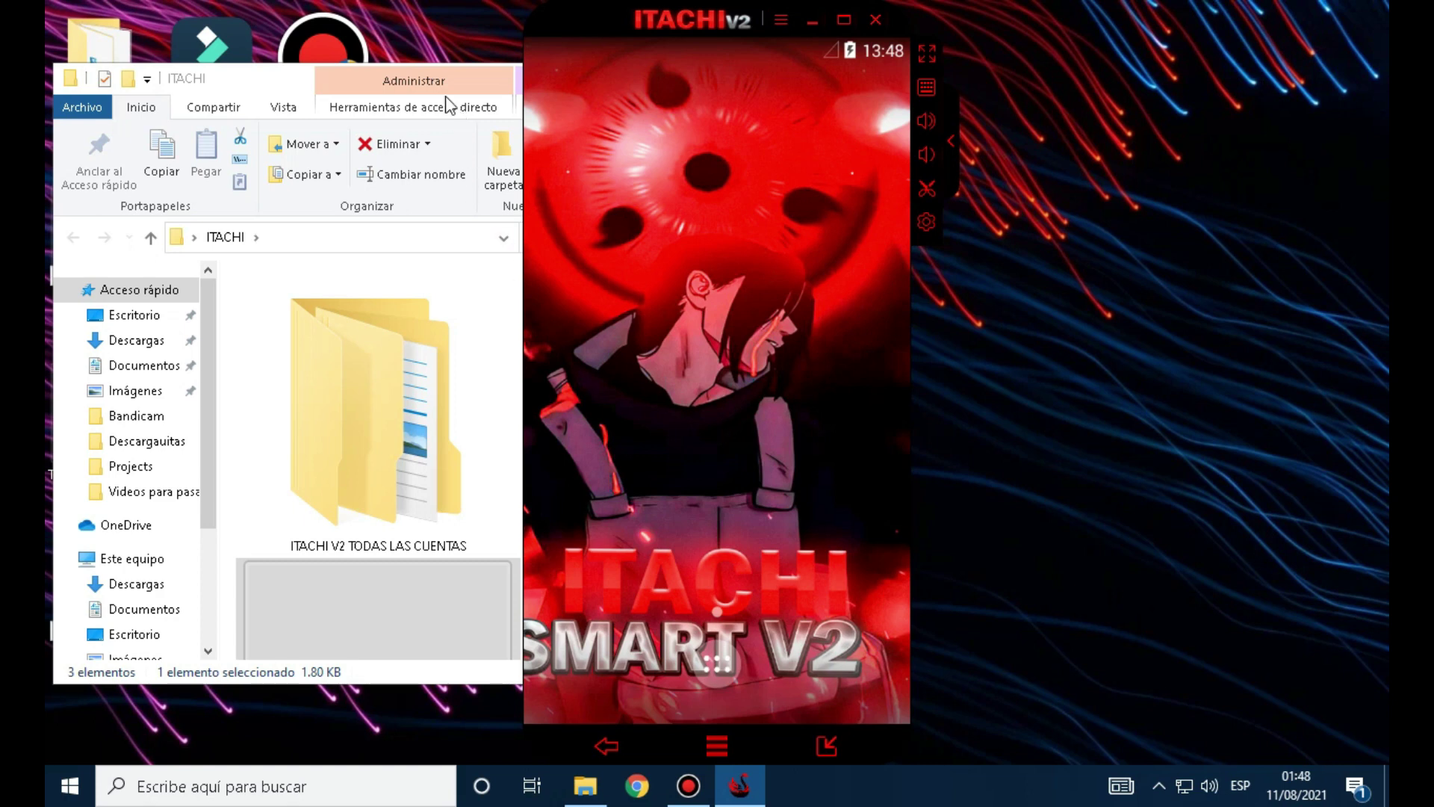
pyautogui.click(334, 89)
pyautogui.click(757, 79)
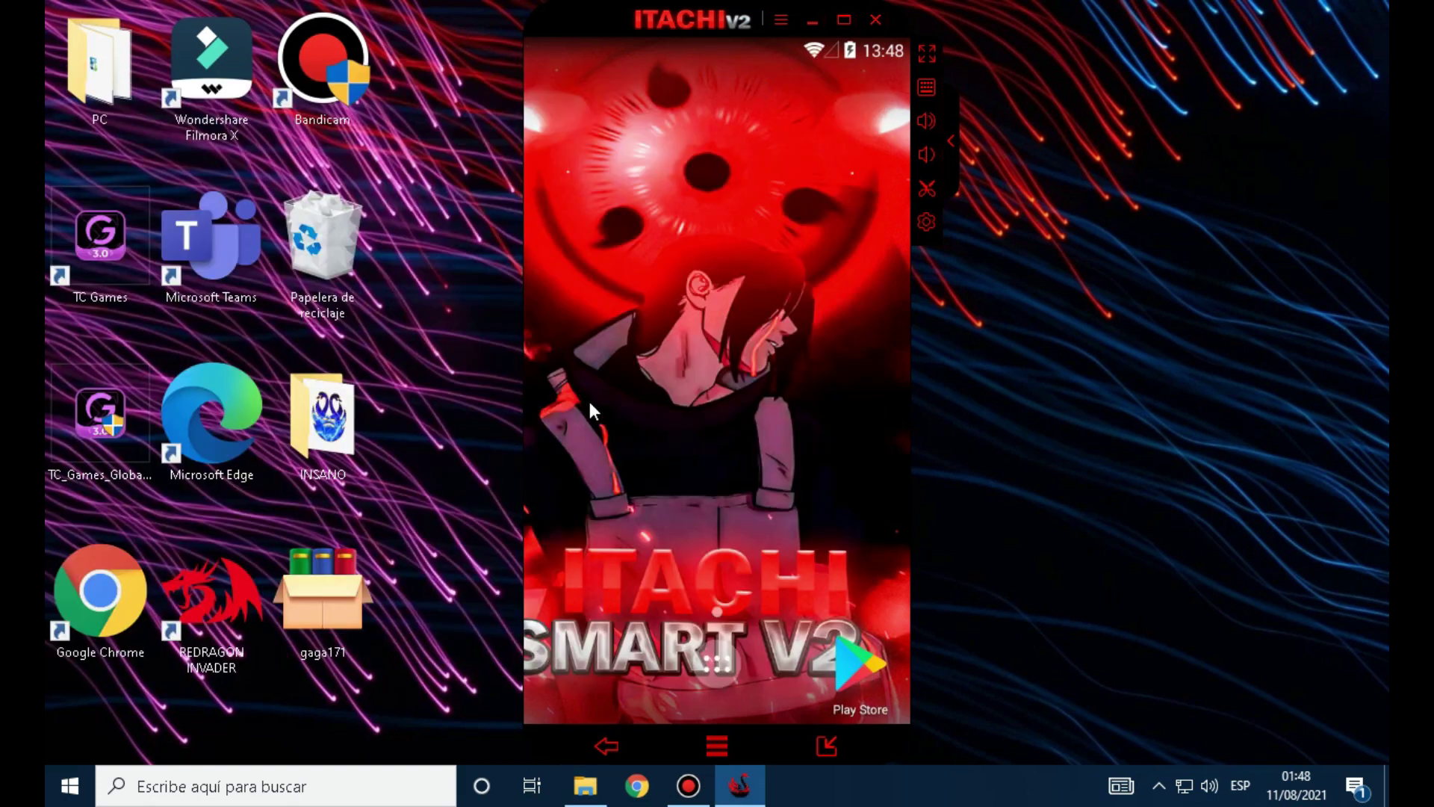
# - View the emulator's About information and close it
pyautogui.click(786, 23)
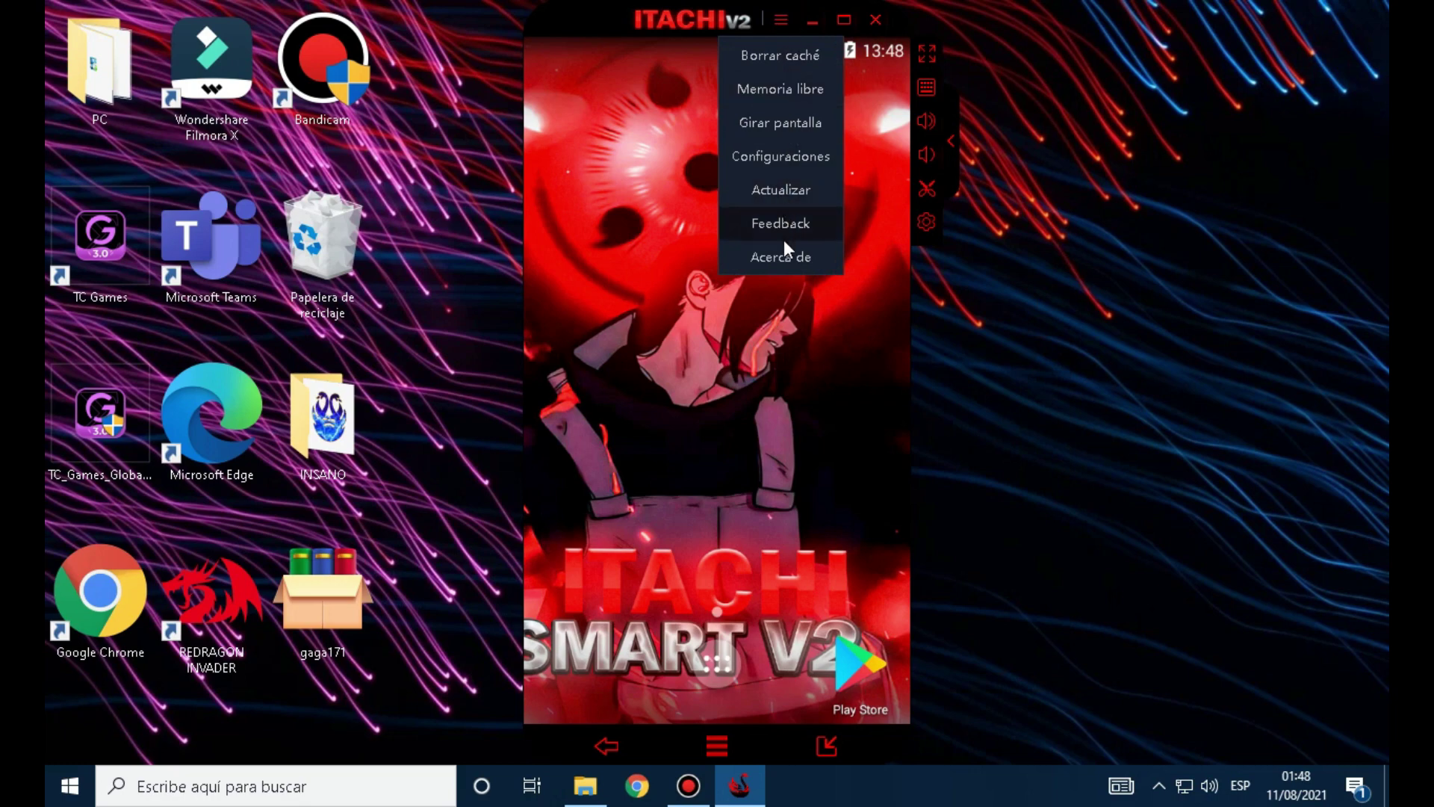
pyautogui.click(782, 249)
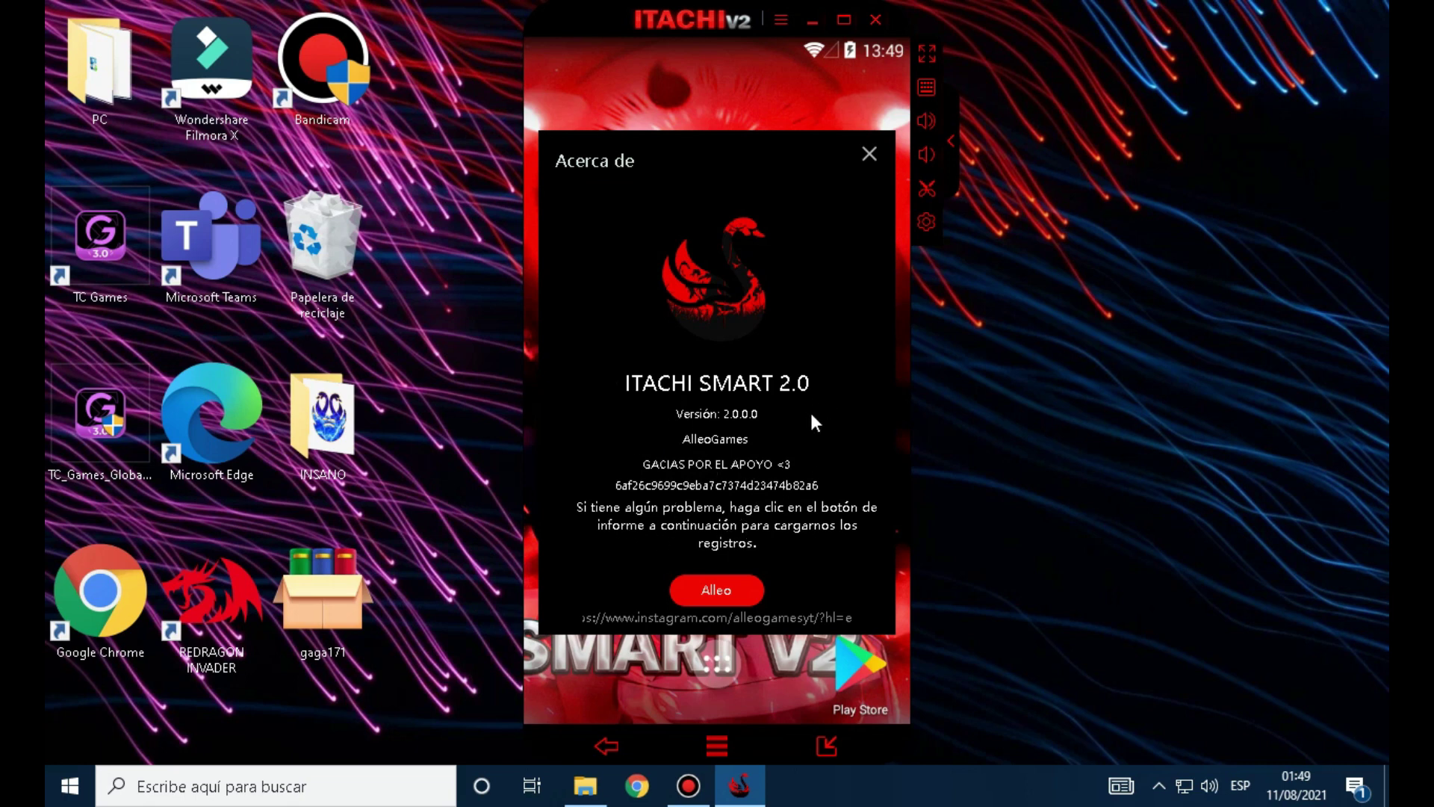
pyautogui.click(869, 154)
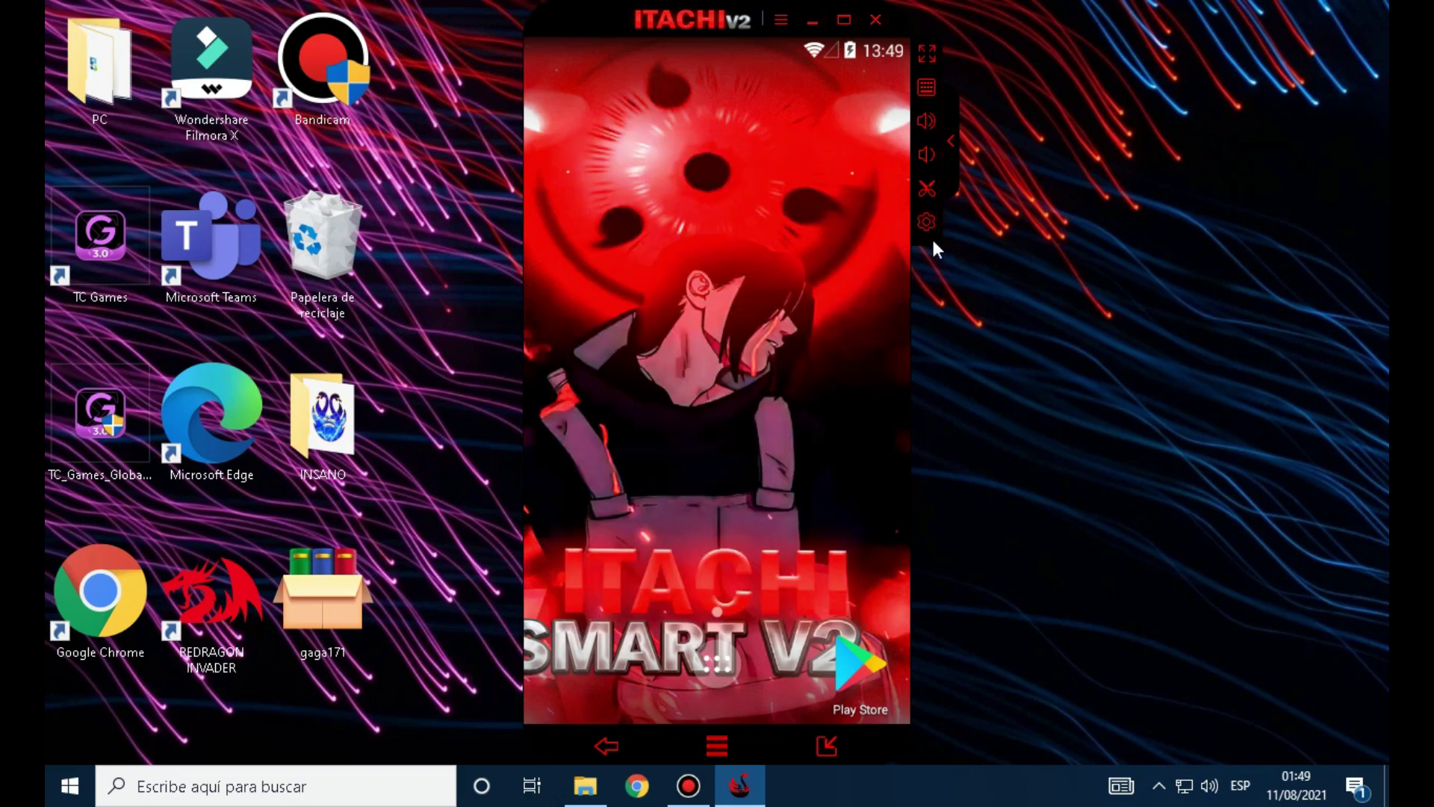
# - In the emulator's advanced settings, choose a custom resolution with width 900, height 600 and DPI 480
pyautogui.click(926, 222)
pyautogui.click(432, 210)
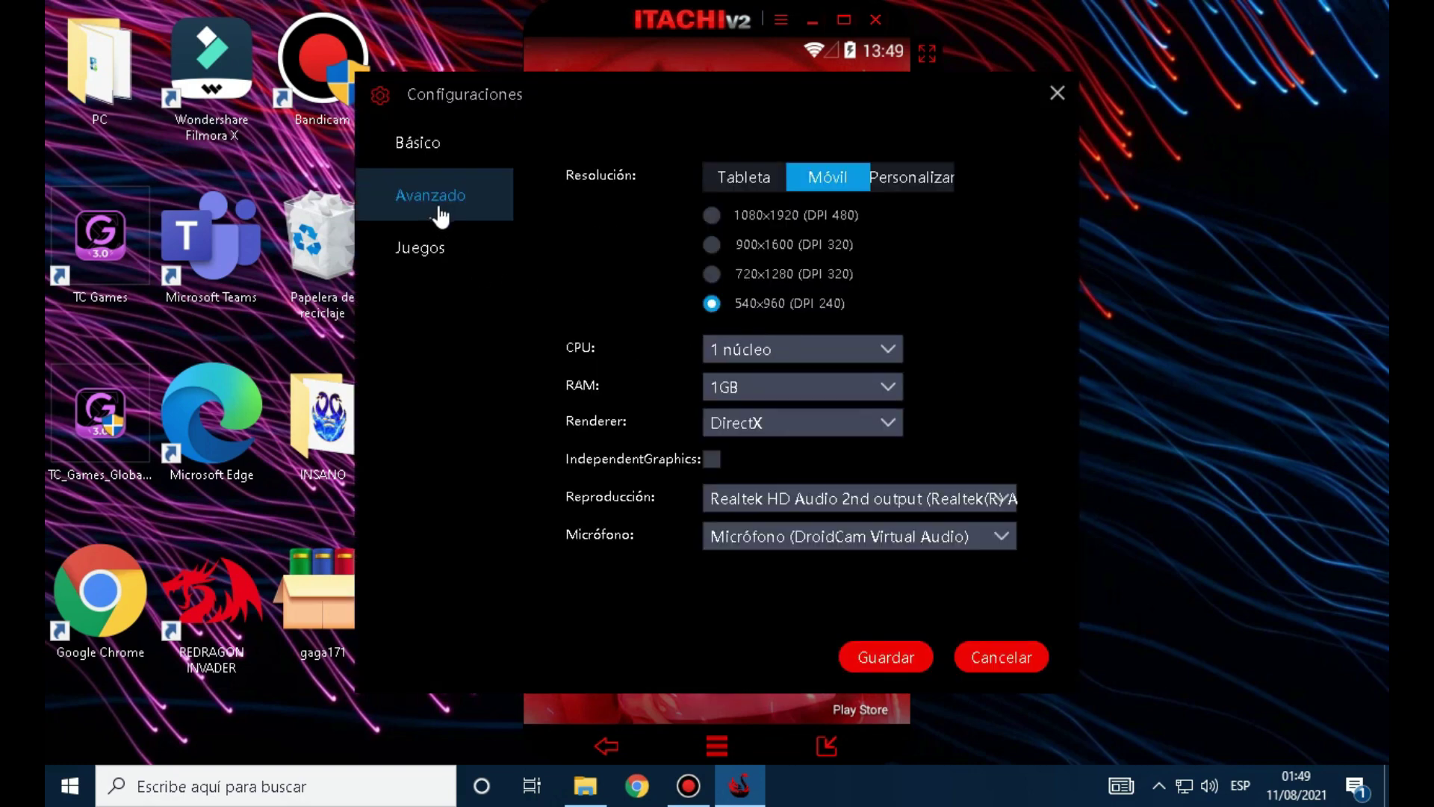
pyautogui.click(906, 186)
pyautogui.click(792, 222)
pyautogui.moveTo(792, 221); pyautogui.dragTo(625, 224)
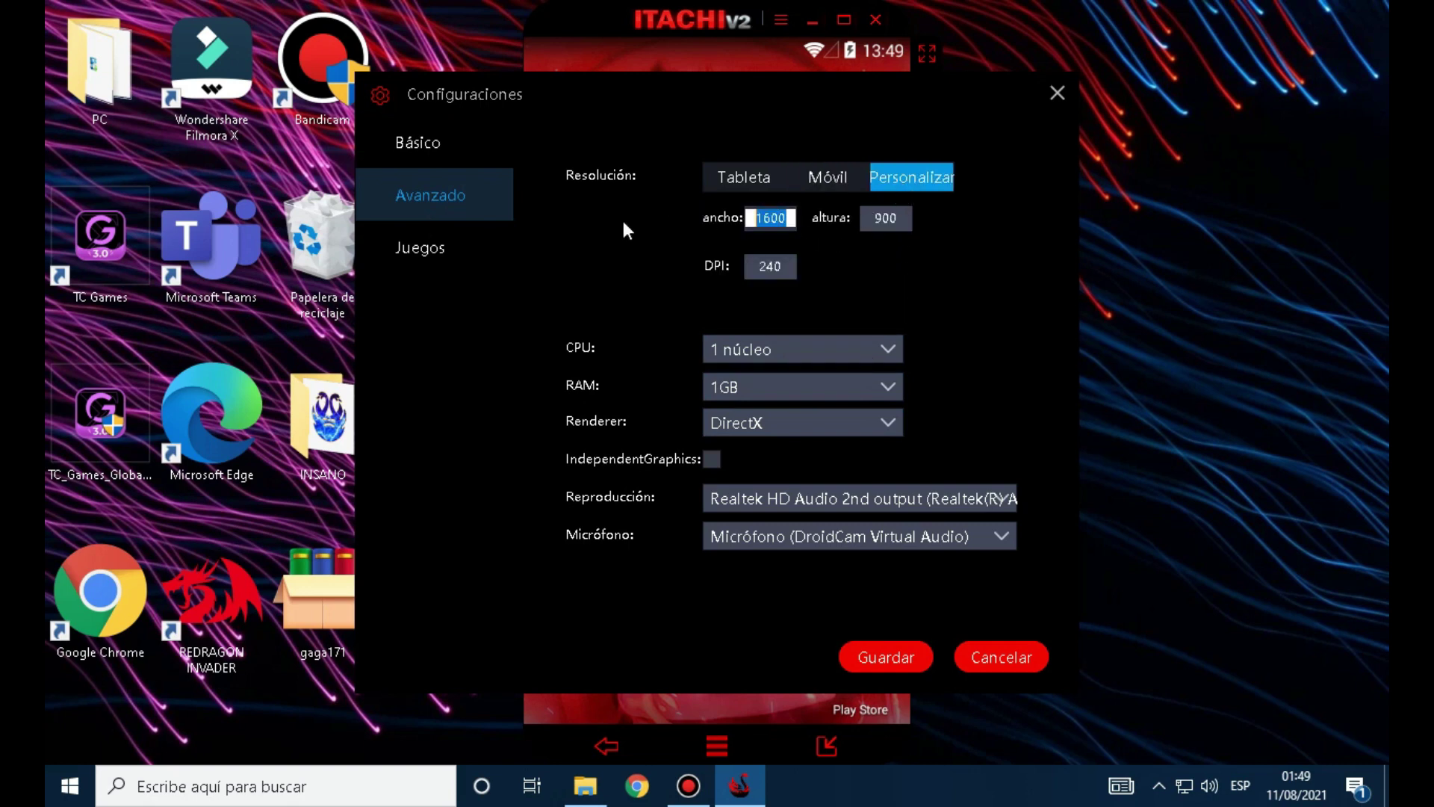
pyautogui.write('900')
pyautogui.press('Tab')
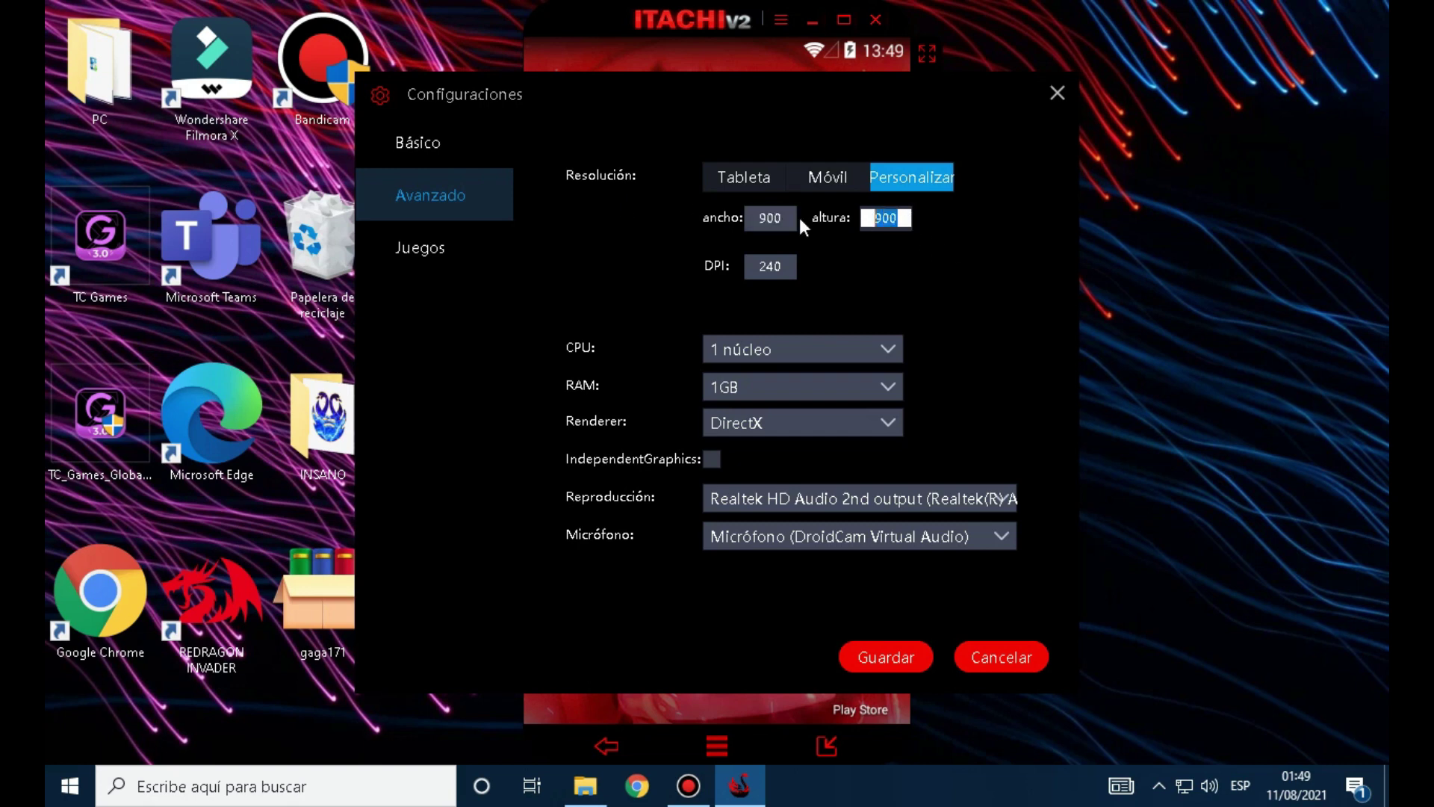
pyautogui.write('600')
pyautogui.press('Tab')
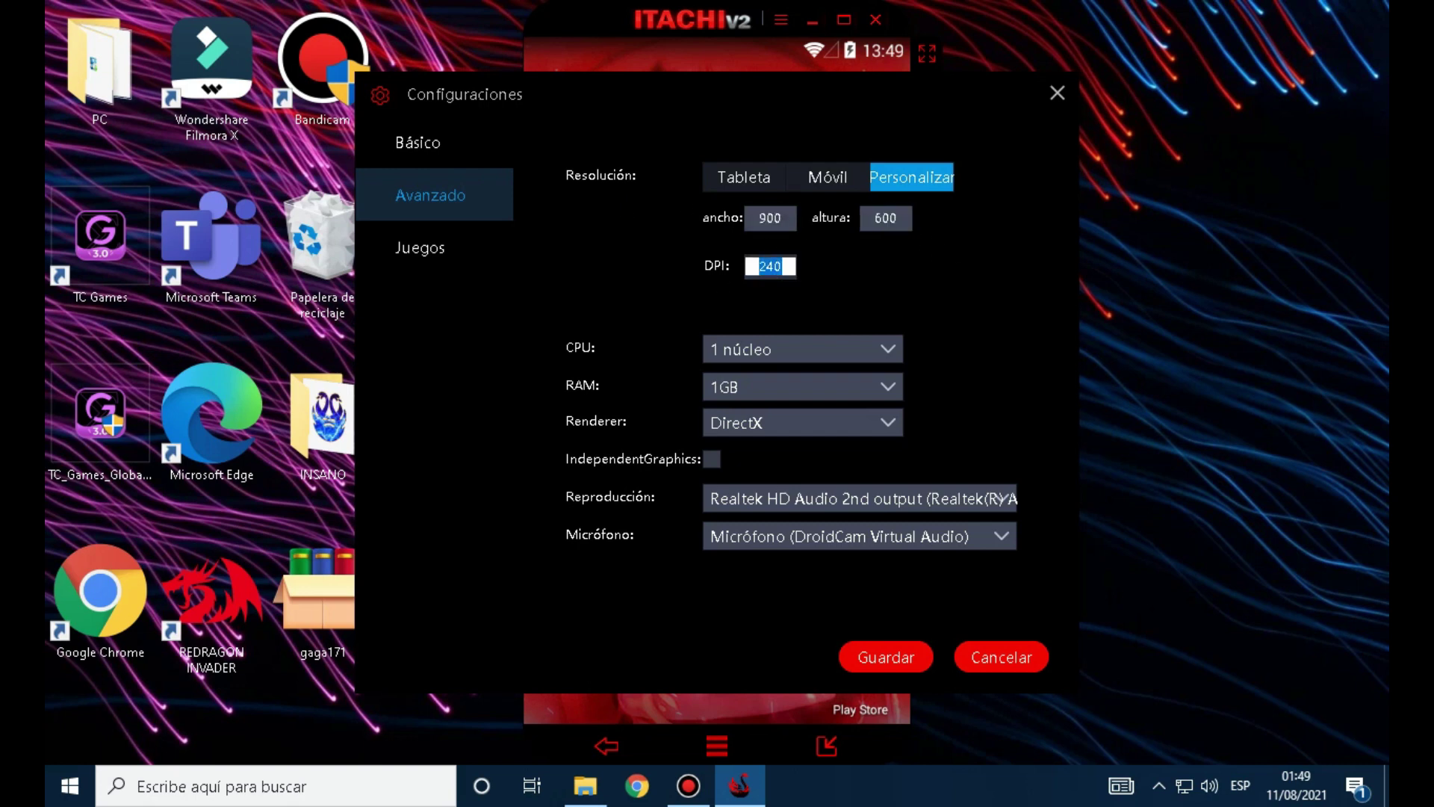
pyautogui.write('480')
pyautogui.click(847, 276)
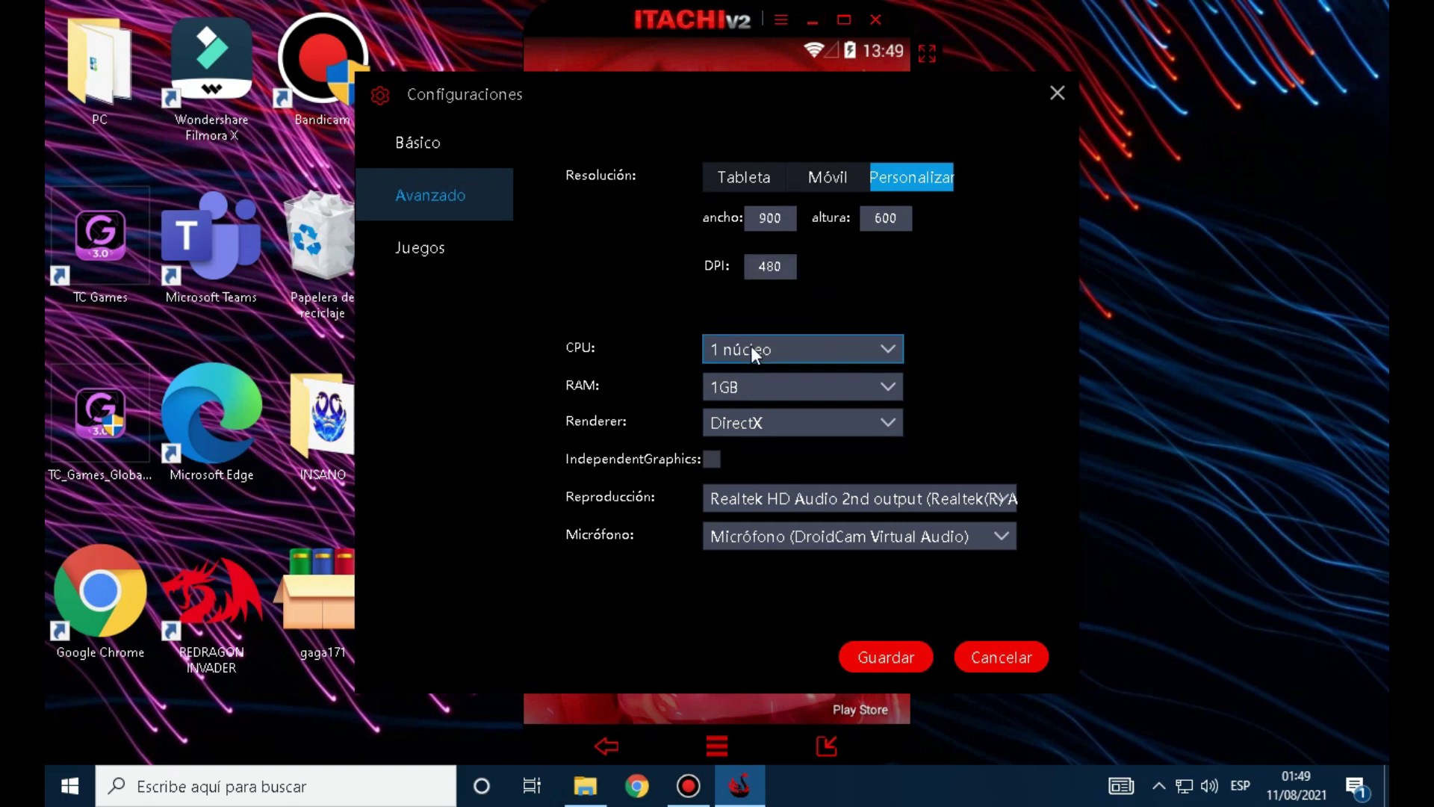
# - Set the CPU to 1 núcleo, the RAM to 1GB and the renderer to DirectX, with IndependentGraphics off
pyautogui.click(889, 354)
pyautogui.click(755, 405)
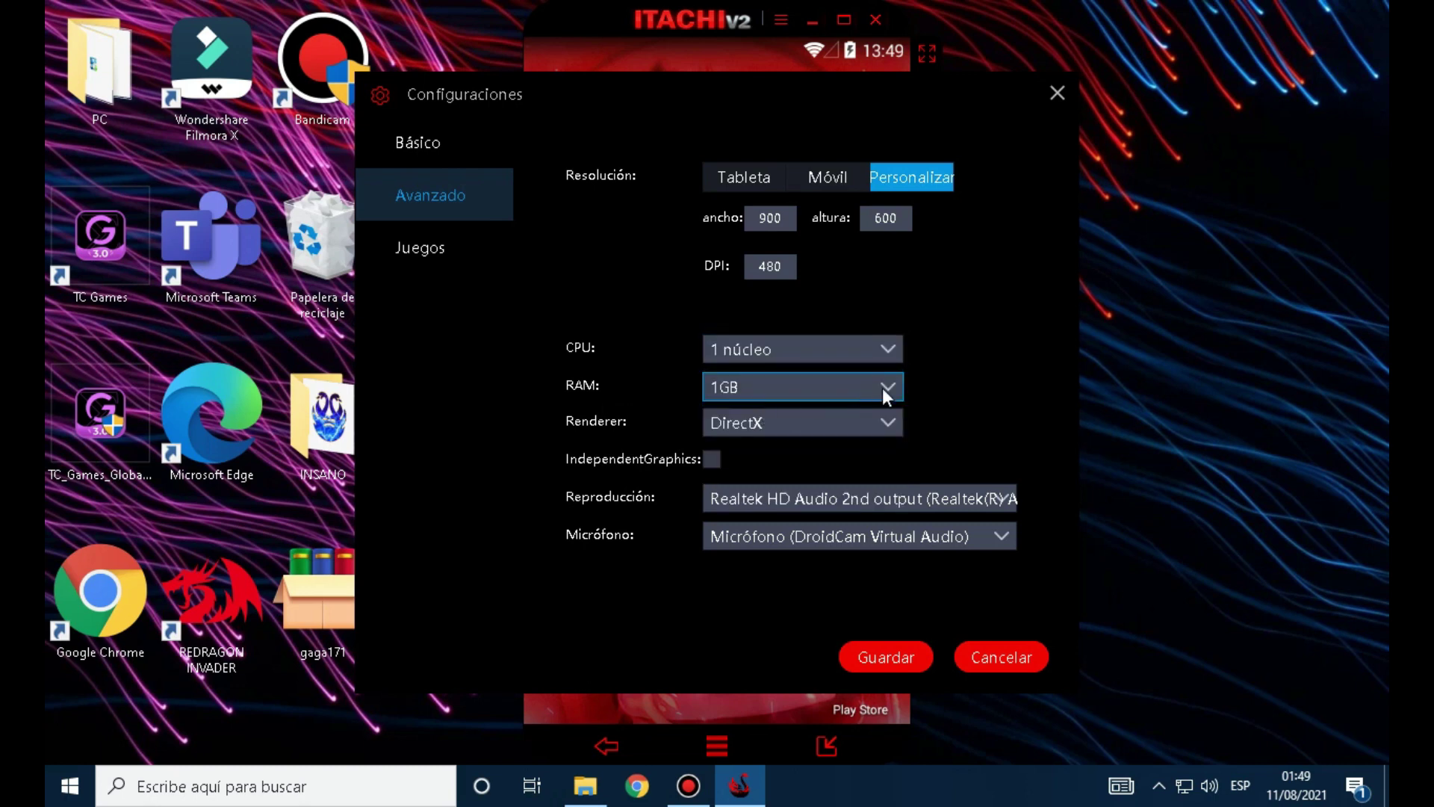
pyautogui.click(884, 390)
pyautogui.click(729, 532)
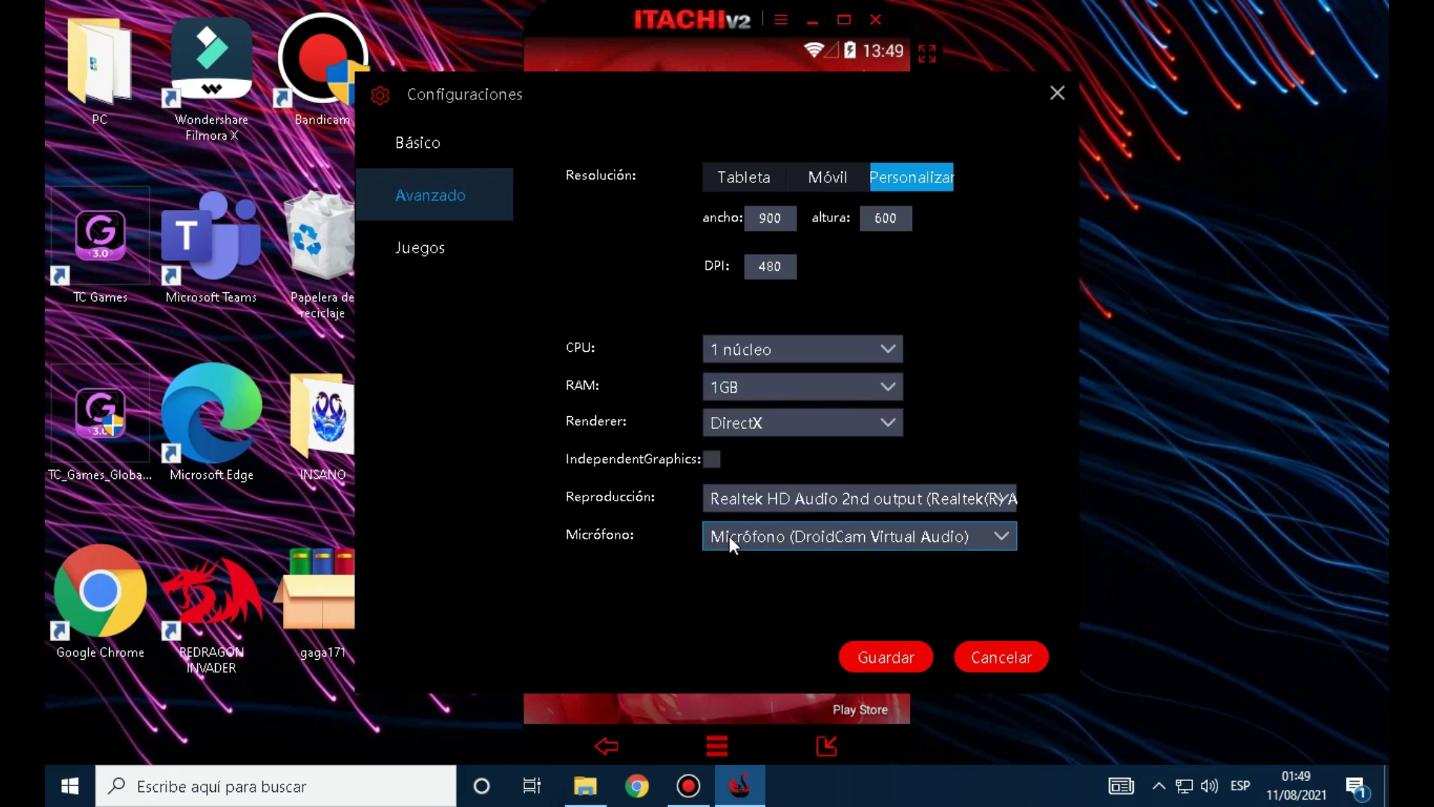
pyautogui.click(888, 423)
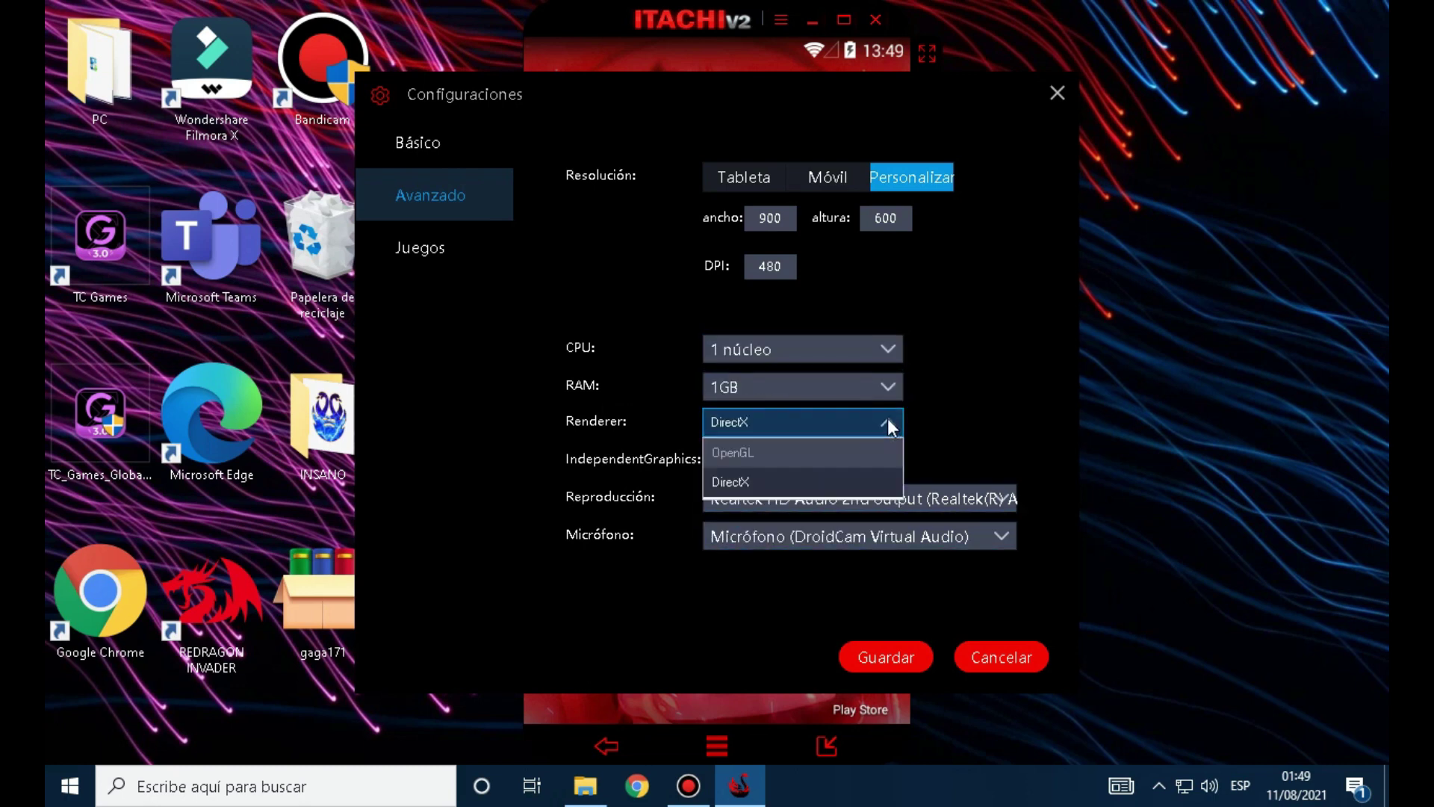
pyautogui.click(750, 481)
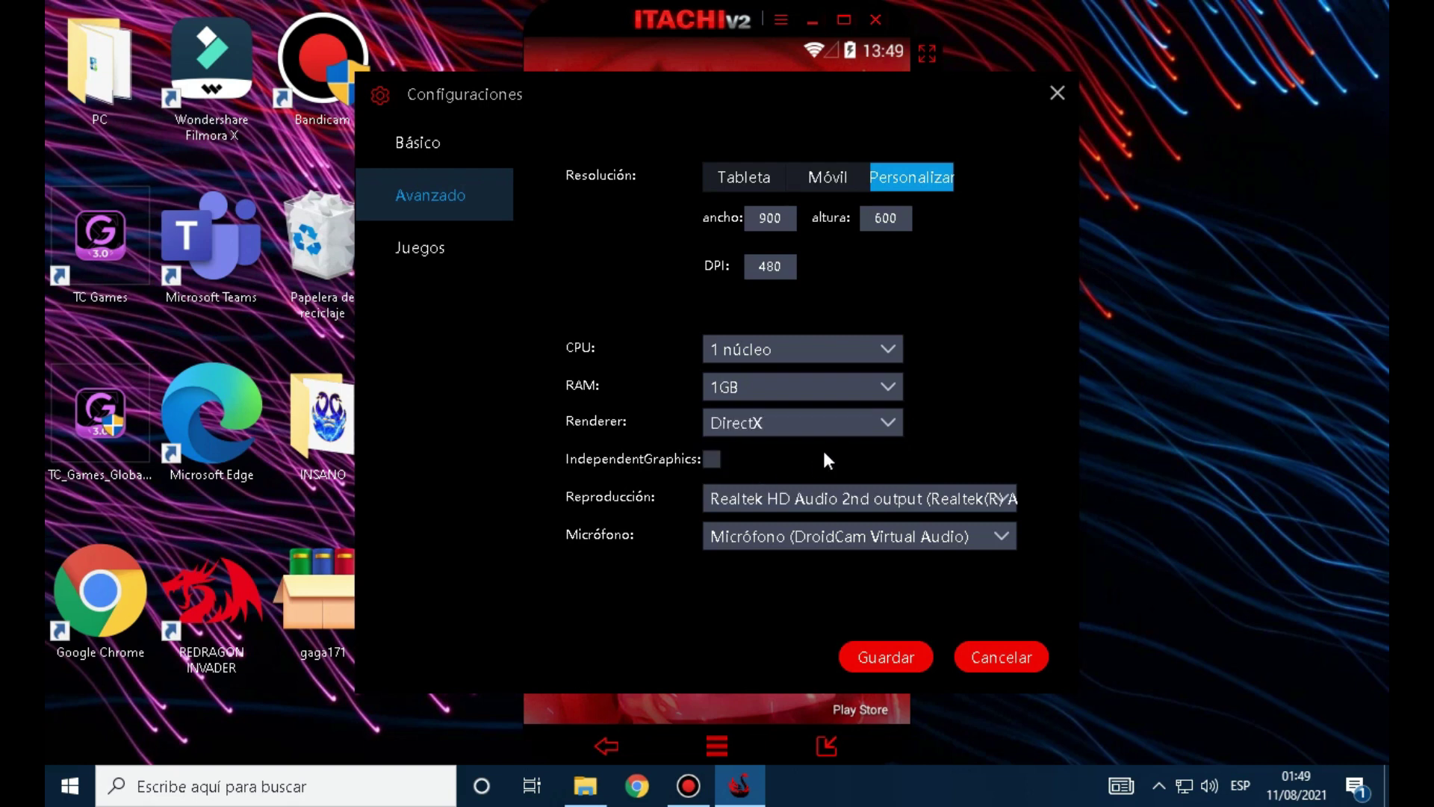
pyautogui.click(714, 463)
pyautogui.click(713, 463)
# - Check the PUBG MOBILE game settings, save the configuration and restart the emulator
pyautogui.click(426, 260)
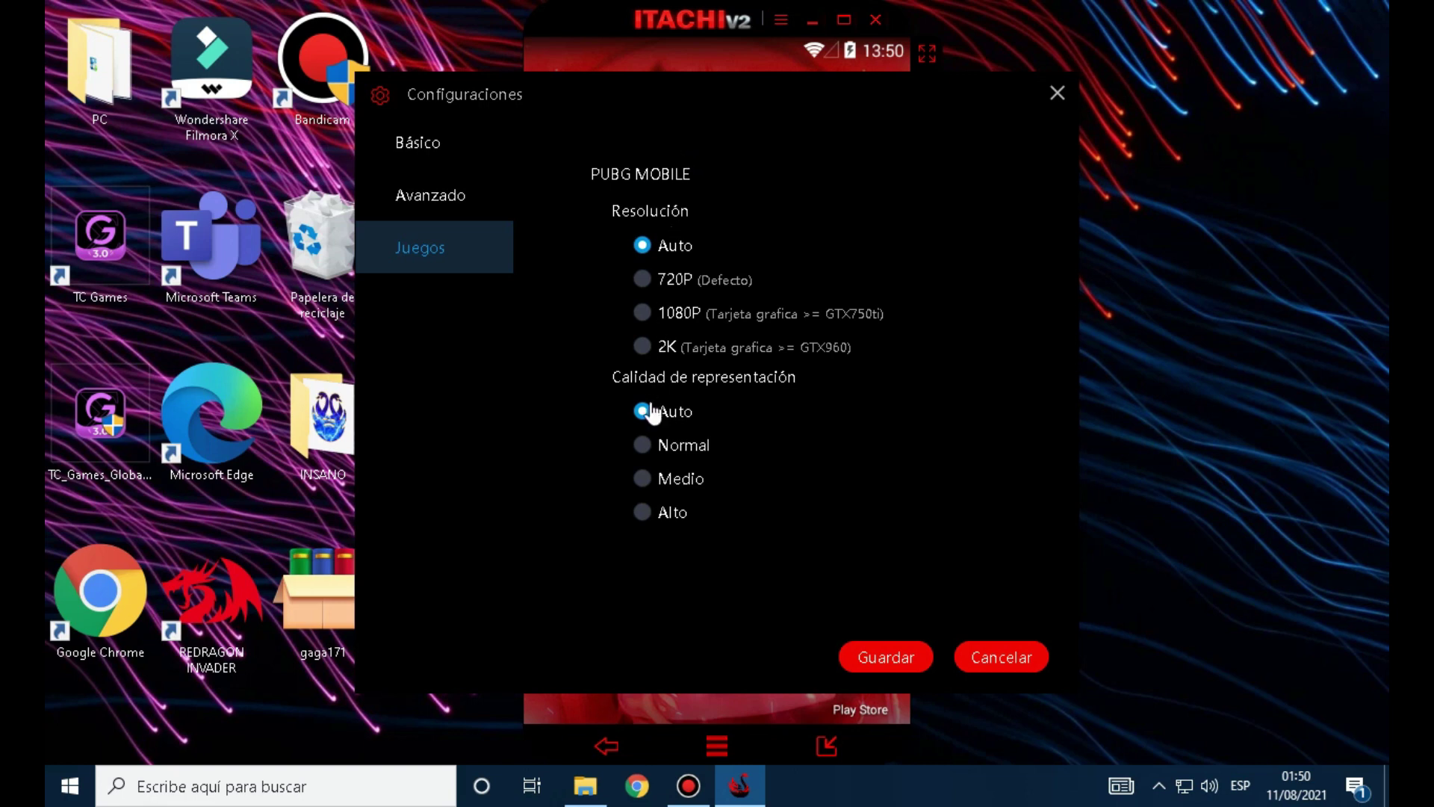
pyautogui.click(881, 656)
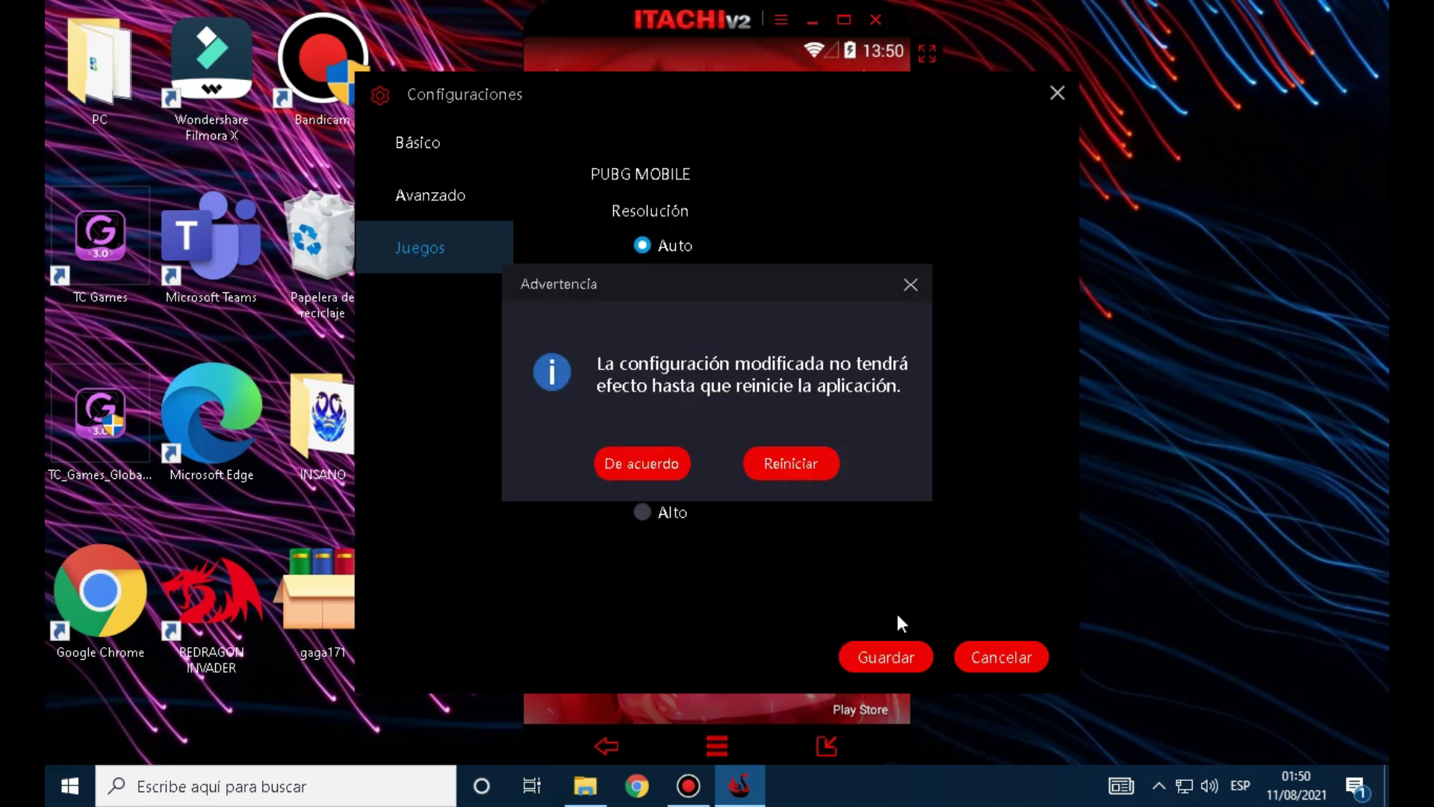
pyautogui.click(807, 466)
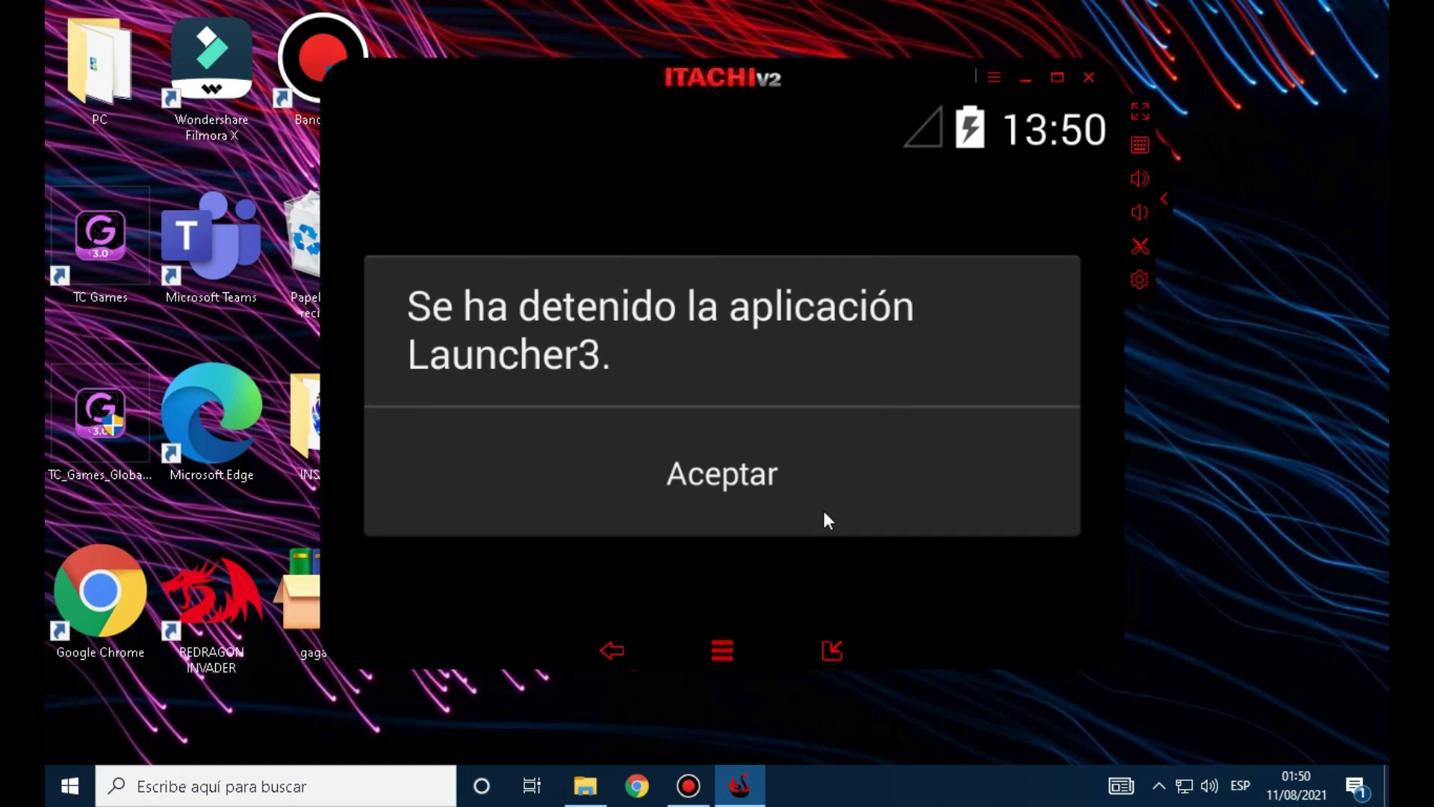
# - Dismiss the Launcher3 message, launch Free Fire from the emulator's app list and view its additional login options
pyautogui.click(824, 512)
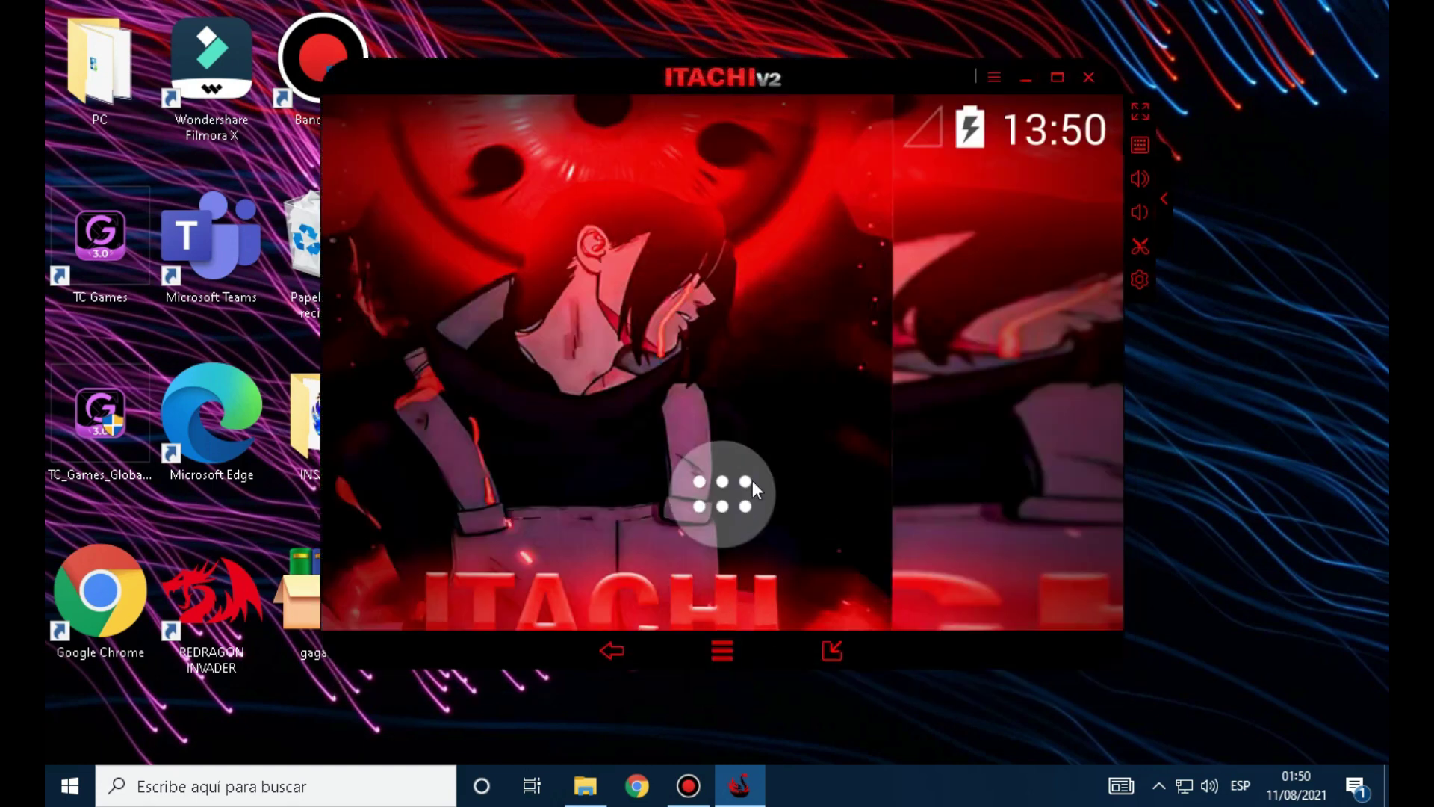
pyautogui.click(710, 504)
pyautogui.click(864, 387)
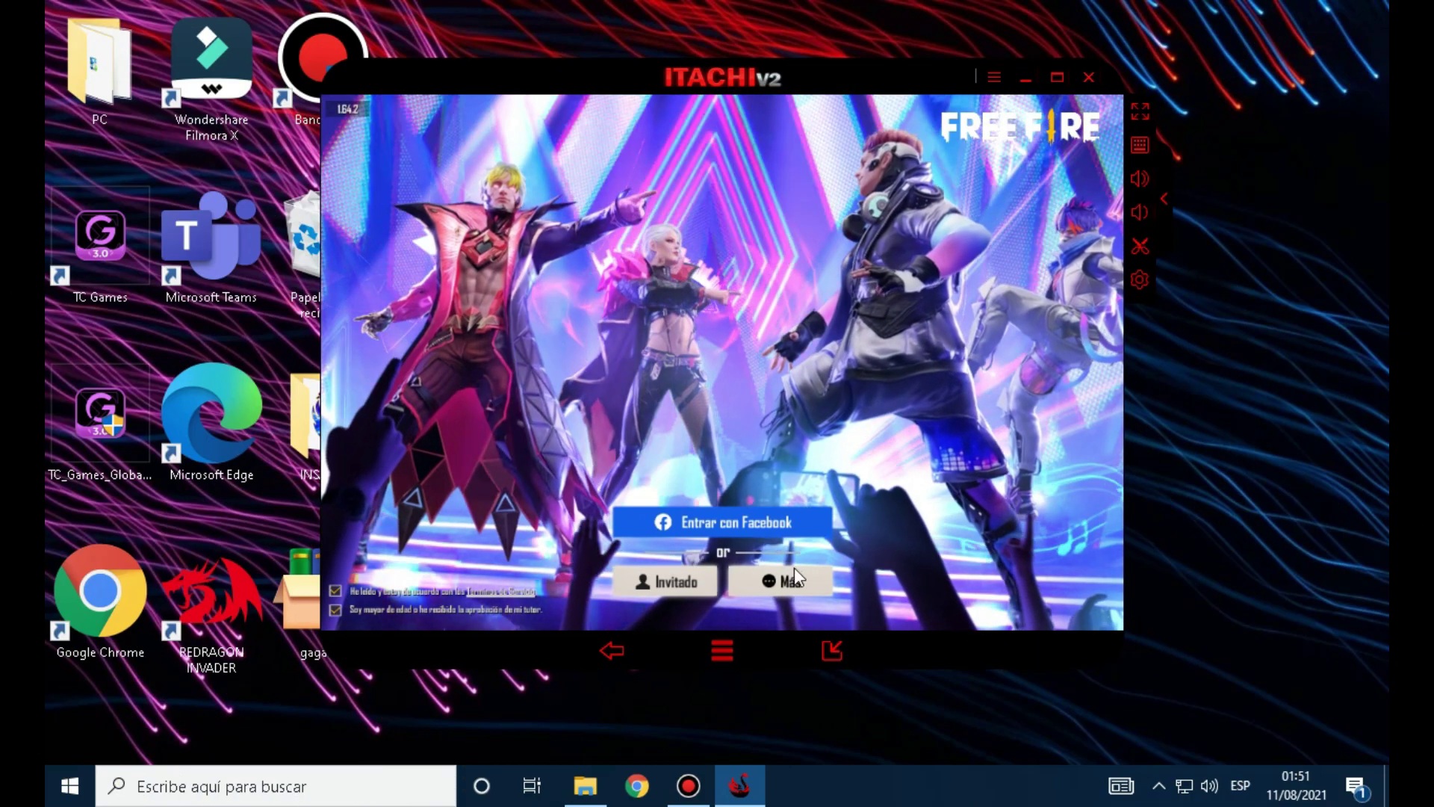
pyautogui.click(795, 575)
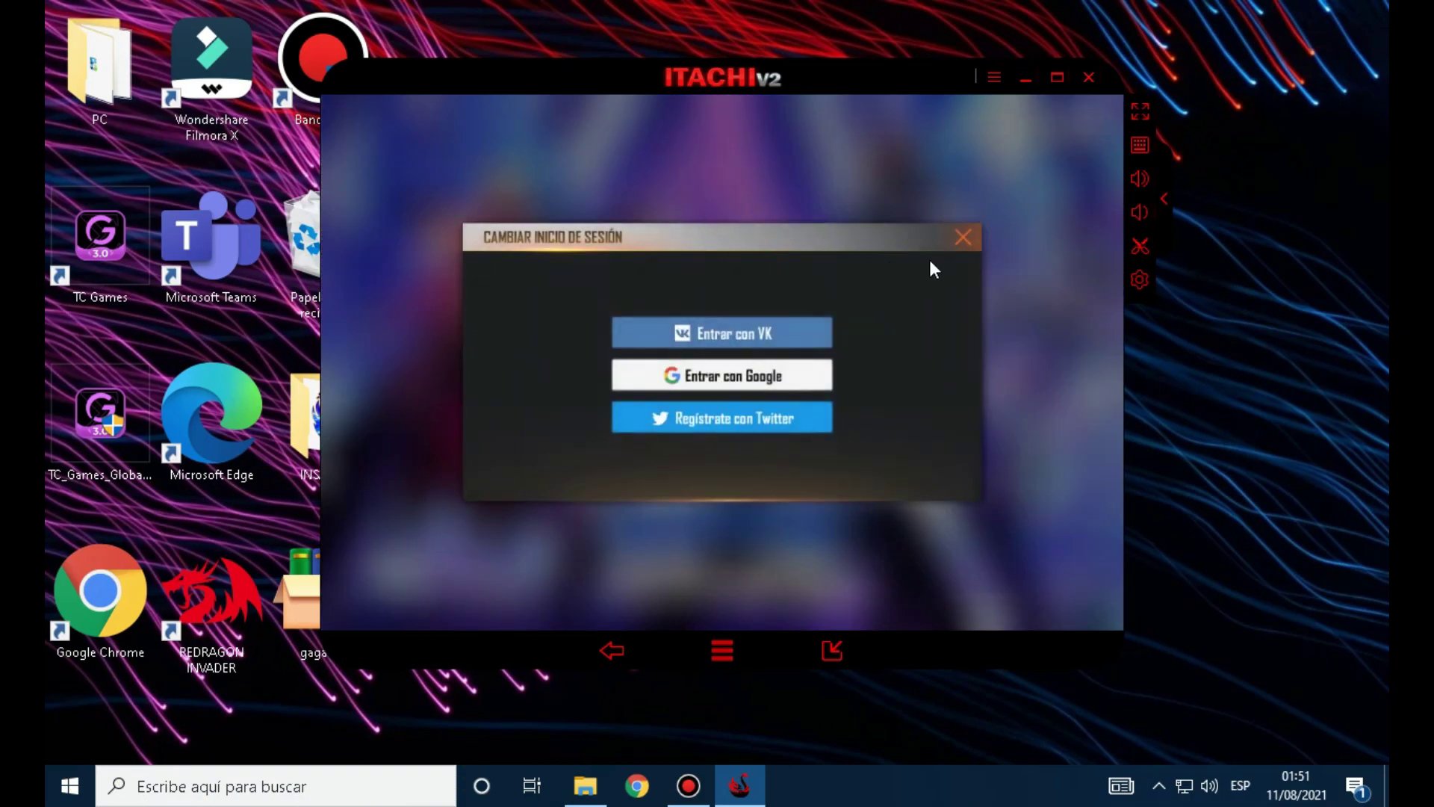
pyautogui.click(963, 238)
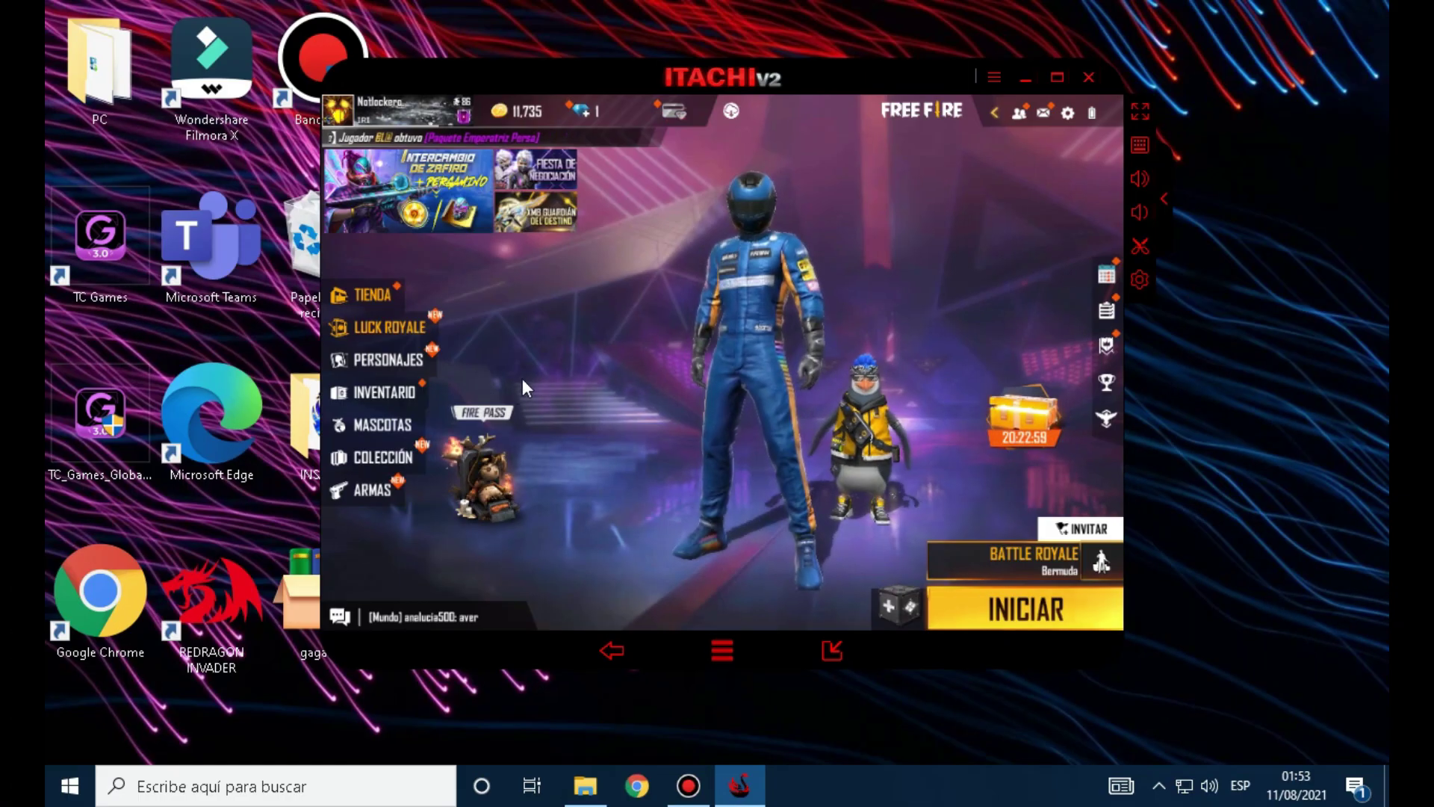
# - Play an emote with the Free Fire lobby character and view the download center's expansion packs
pyautogui.click(777, 305)
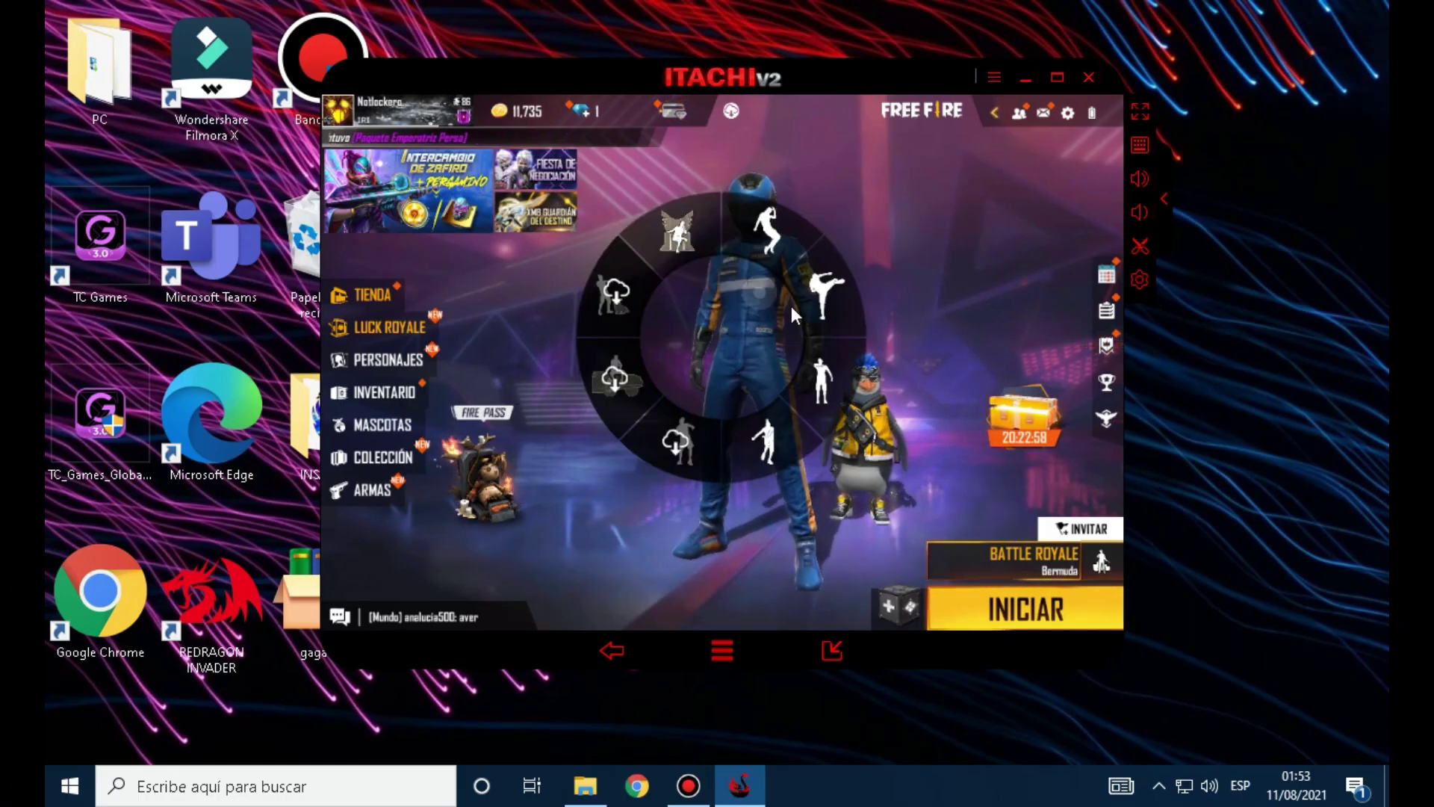
pyautogui.click(801, 281)
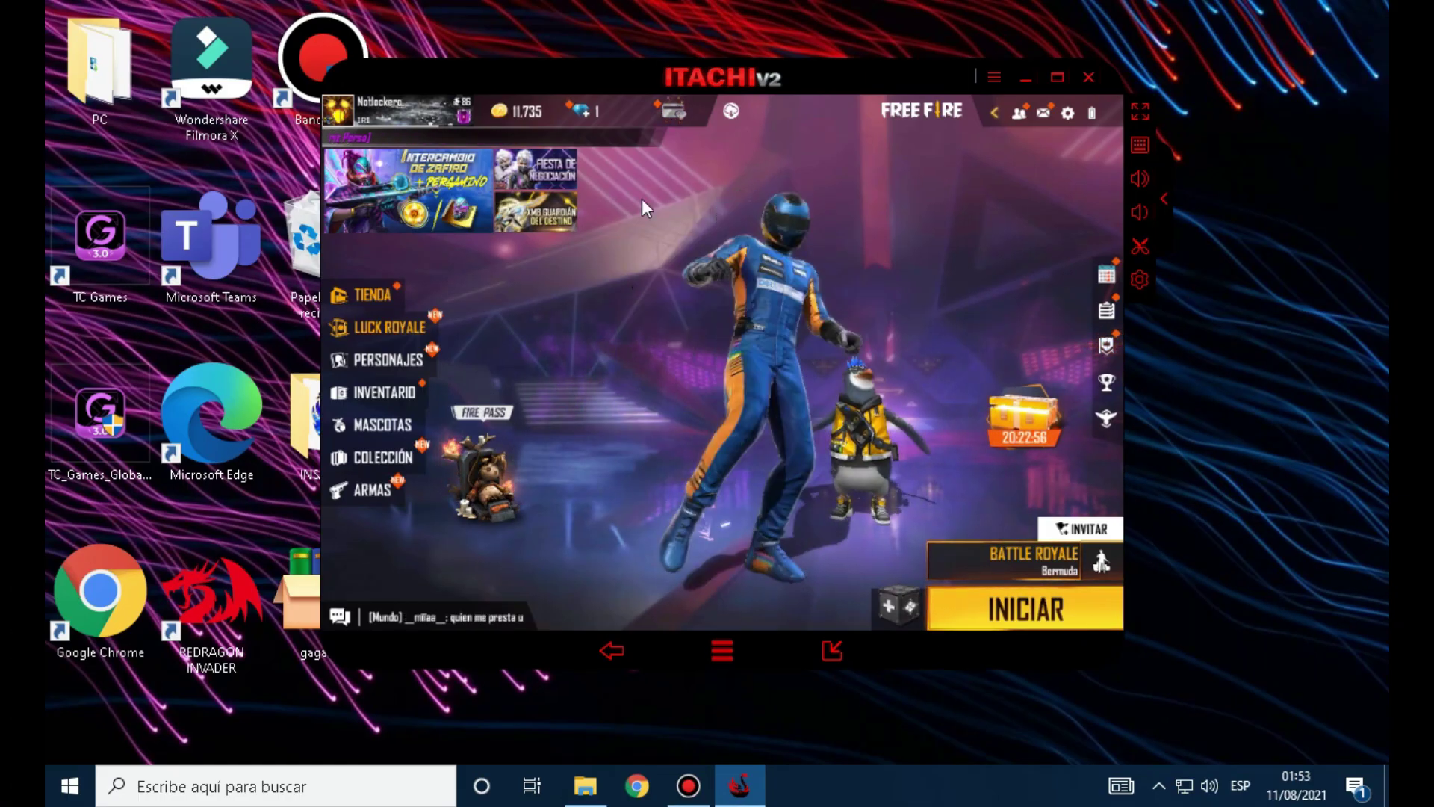
pyautogui.click(729, 110)
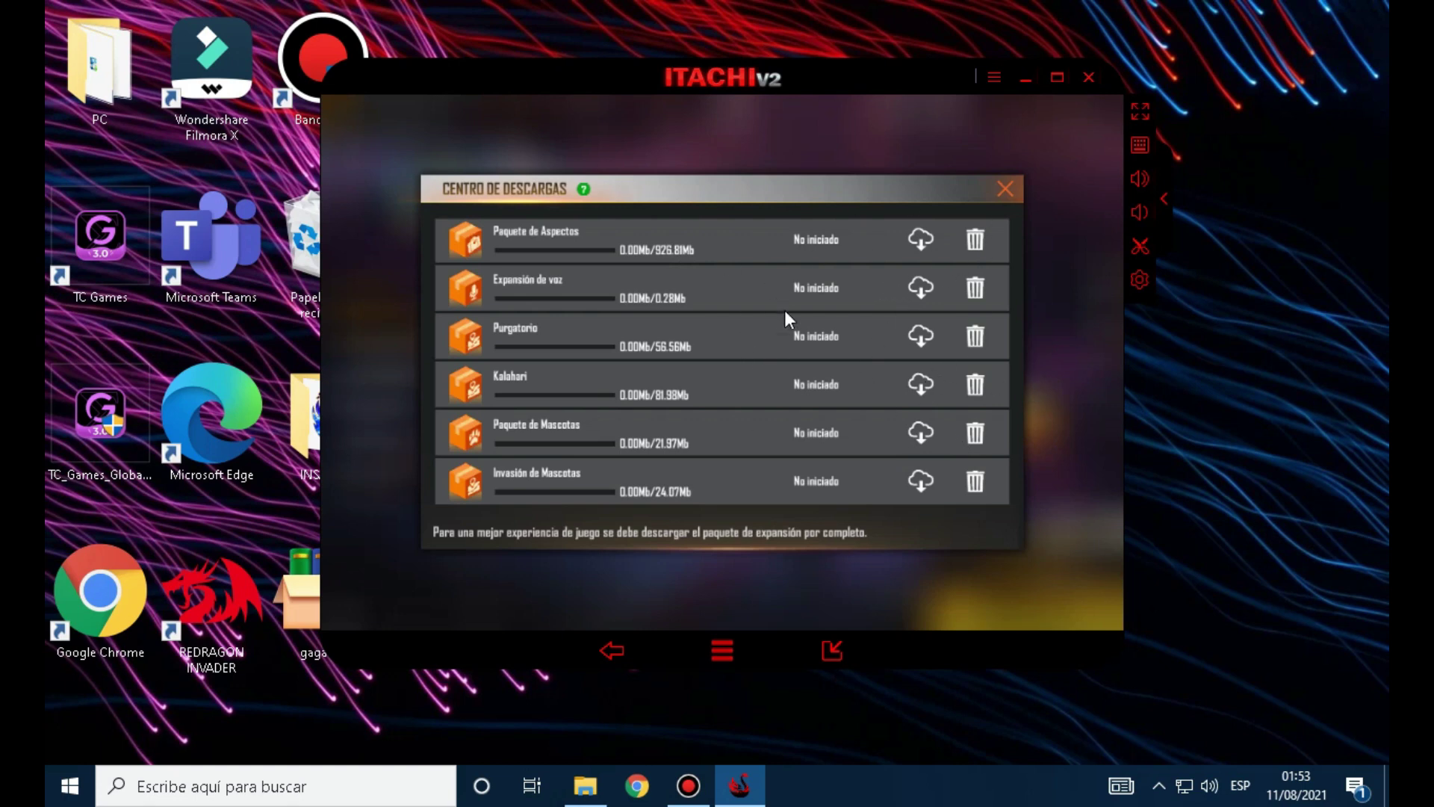
pyautogui.click(993, 186)
# - Browse the mask and face-paint items in the inventory and equip the McLaren racing overalls
pyautogui.click(377, 392)
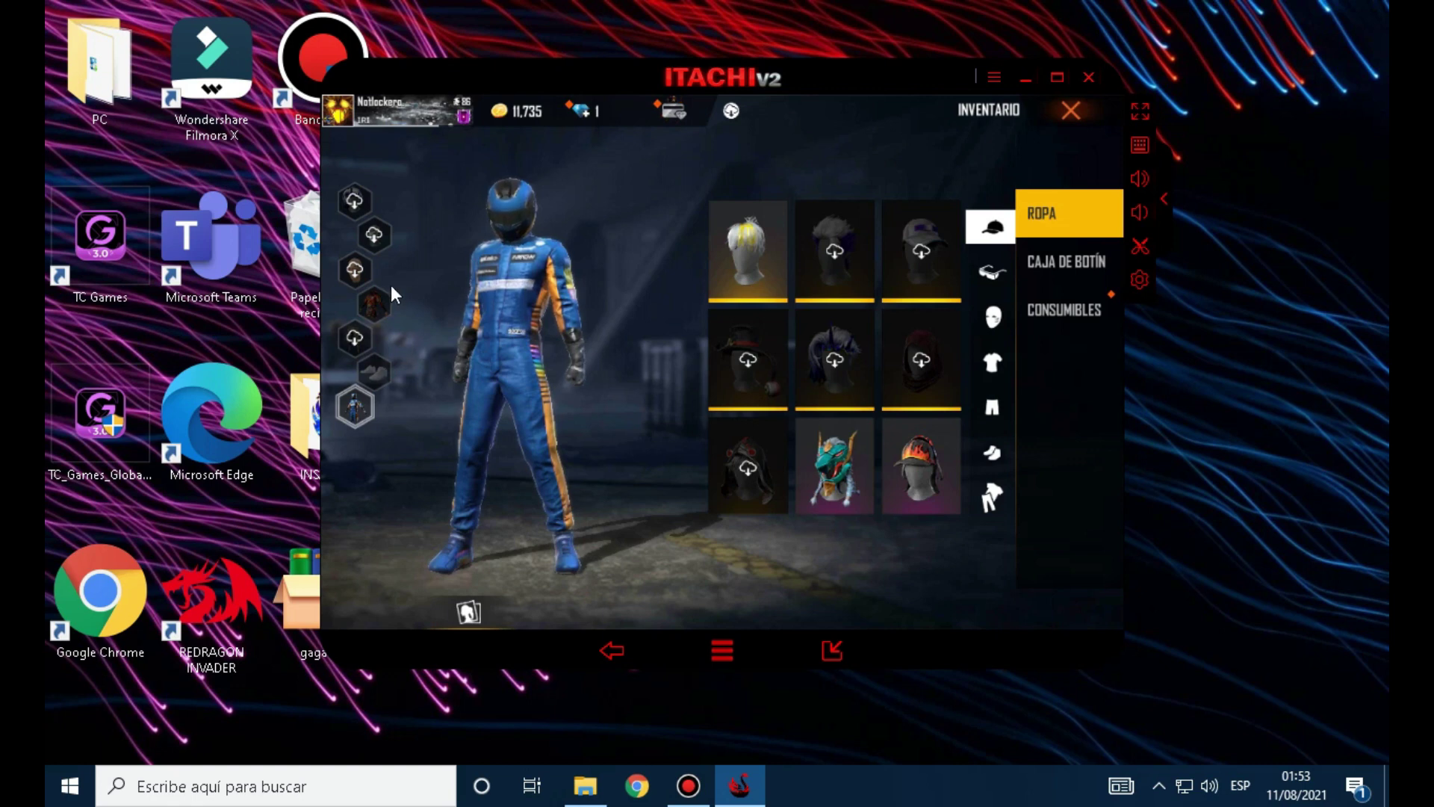
pyautogui.click(372, 235)
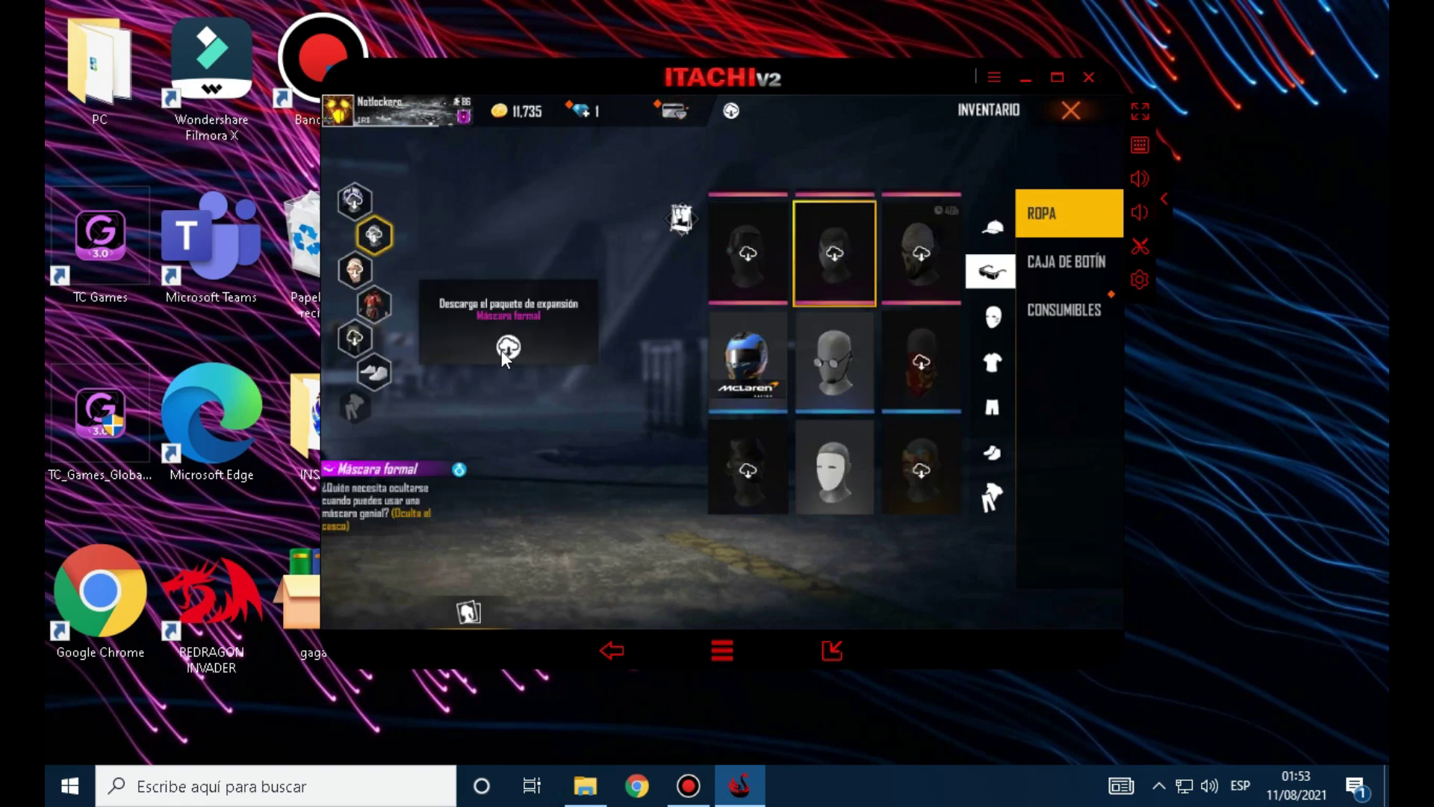
pyautogui.click(360, 277)
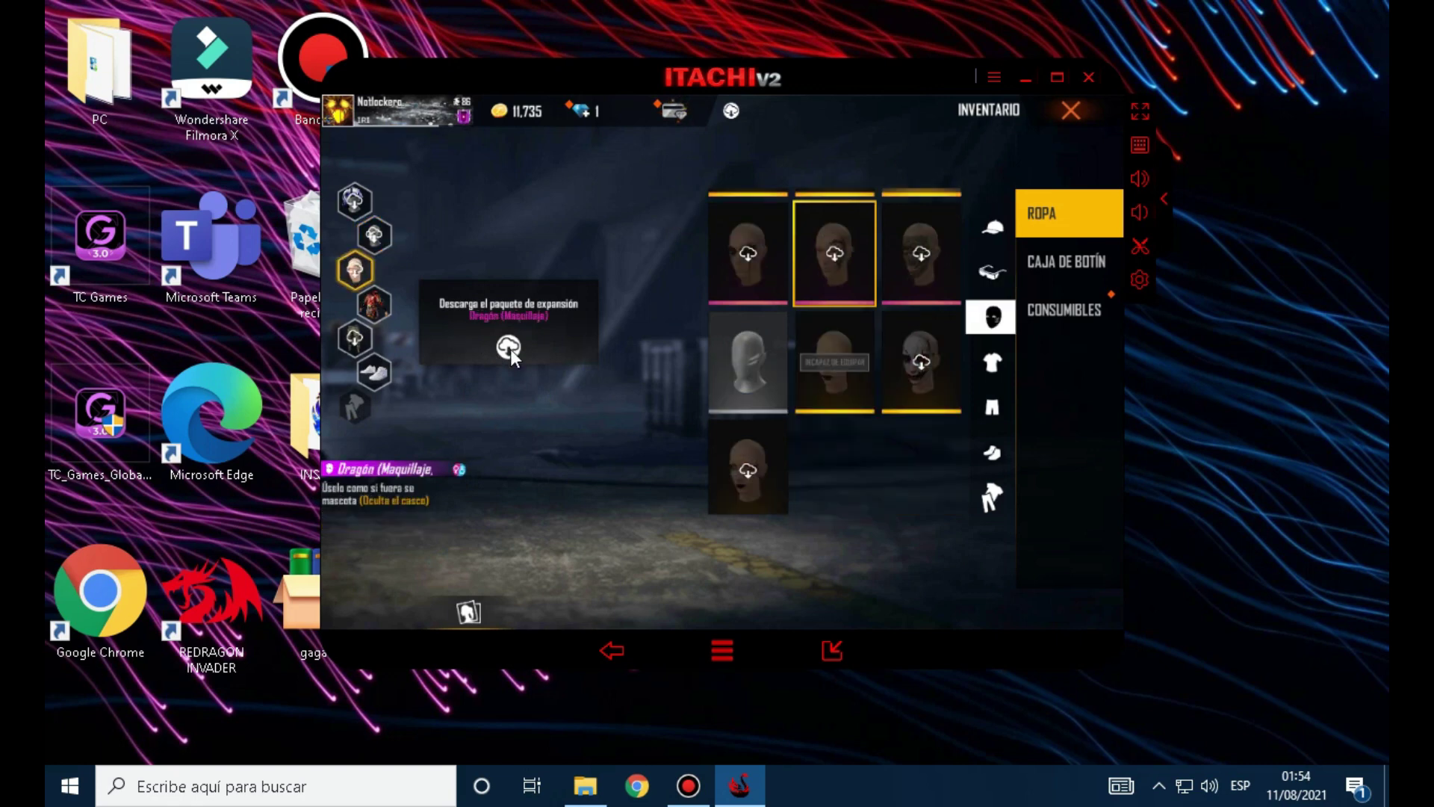
pyautogui.click(1000, 505)
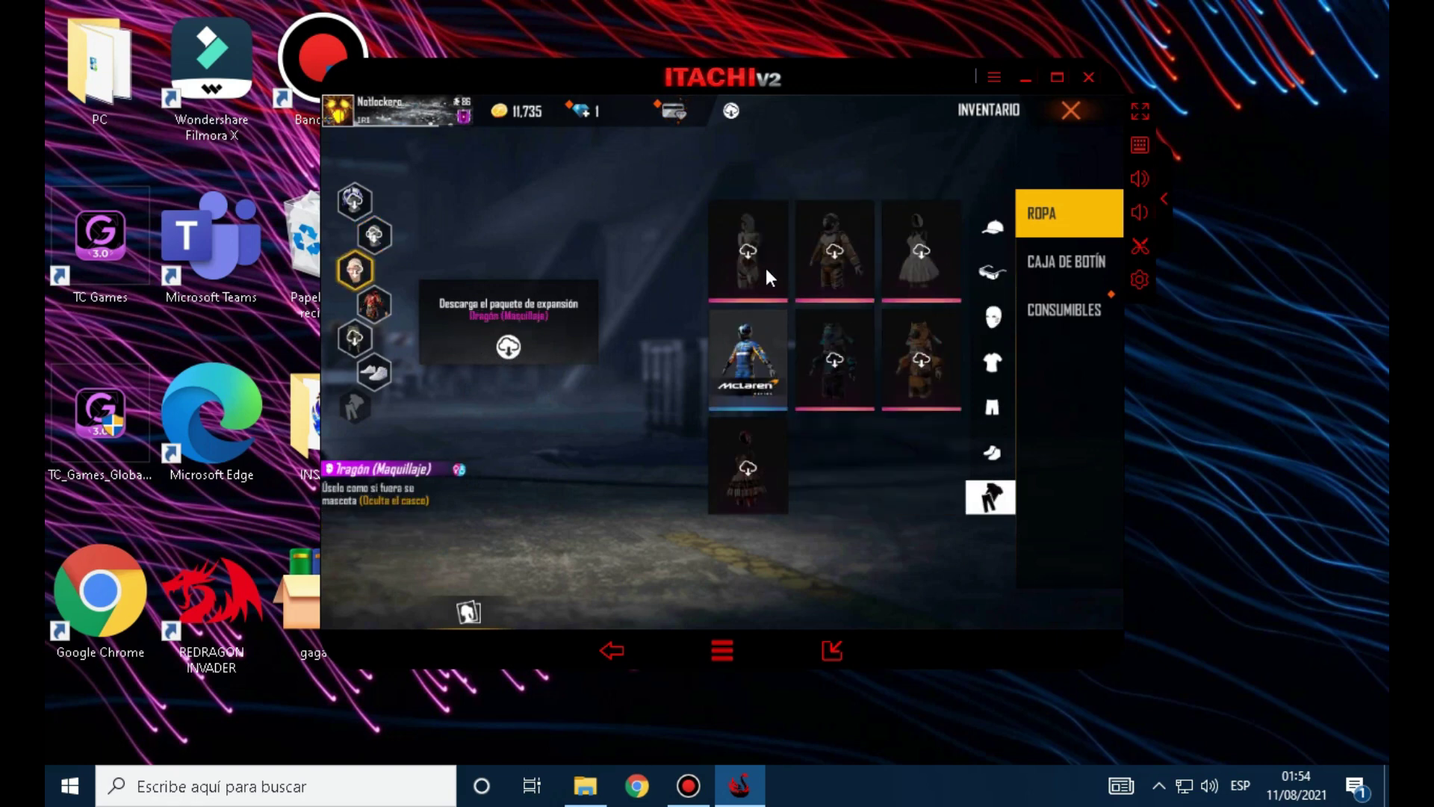
pyautogui.click(741, 352)
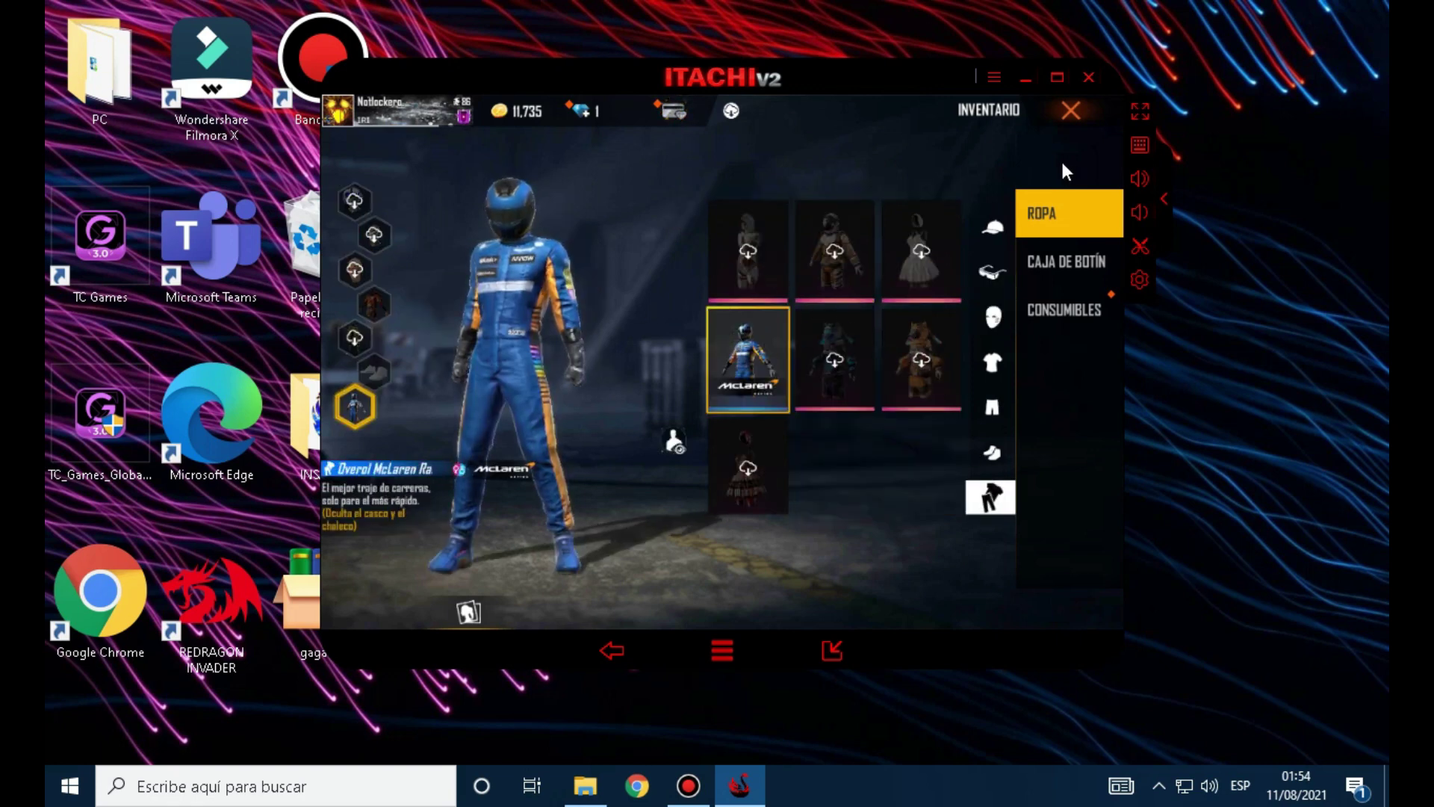
# - Open the Caja Animal loot boxes, accept the rewards and return to the lobby
pyautogui.click(1046, 267)
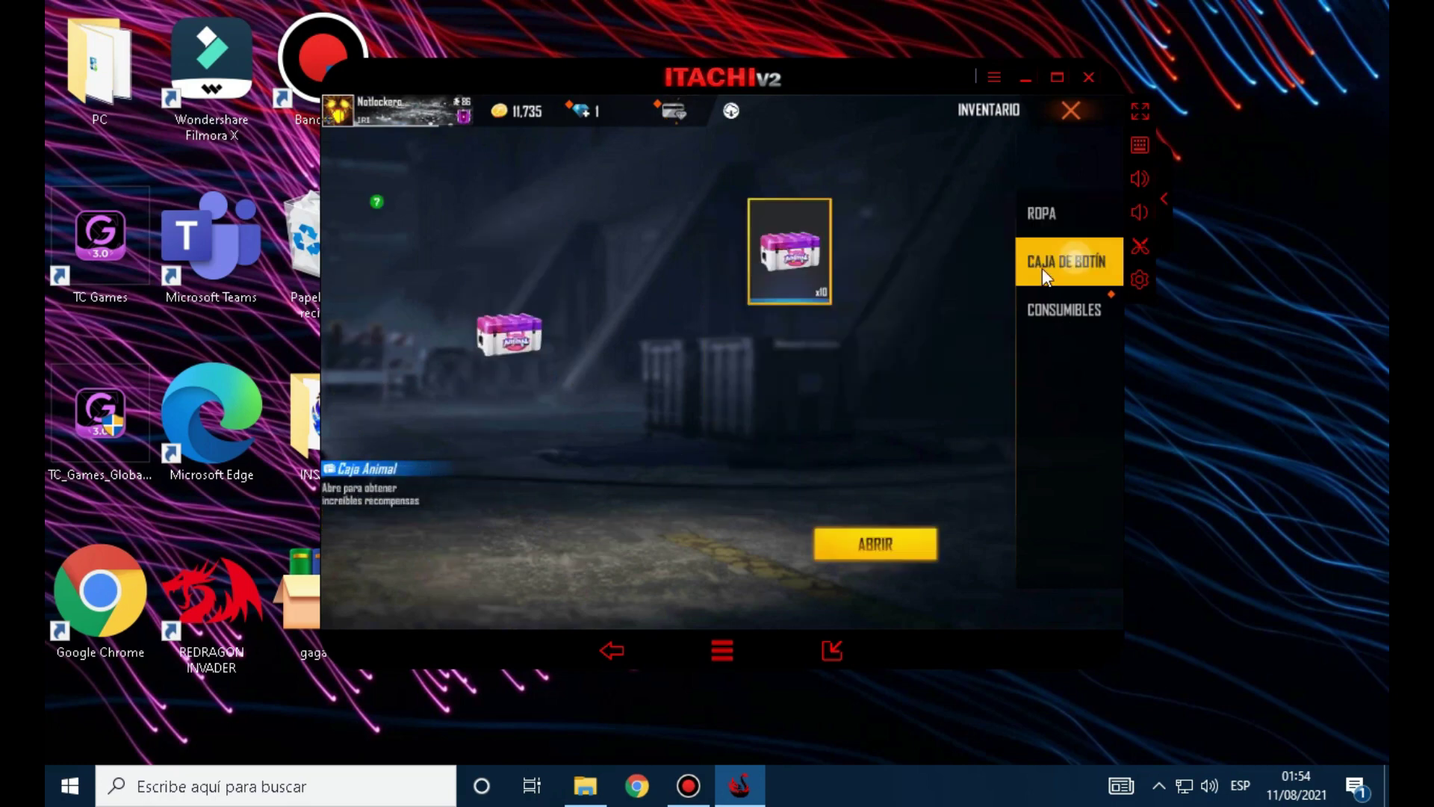
pyautogui.click(887, 550)
pyautogui.moveTo(721, 428); pyautogui.dragTo(790, 441)
pyautogui.click(761, 459)
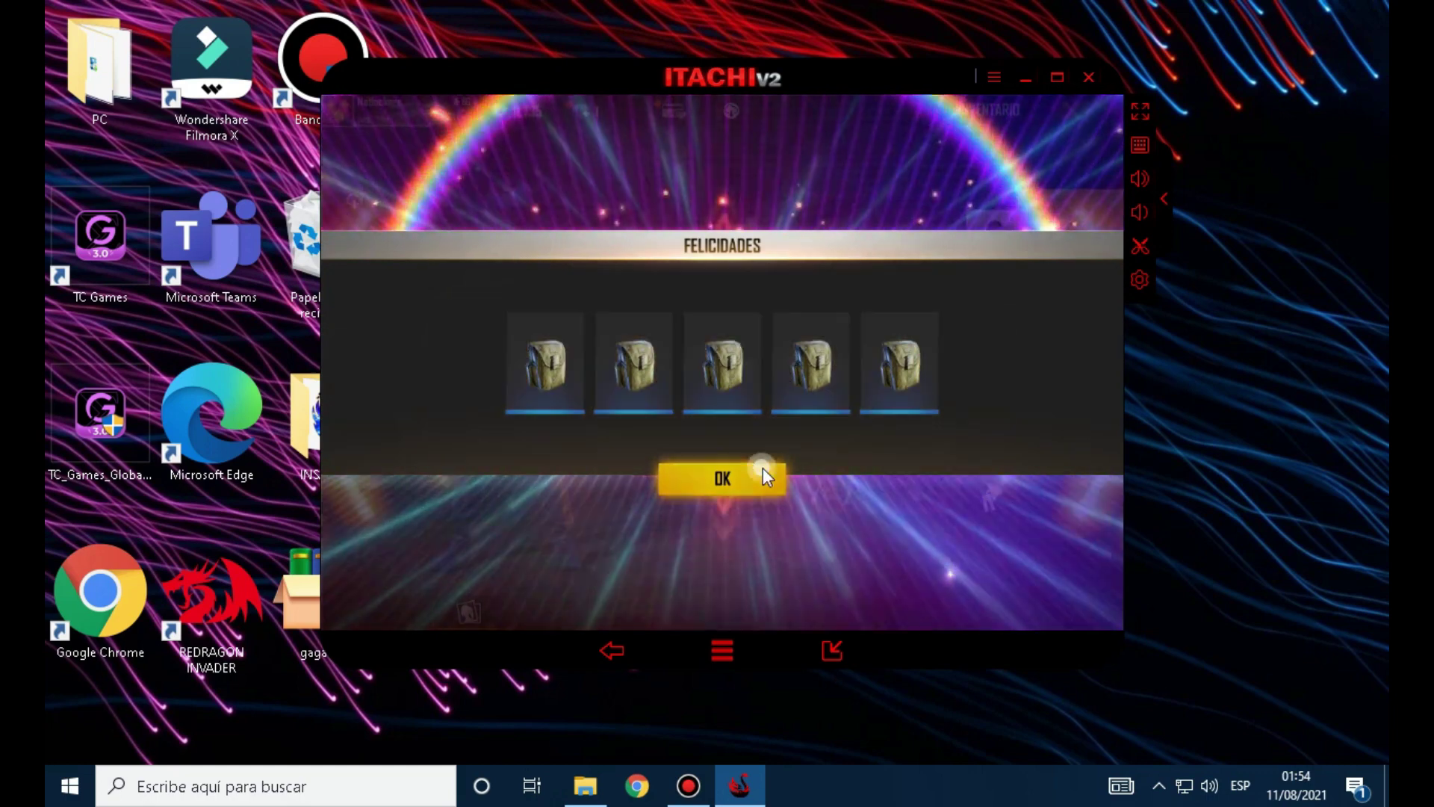
pyautogui.click(764, 468)
pyautogui.click(1053, 112)
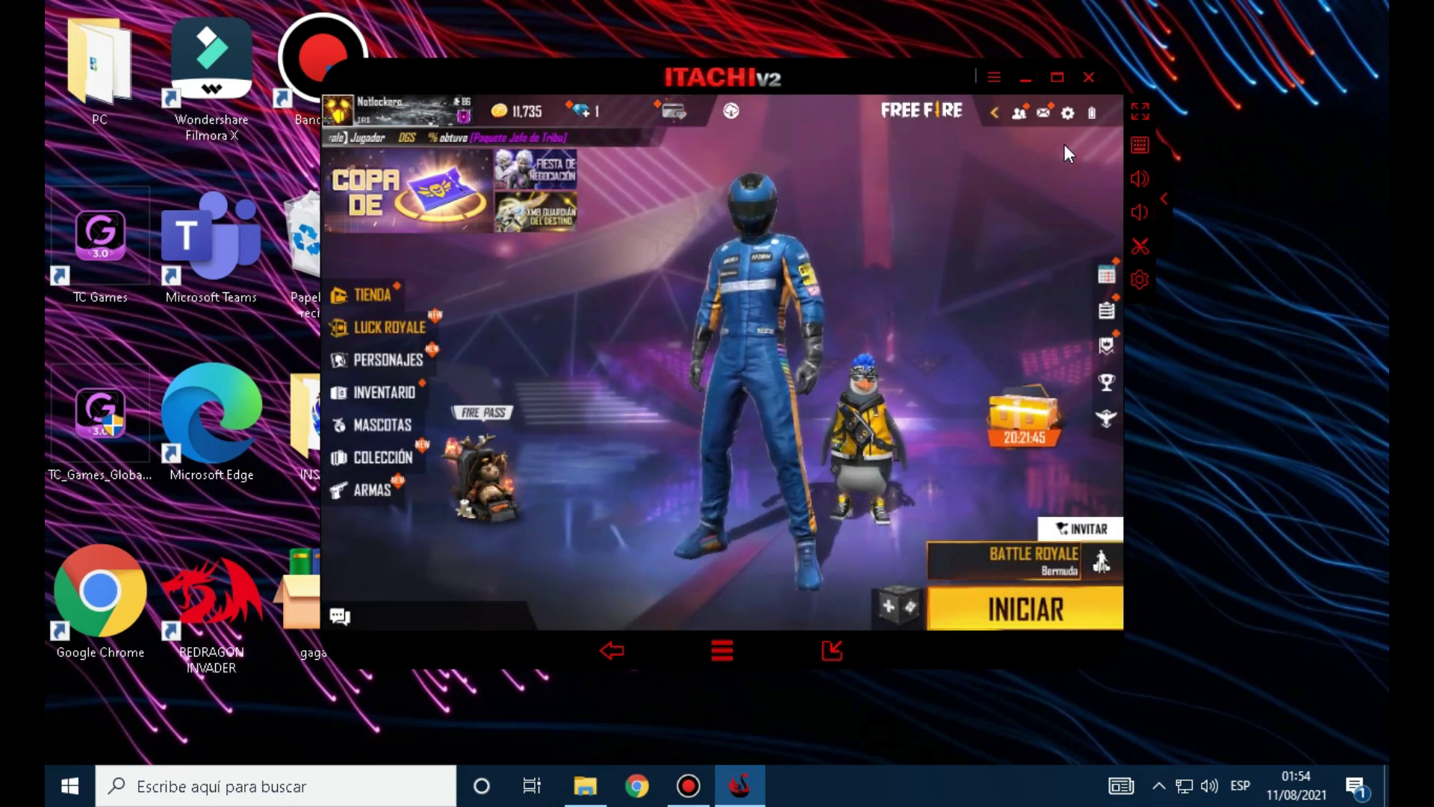
# - In the game's sensitivity settings, set General, Mira de Punto Rojo and Mira 2x to 0
pyautogui.click(1068, 114)
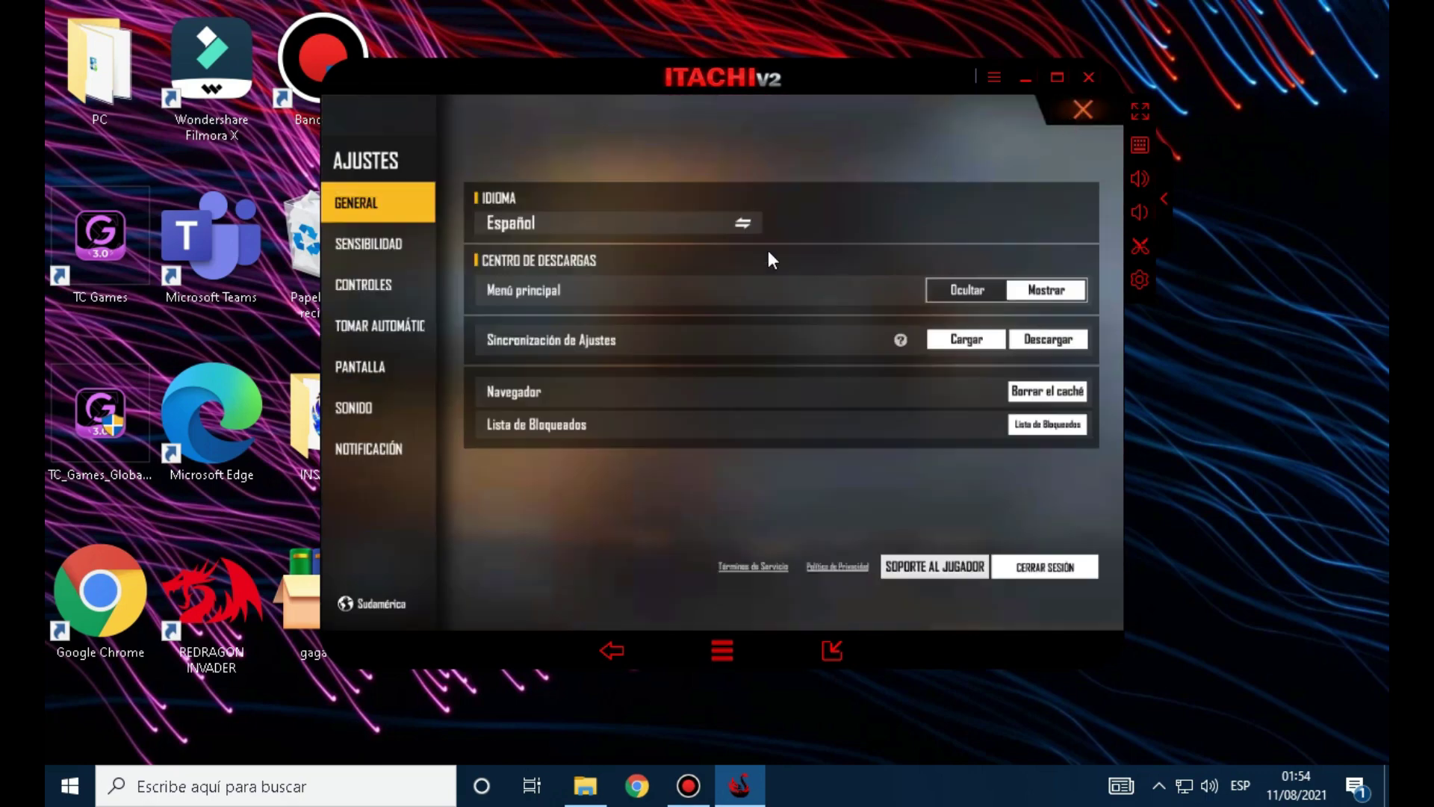
pyautogui.click(395, 244)
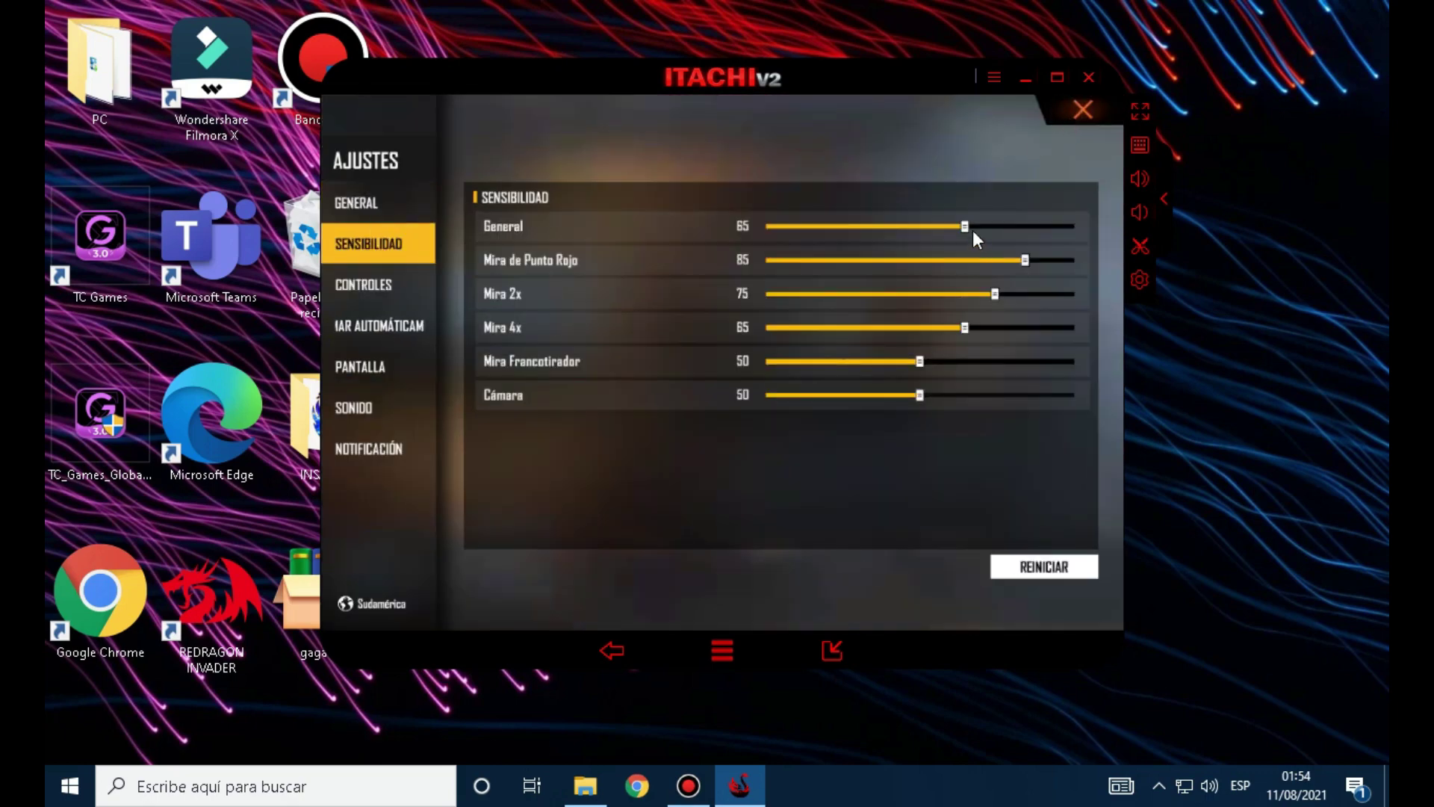
pyautogui.moveTo(965, 225); pyautogui.dragTo(745, 231)
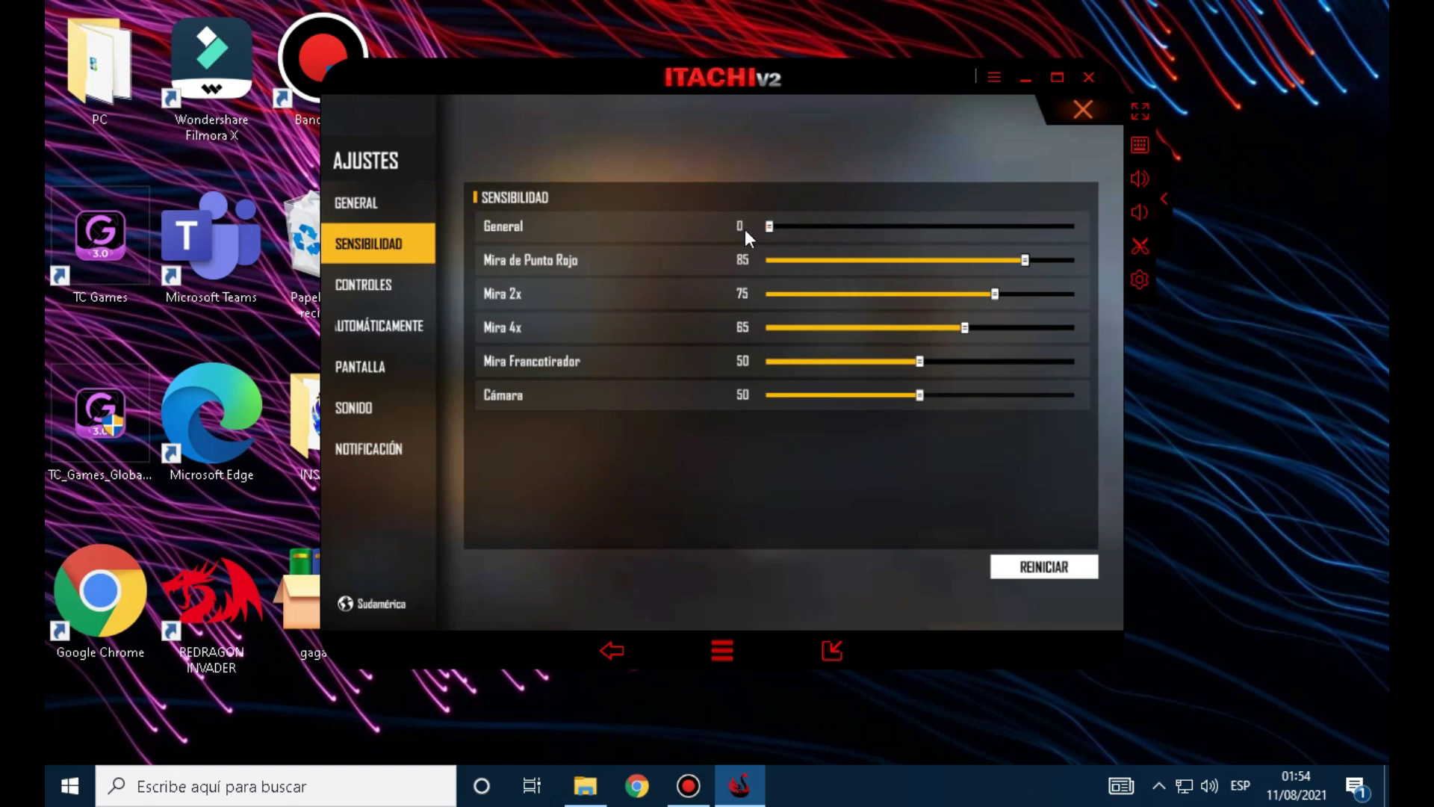
pyautogui.moveTo(1024, 260); pyautogui.dragTo(735, 270)
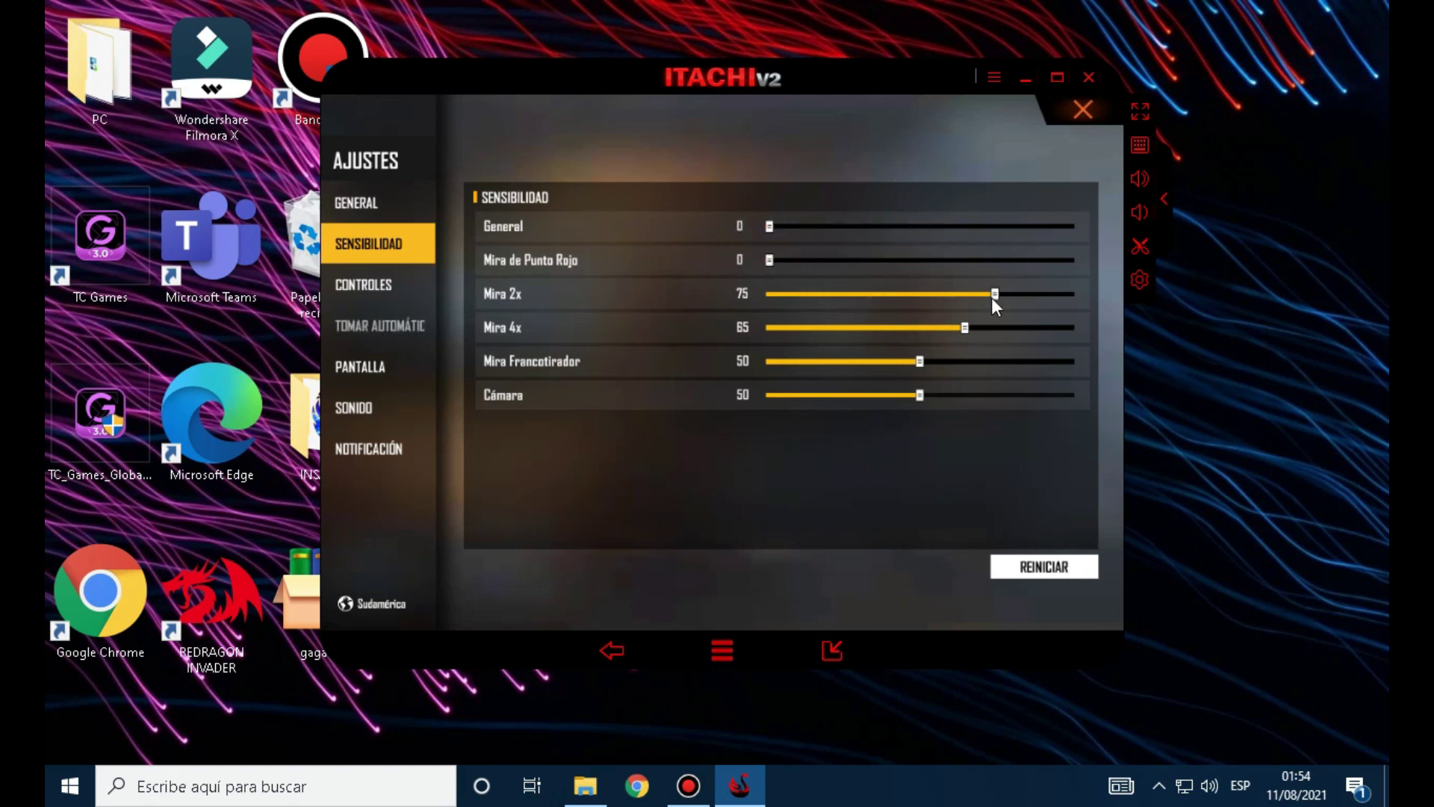
pyautogui.moveTo(992, 295); pyautogui.dragTo(738, 292)
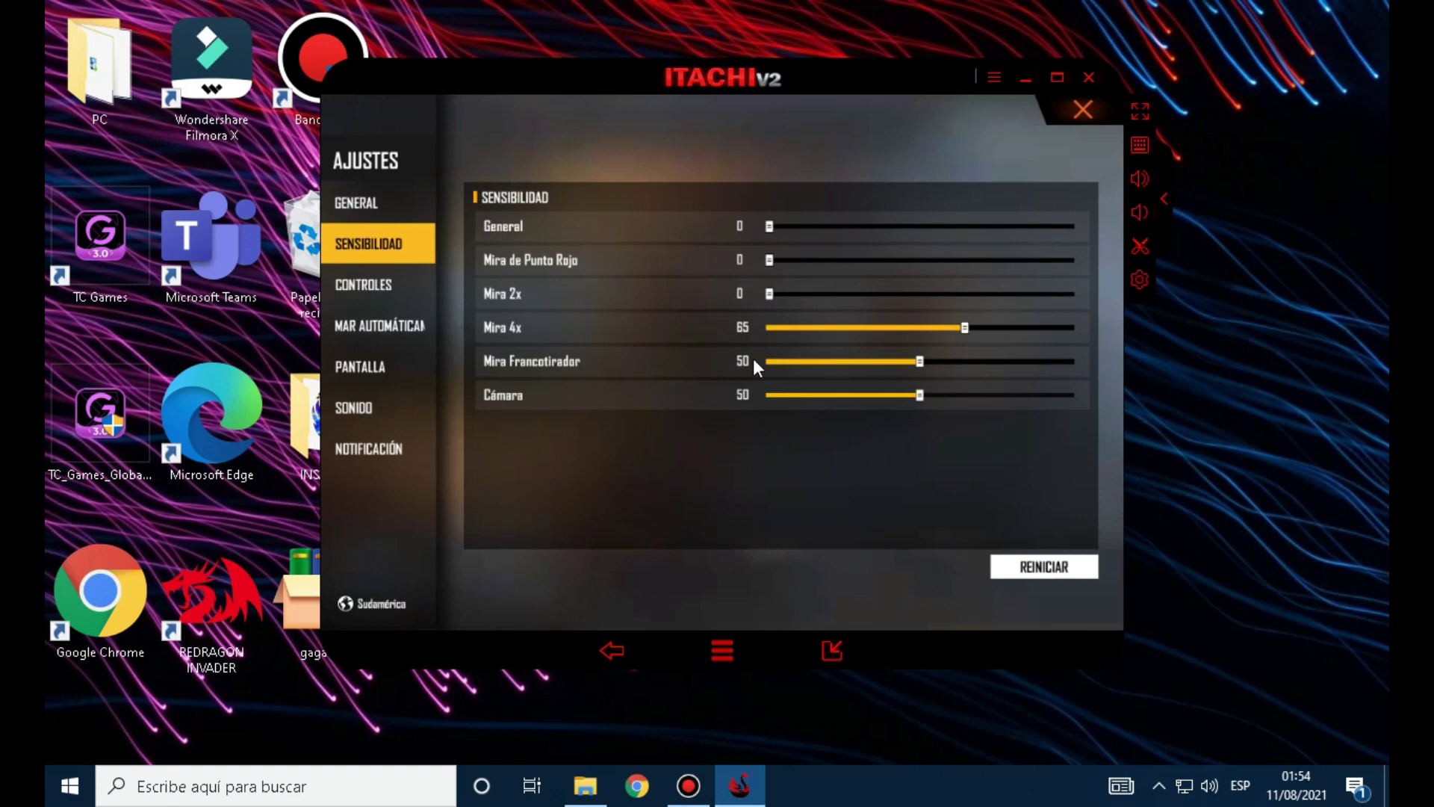
# - Set Botón Izq. de Tirar to Siempre and move the scope button higher in the custom HUD
pyautogui.click(378, 287)
pyautogui.click(966, 259)
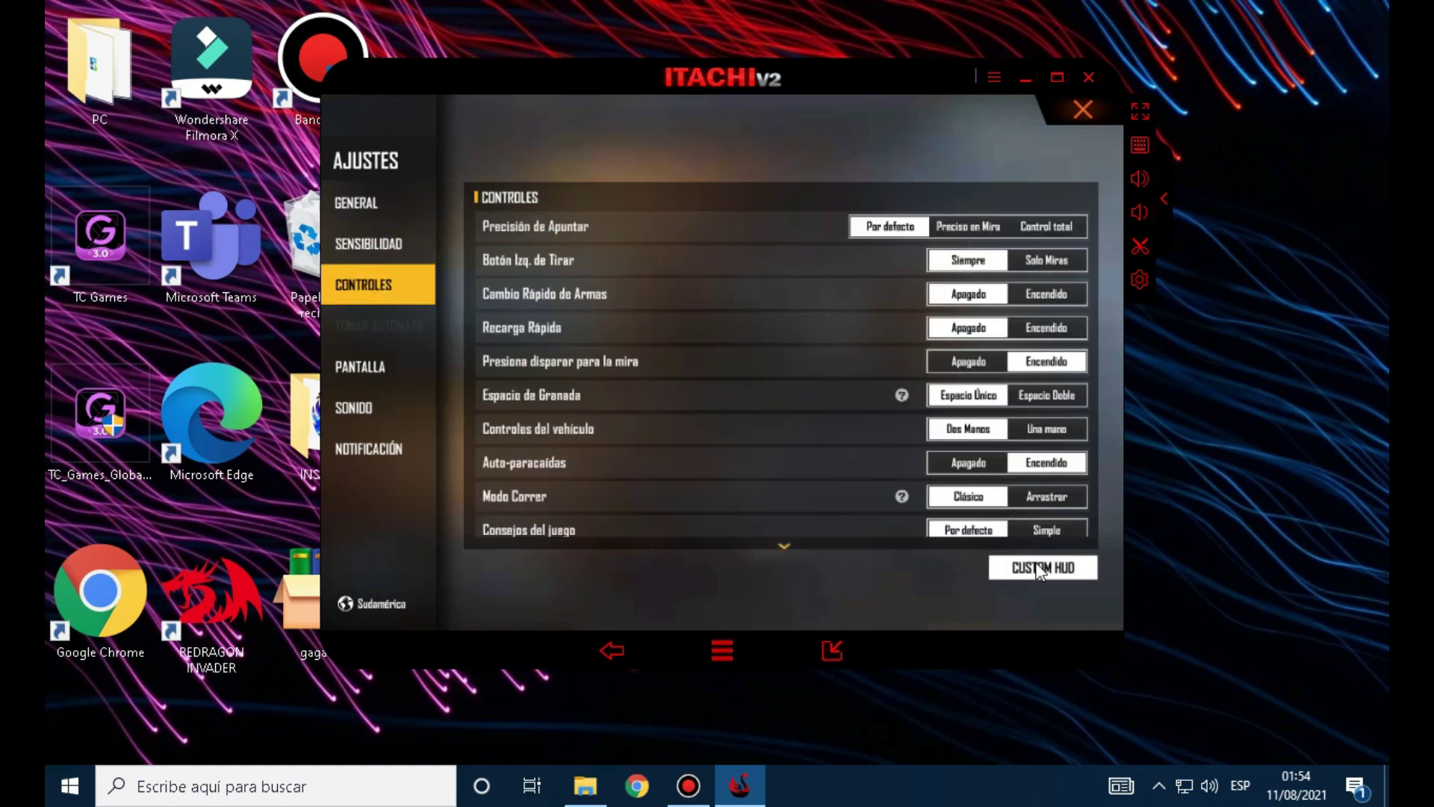
pyautogui.click(1079, 568)
pyautogui.moveTo(1091, 426); pyautogui.dragTo(1090, 338)
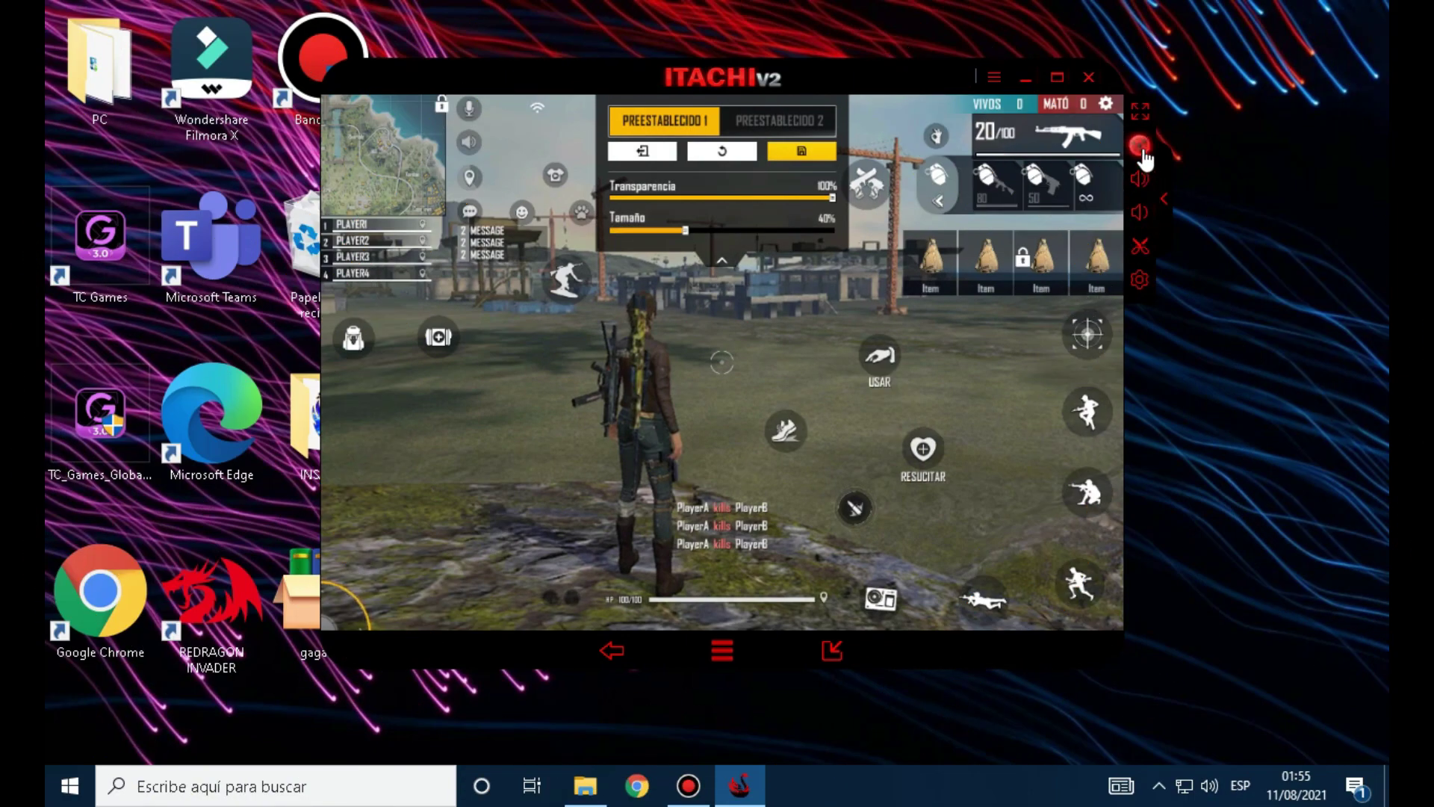
# - In the emulator's key mapping, align the R, 1, 2, 3, X, H and G keys with the HUD's weapon and item slots
pyautogui.click(1141, 146)
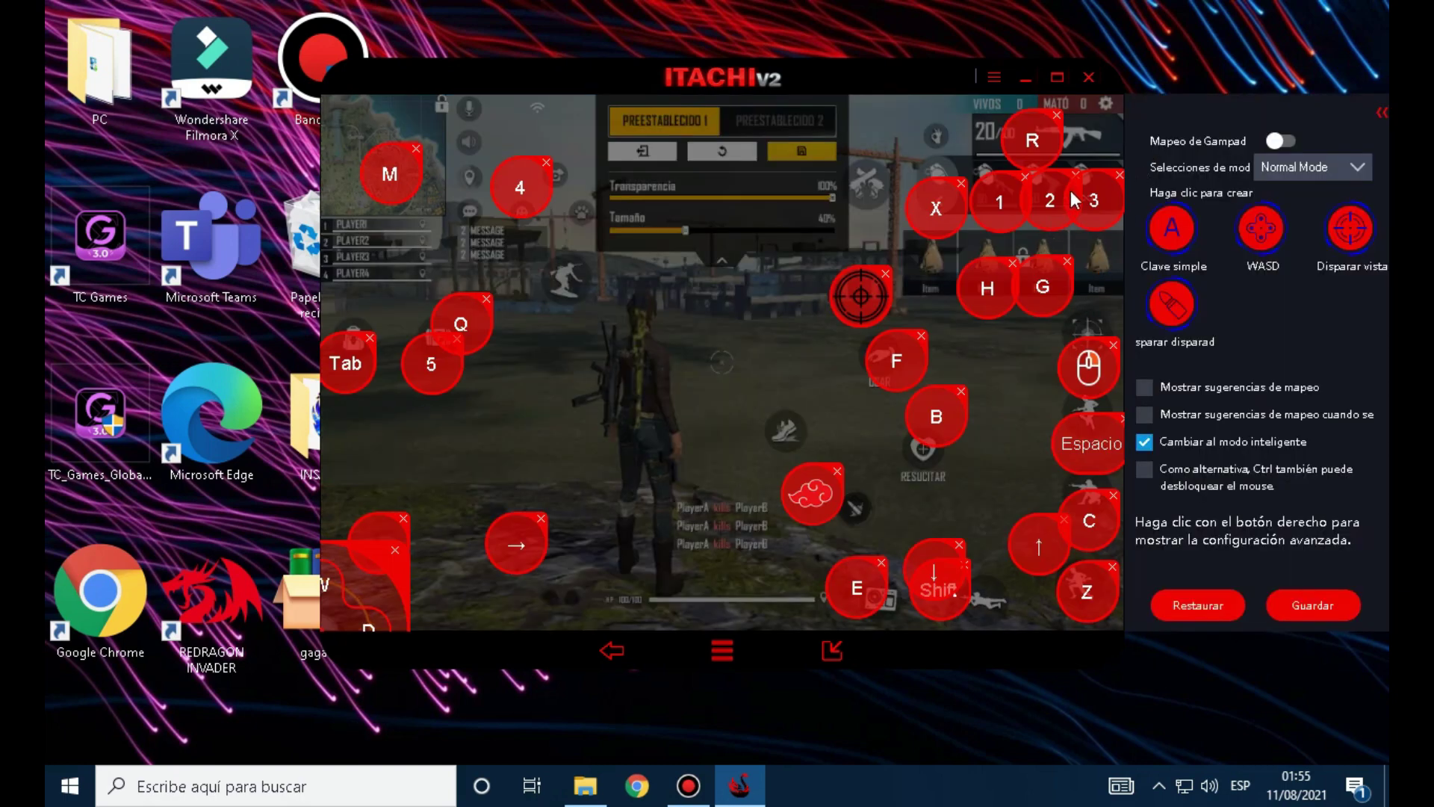
pyautogui.moveTo(1034, 136); pyautogui.dragTo(1040, 131)
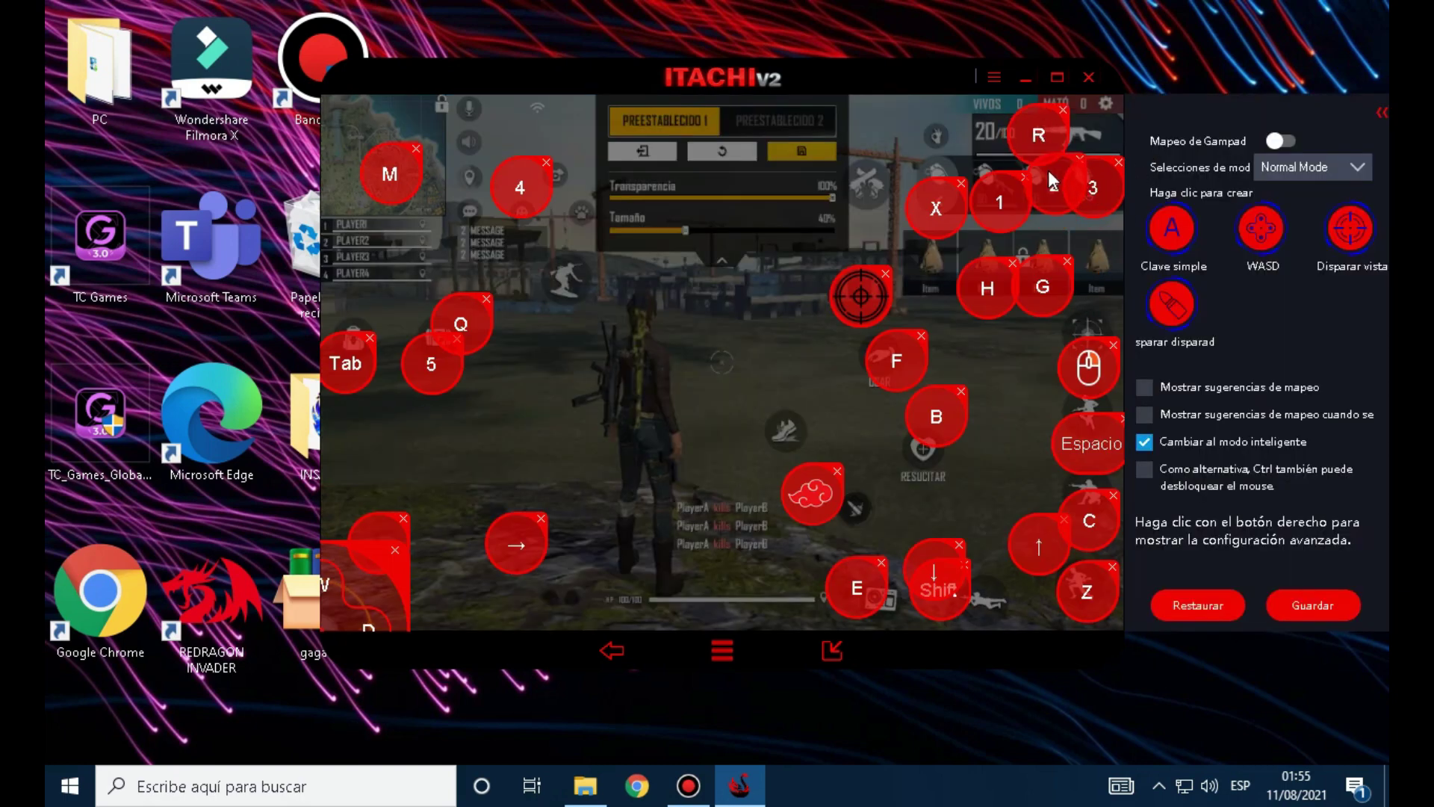
pyautogui.moveTo(993, 179); pyautogui.dragTo(992, 164)
pyautogui.moveTo(921, 196); pyautogui.dragTo(925, 174)
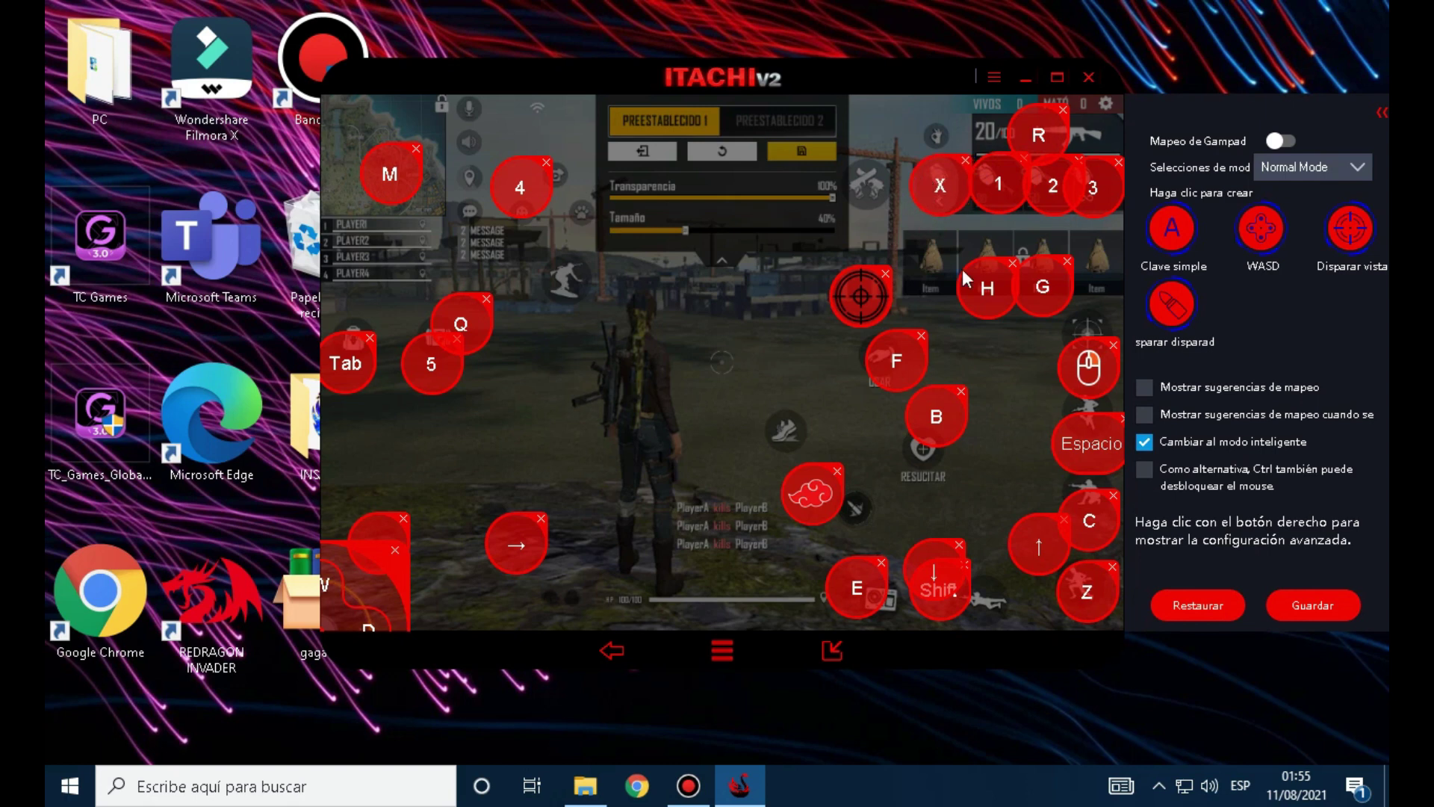
pyautogui.moveTo(1043, 286); pyautogui.dragTo(990, 258)
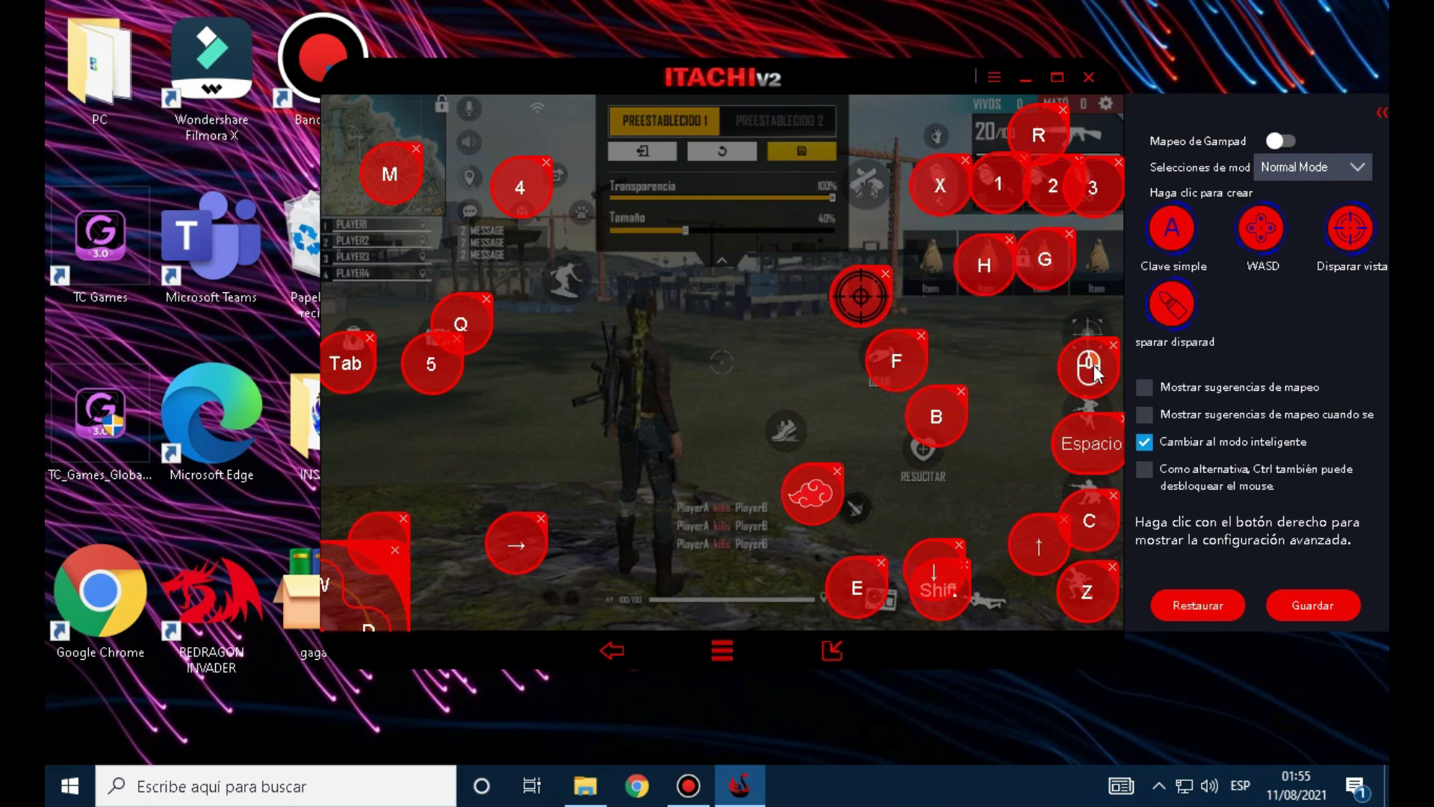
# - Align the mouse, Espacio and C key markers with the HUD's scope, jump and crouch buttons
pyautogui.moveTo(1103, 372); pyautogui.dragTo(1105, 348)
pyautogui.moveTo(1096, 444); pyautogui.dragTo(1096, 426)
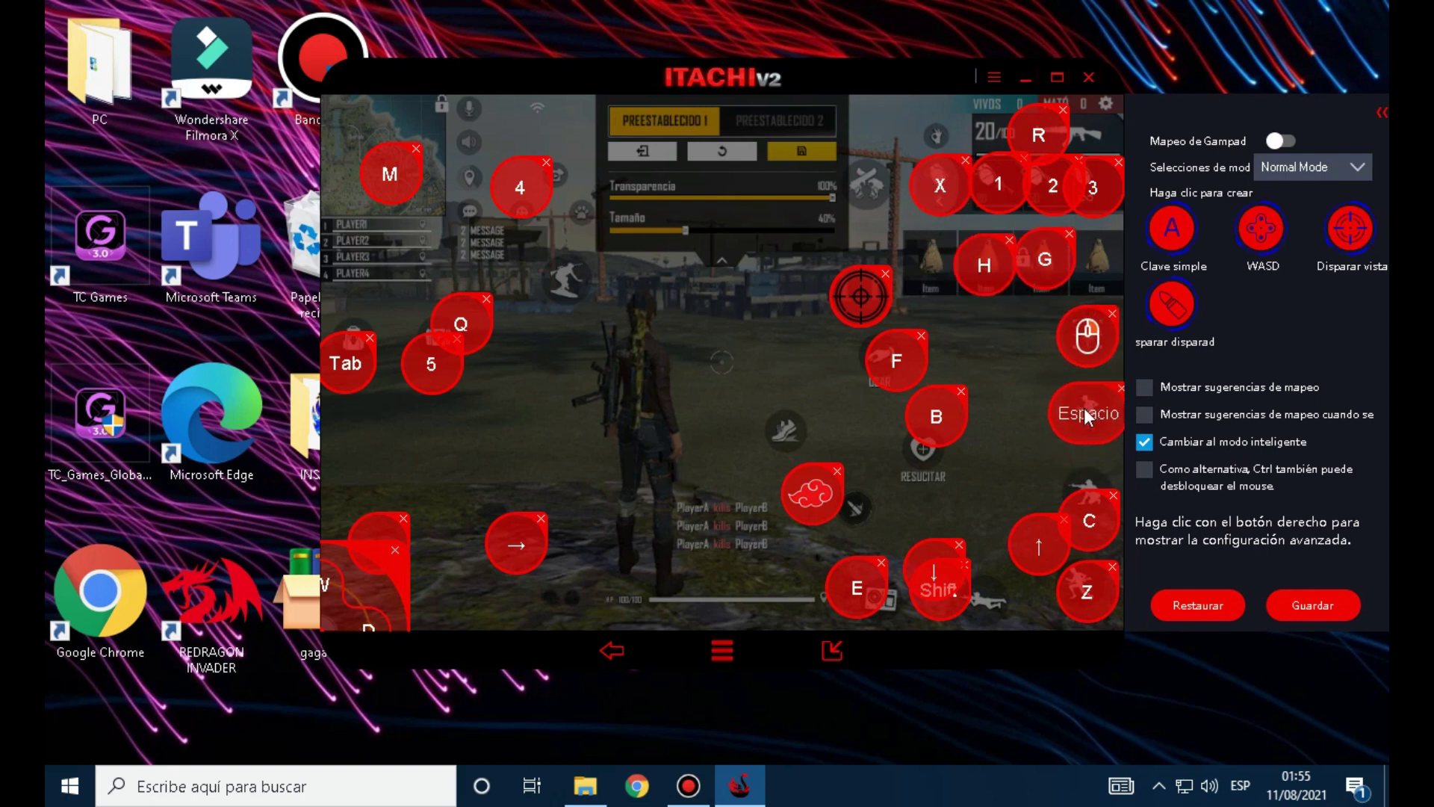
pyautogui.moveTo(1098, 523); pyautogui.dragTo(1098, 496)
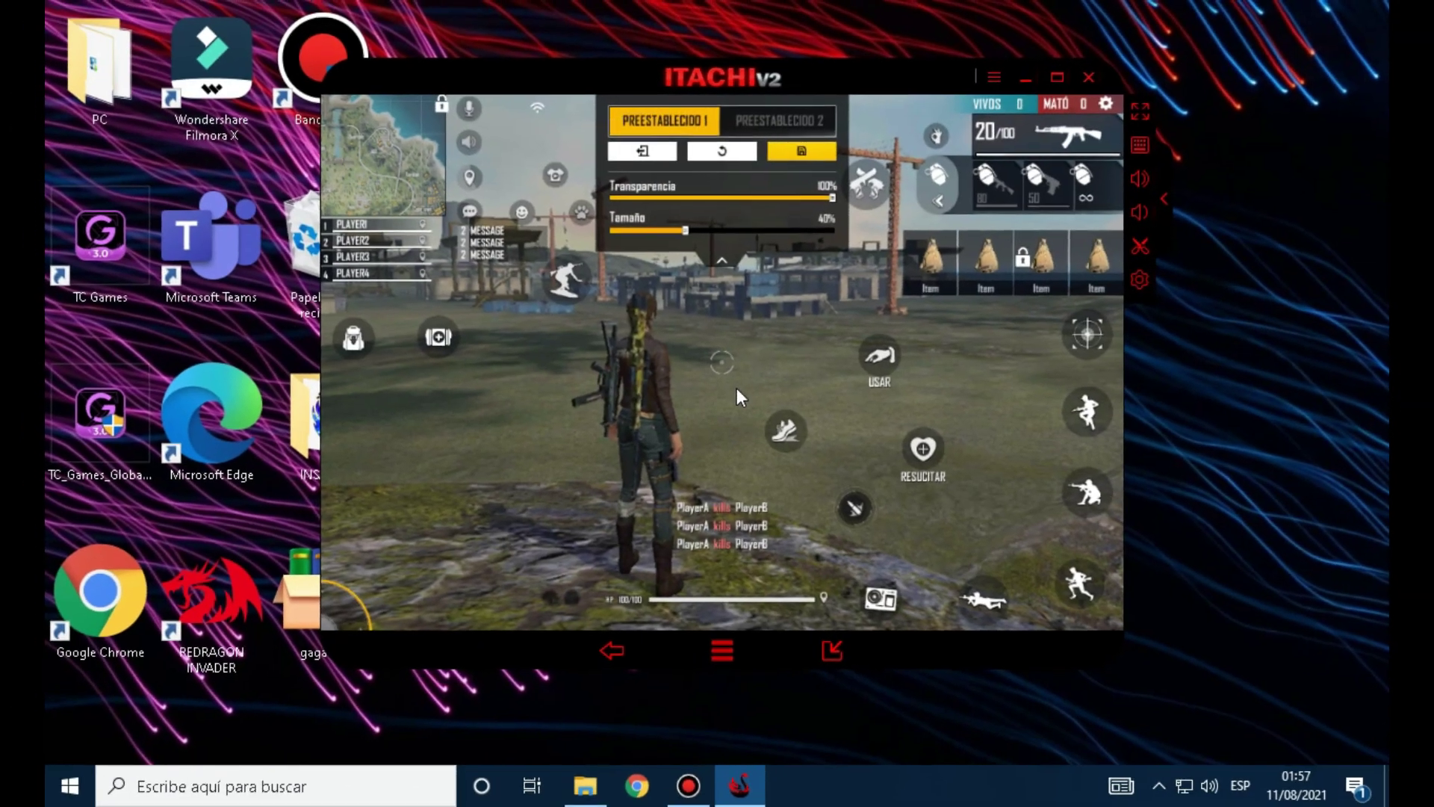
# - Save the custom HUD layout as Preestablecido 1 and close the game settings
pyautogui.click(818, 154)
pyautogui.click(1079, 111)
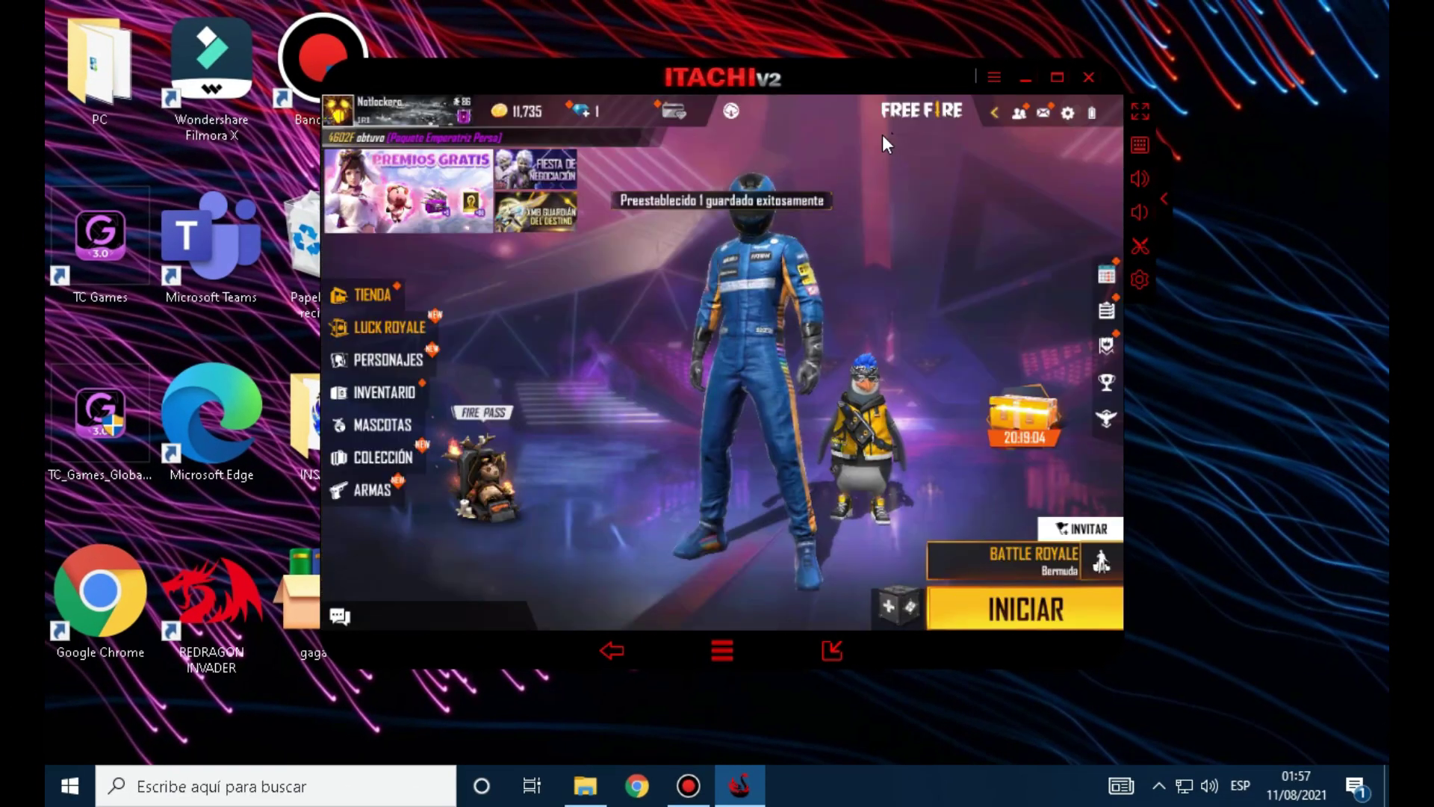